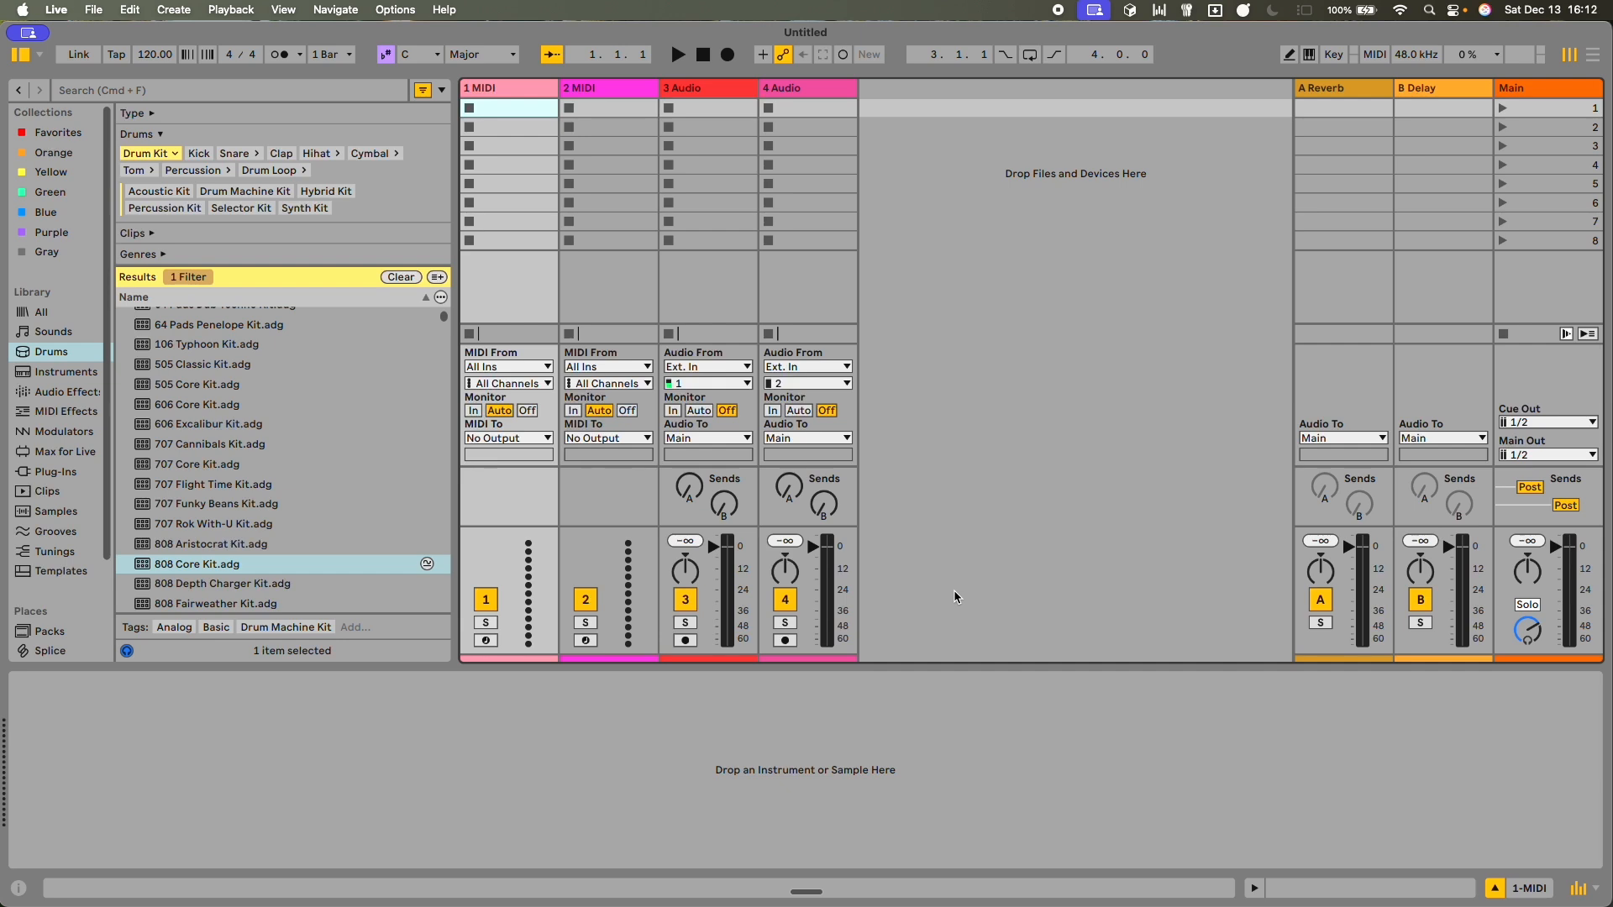
# - Create a new Live Set
pyautogui.press('super+n')
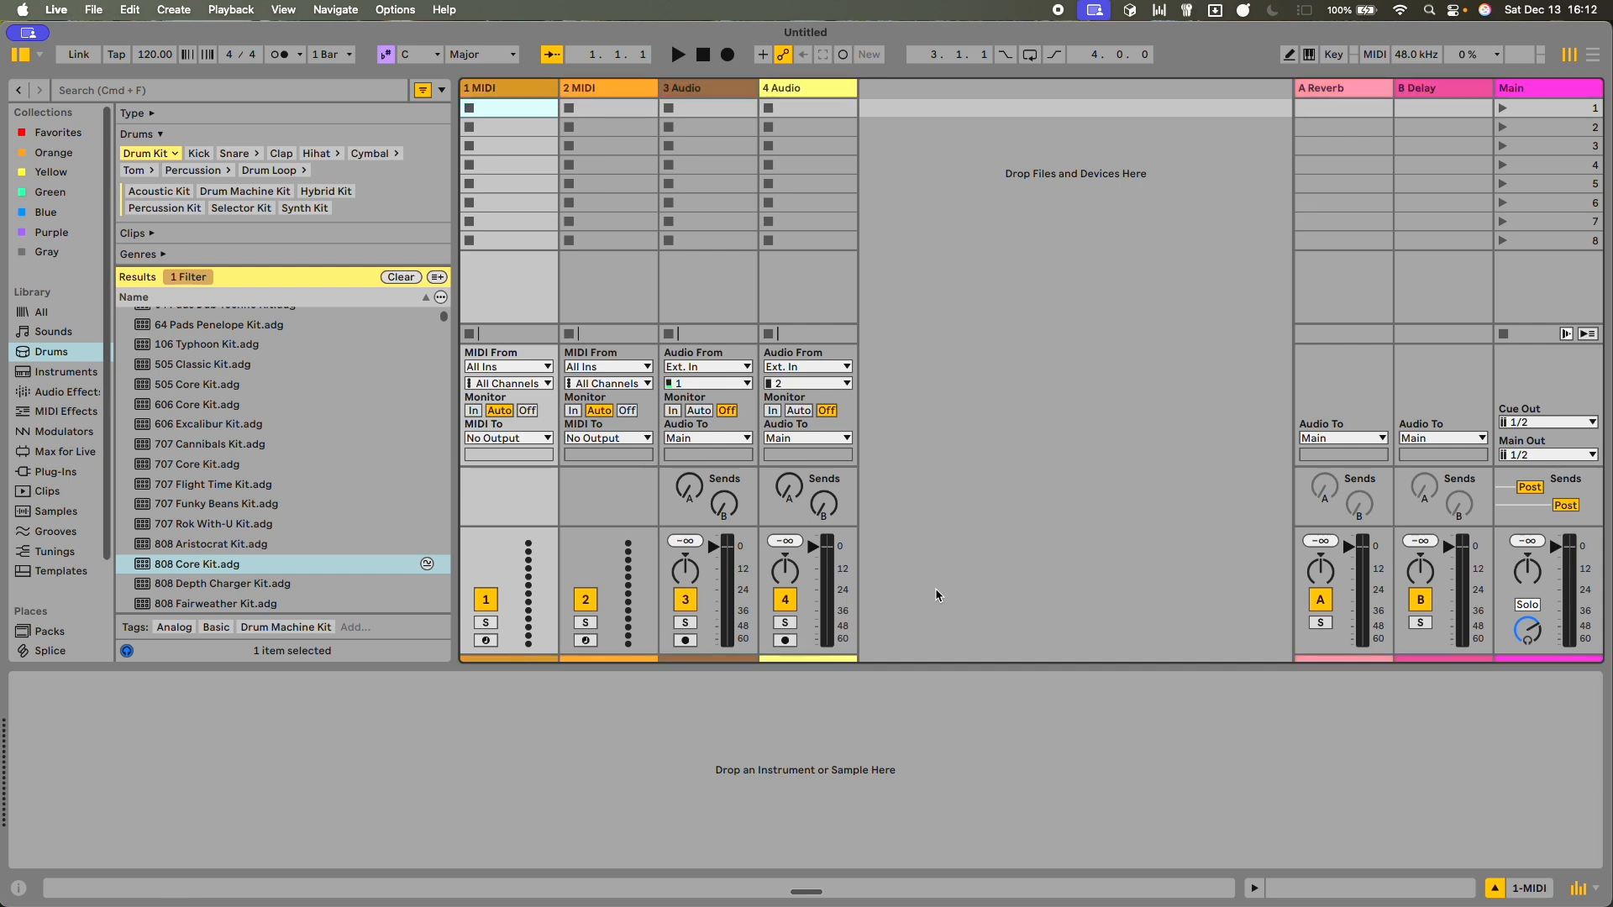
pyautogui.click(63, 14)
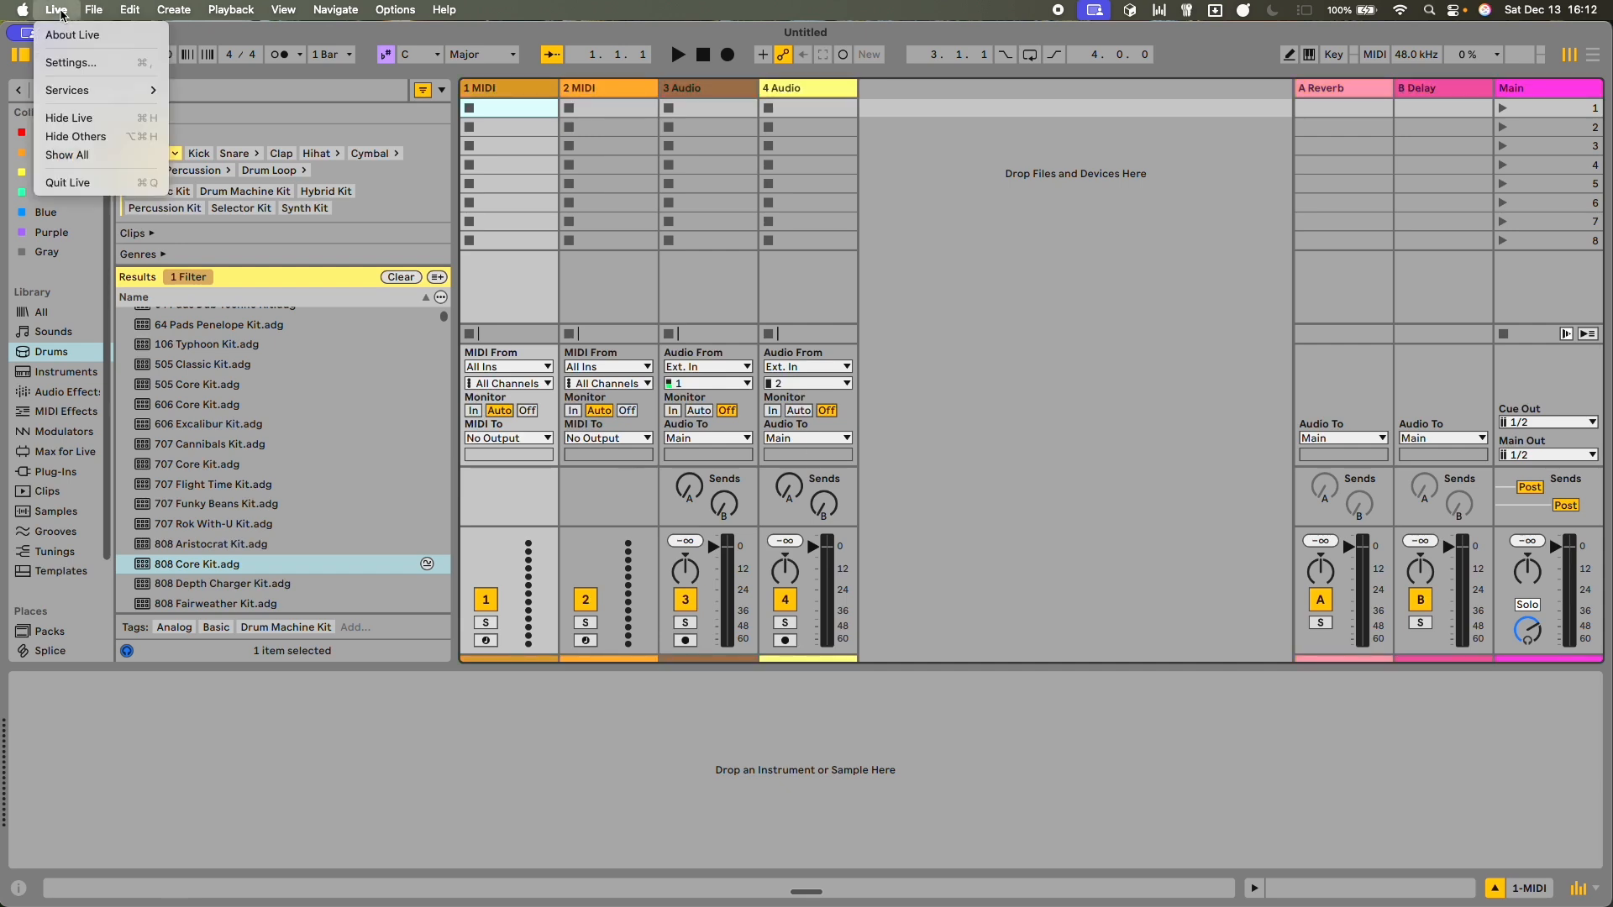
pyautogui.moveTo(93, 10)
pyautogui.click(116, 36)
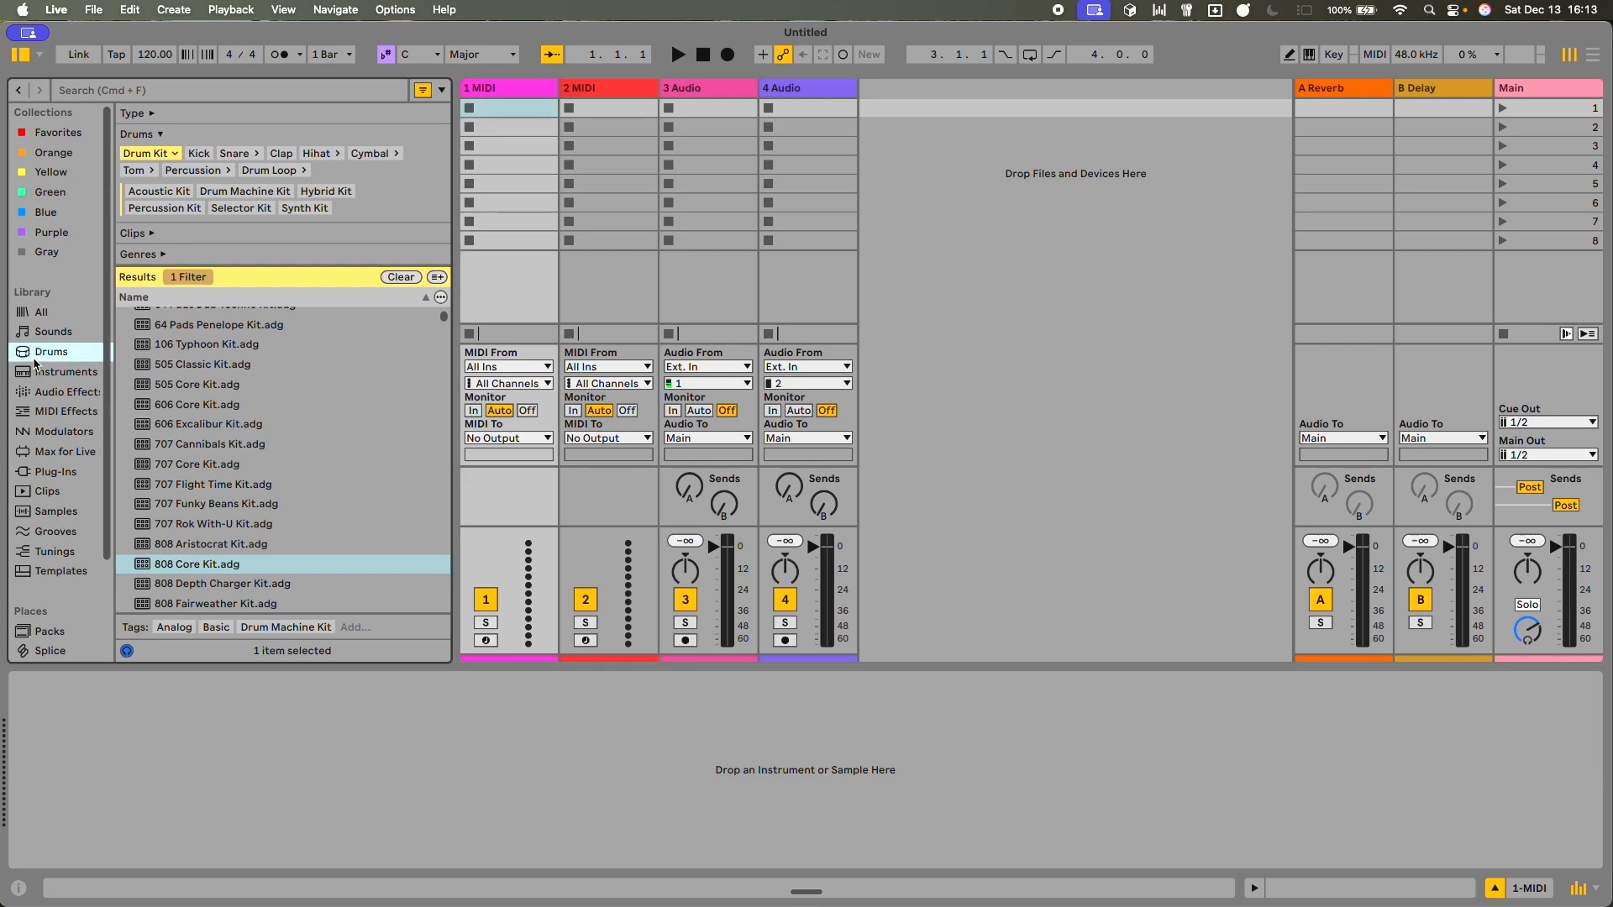
# - Load the DefaultLiveSet.als template from the library's Templates
pyautogui.click(41, 390)
pyautogui.click(60, 572)
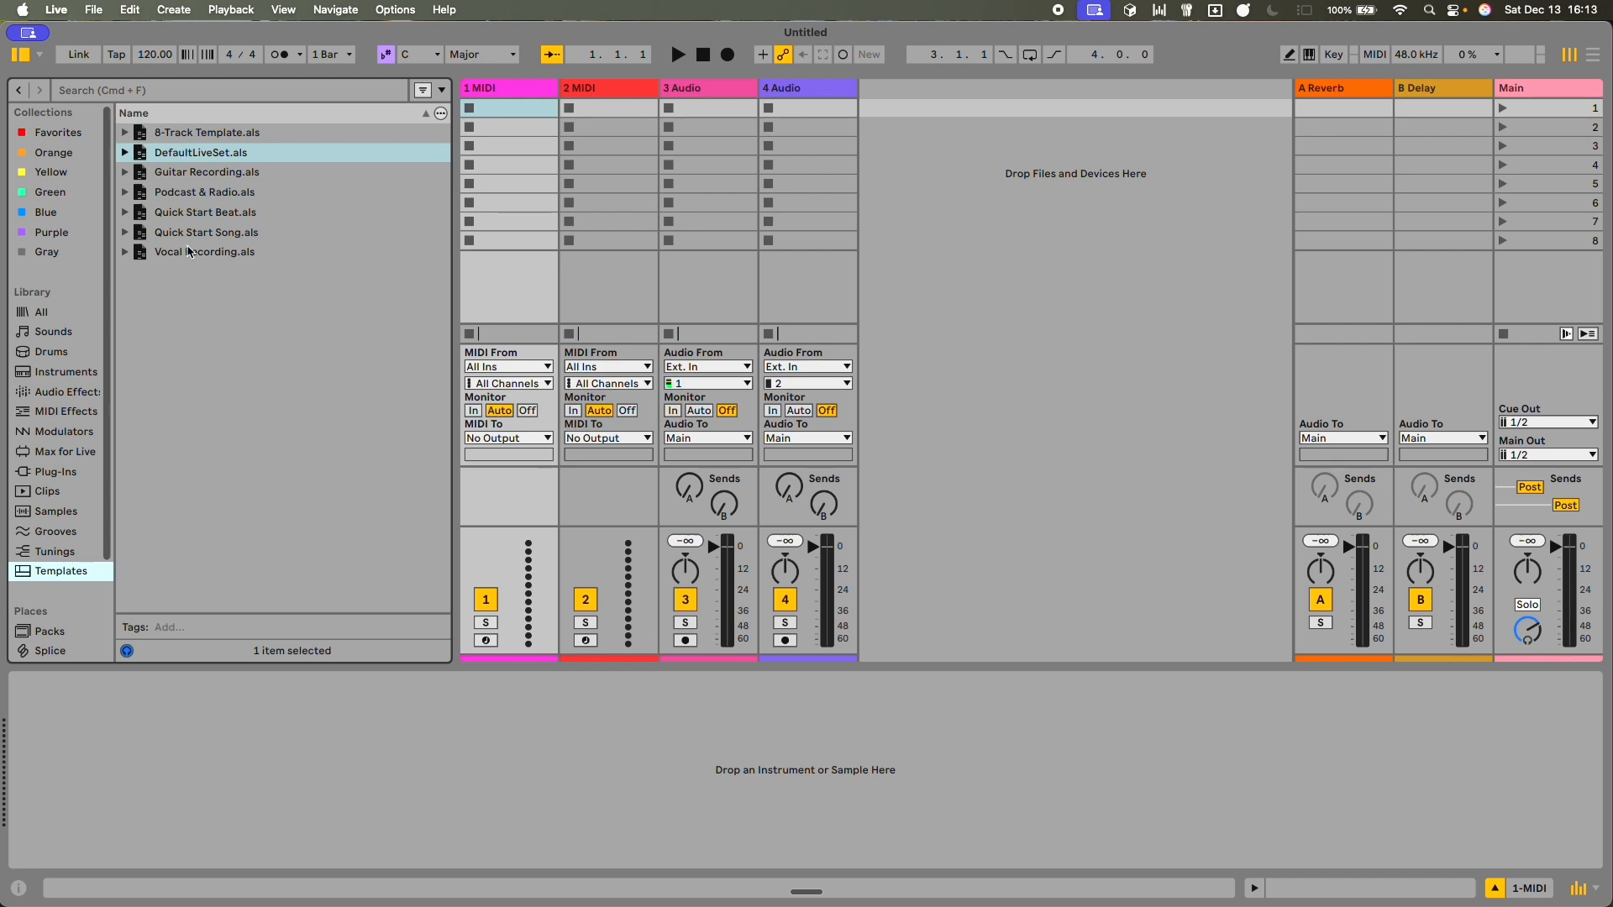
pyautogui.doubleClick(206, 153)
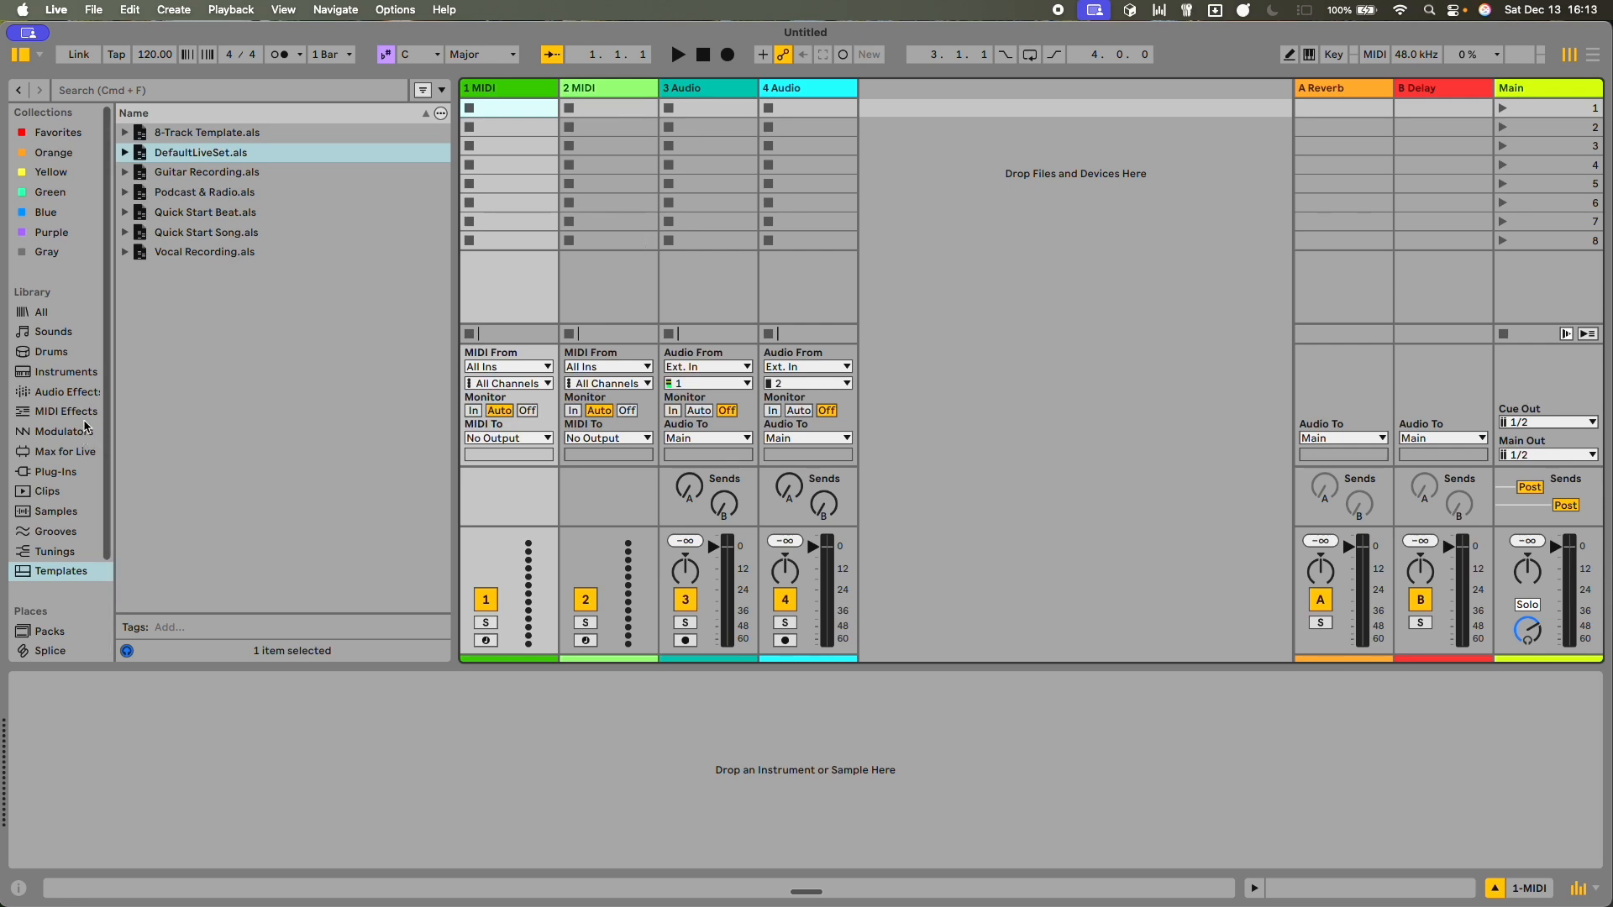
# - Filter the Drums library by Drum Kit and load 808 Core Kit.adg onto the first MIDI track
pyautogui.click(51, 355)
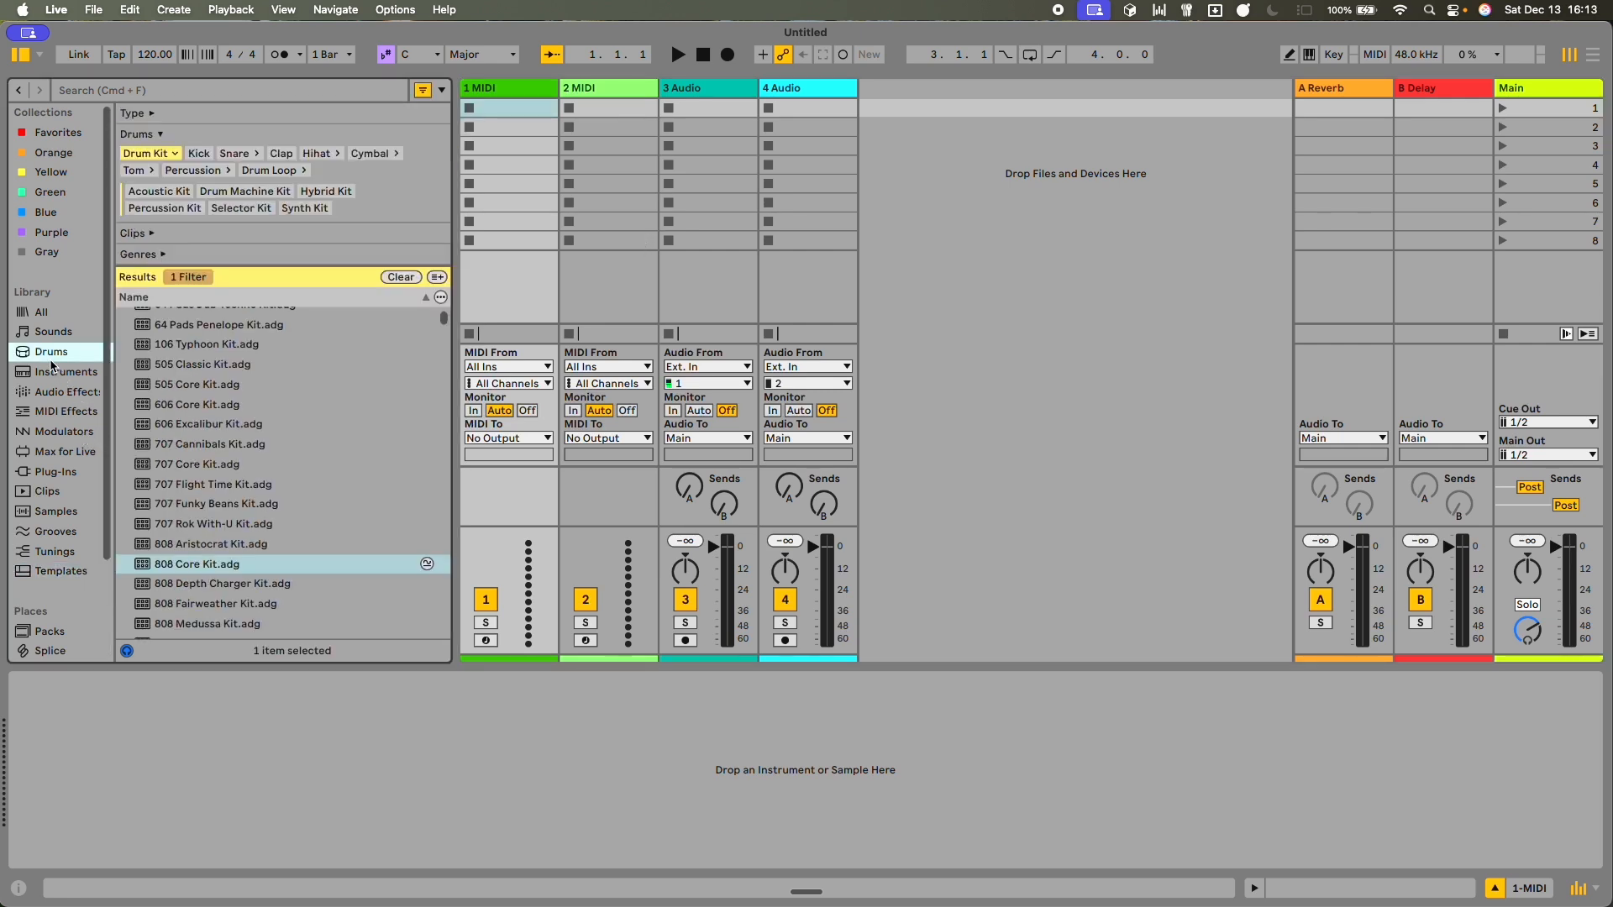
pyautogui.click(171, 155)
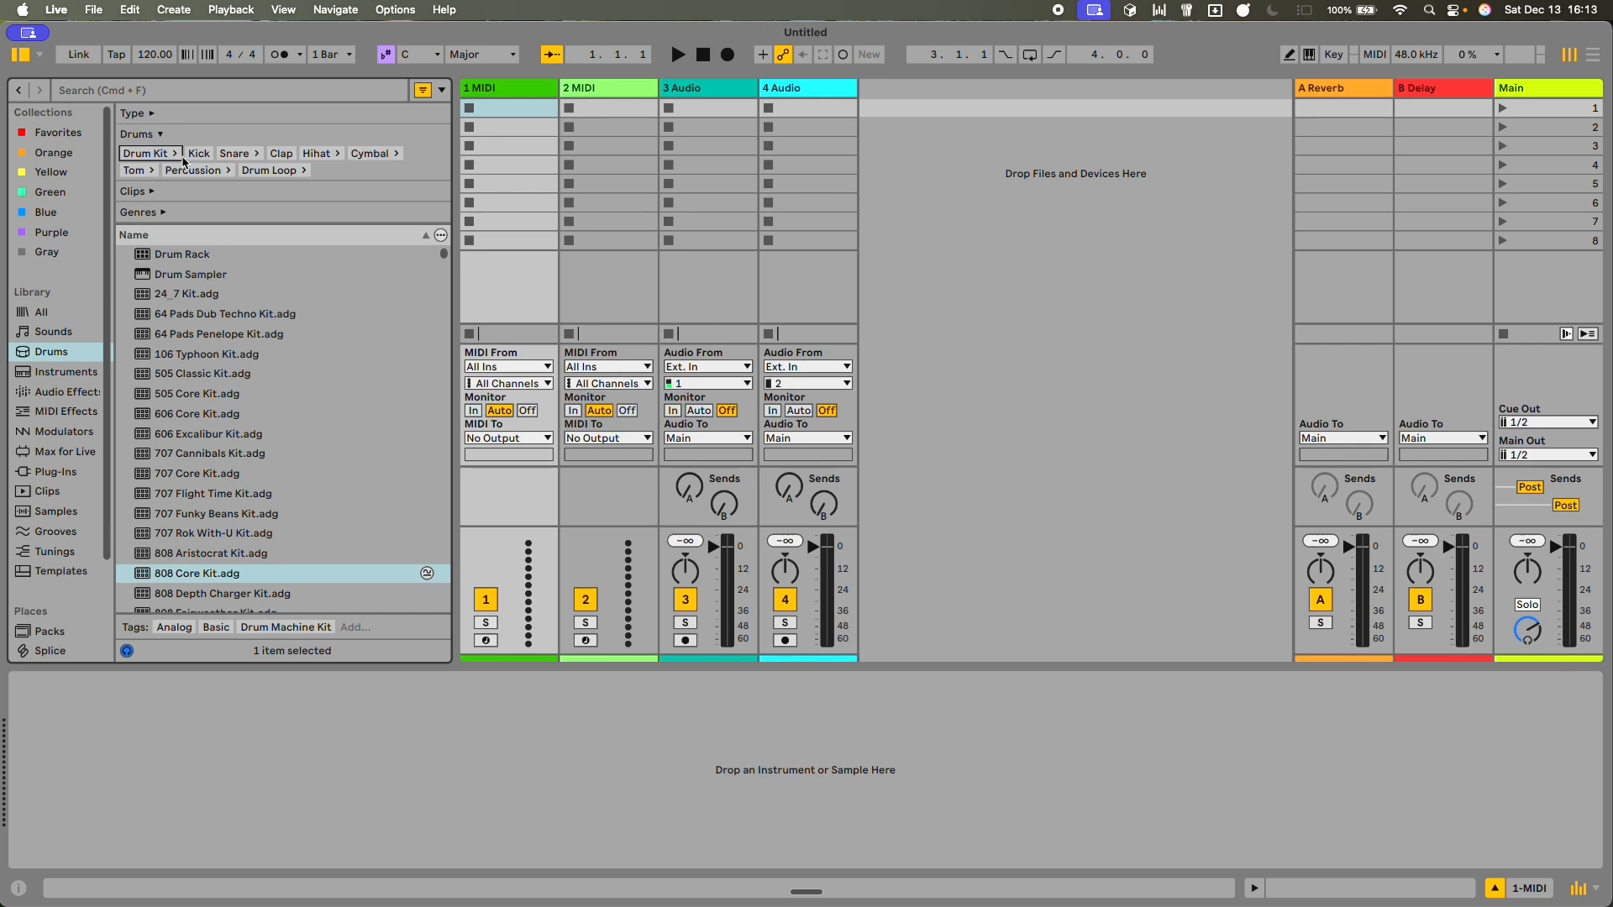
pyautogui.click(199, 154)
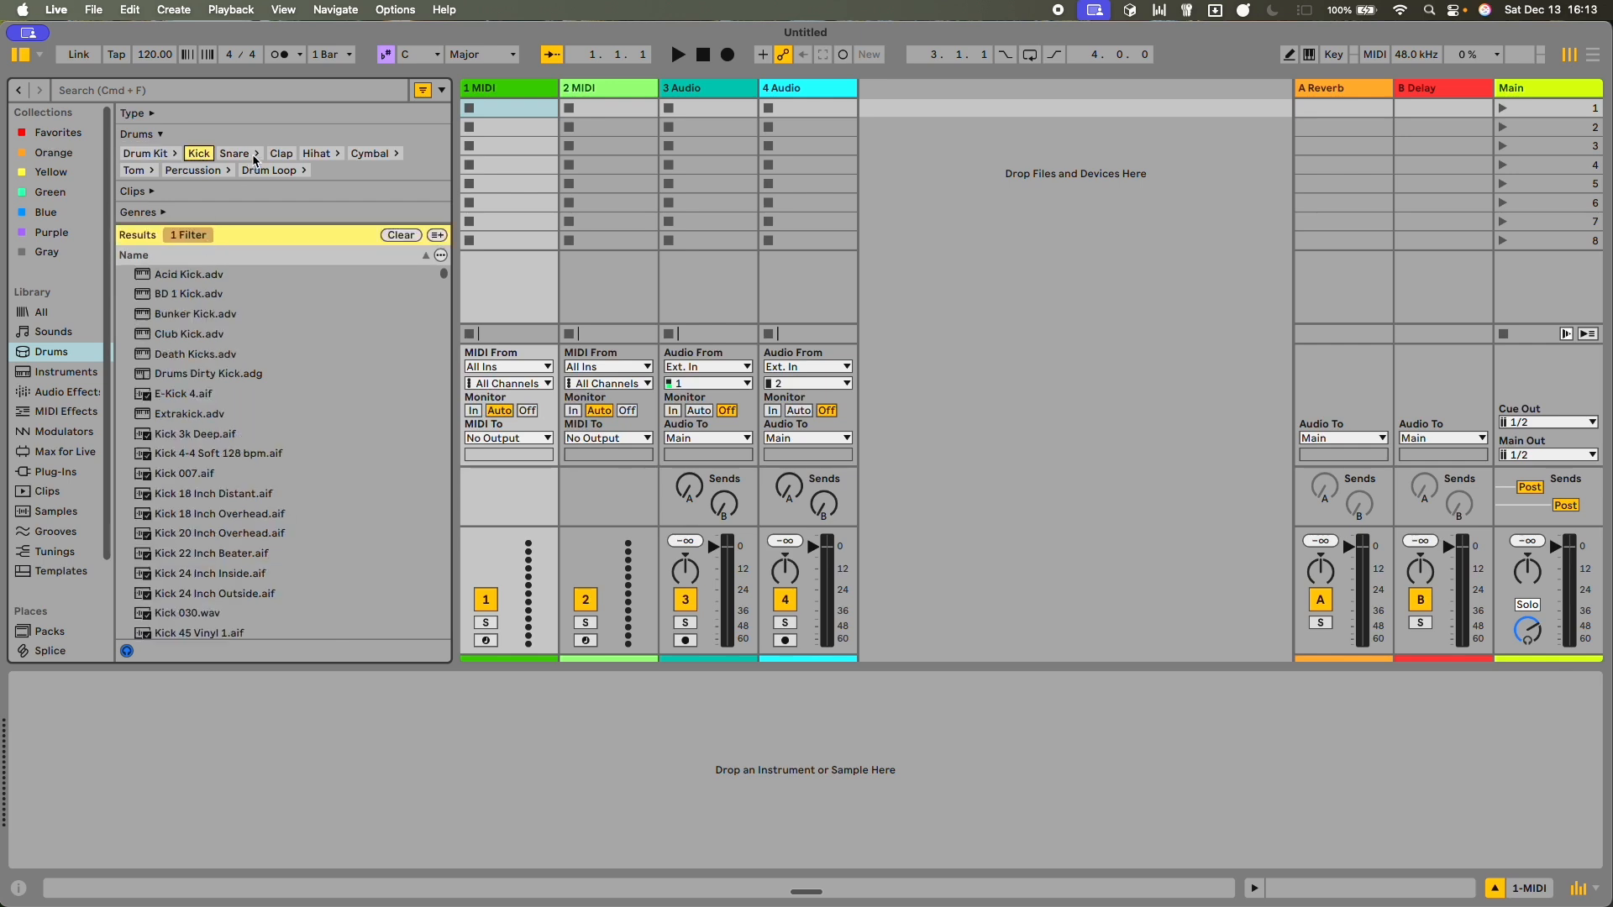
pyautogui.click(163, 155)
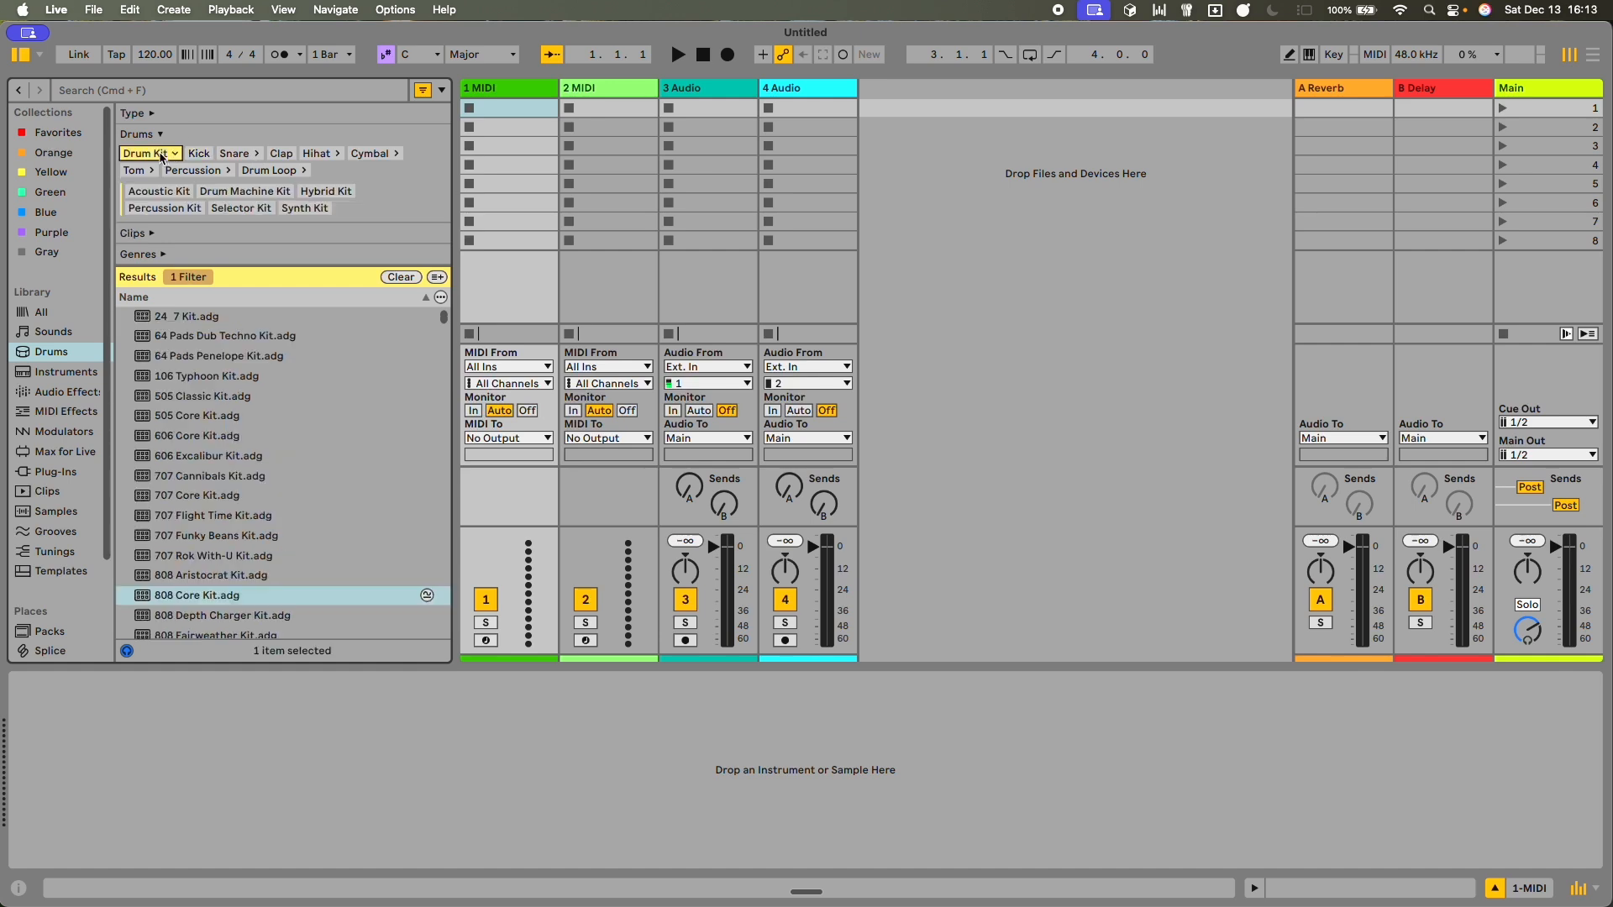
pyautogui.scroll(-5, 200, 509)
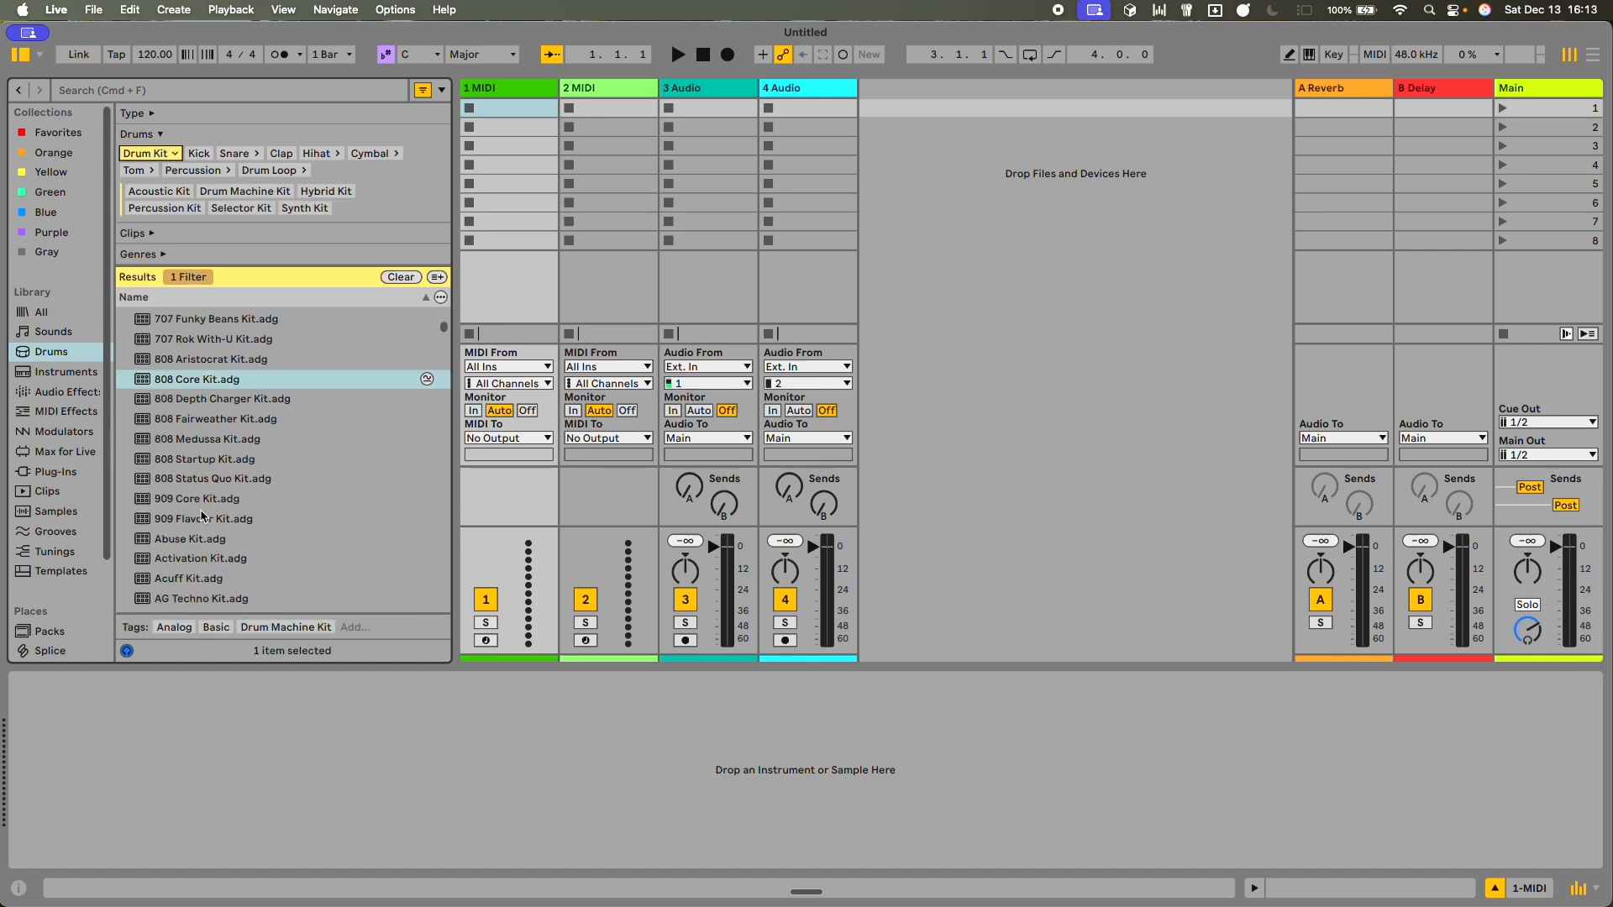
pyautogui.click(215, 411)
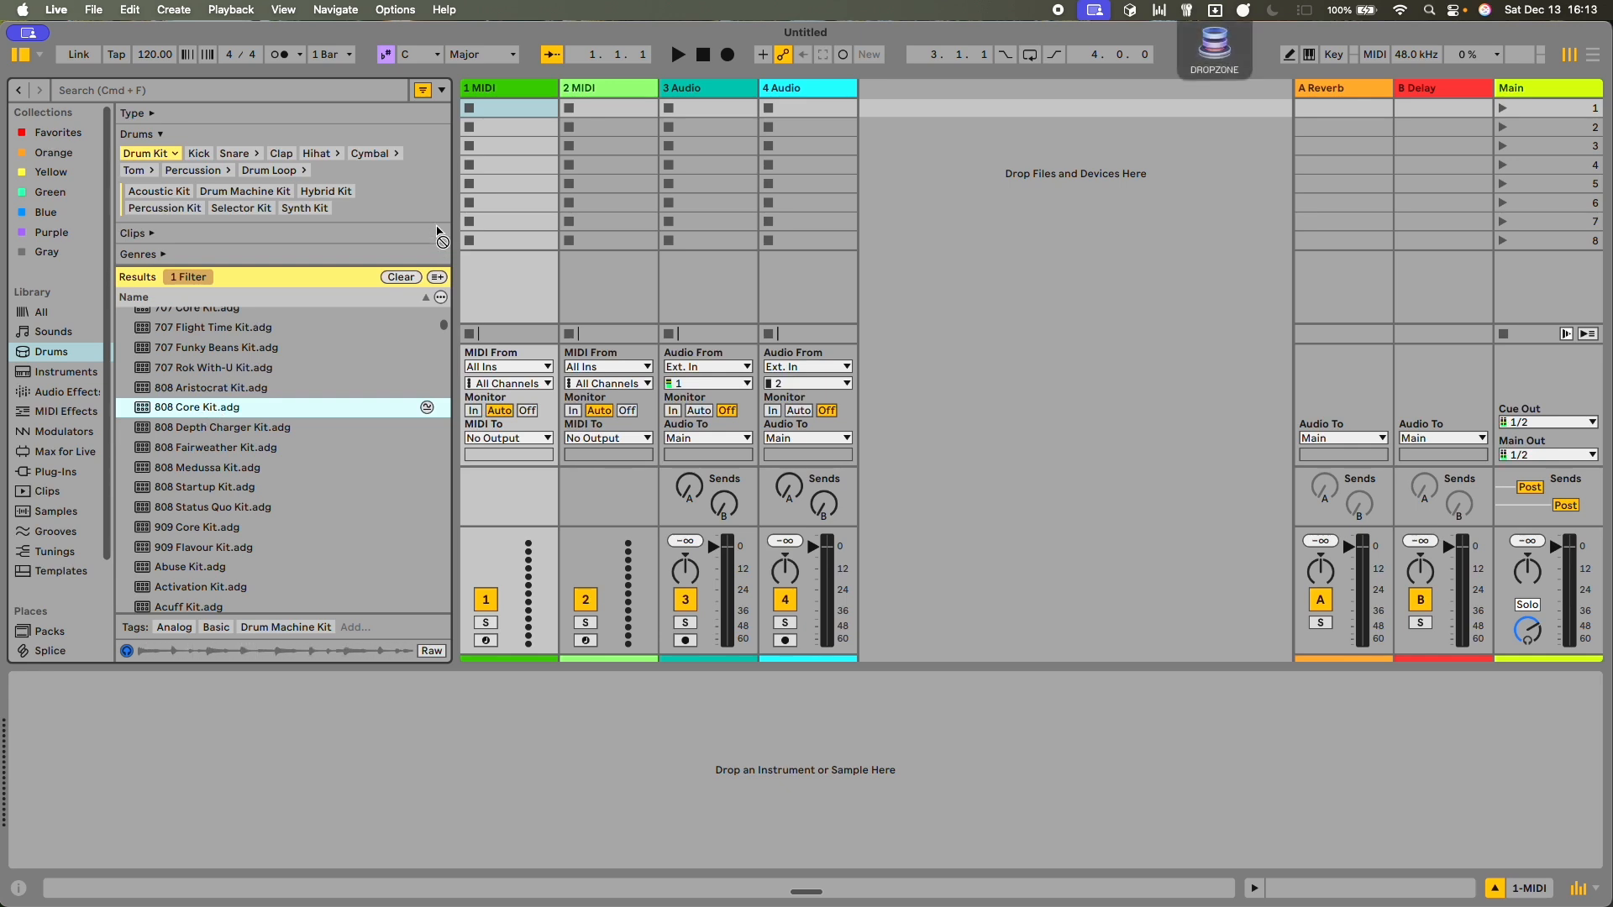
pyautogui.moveTo(508, 87); pyautogui.dragTo(507, 89)
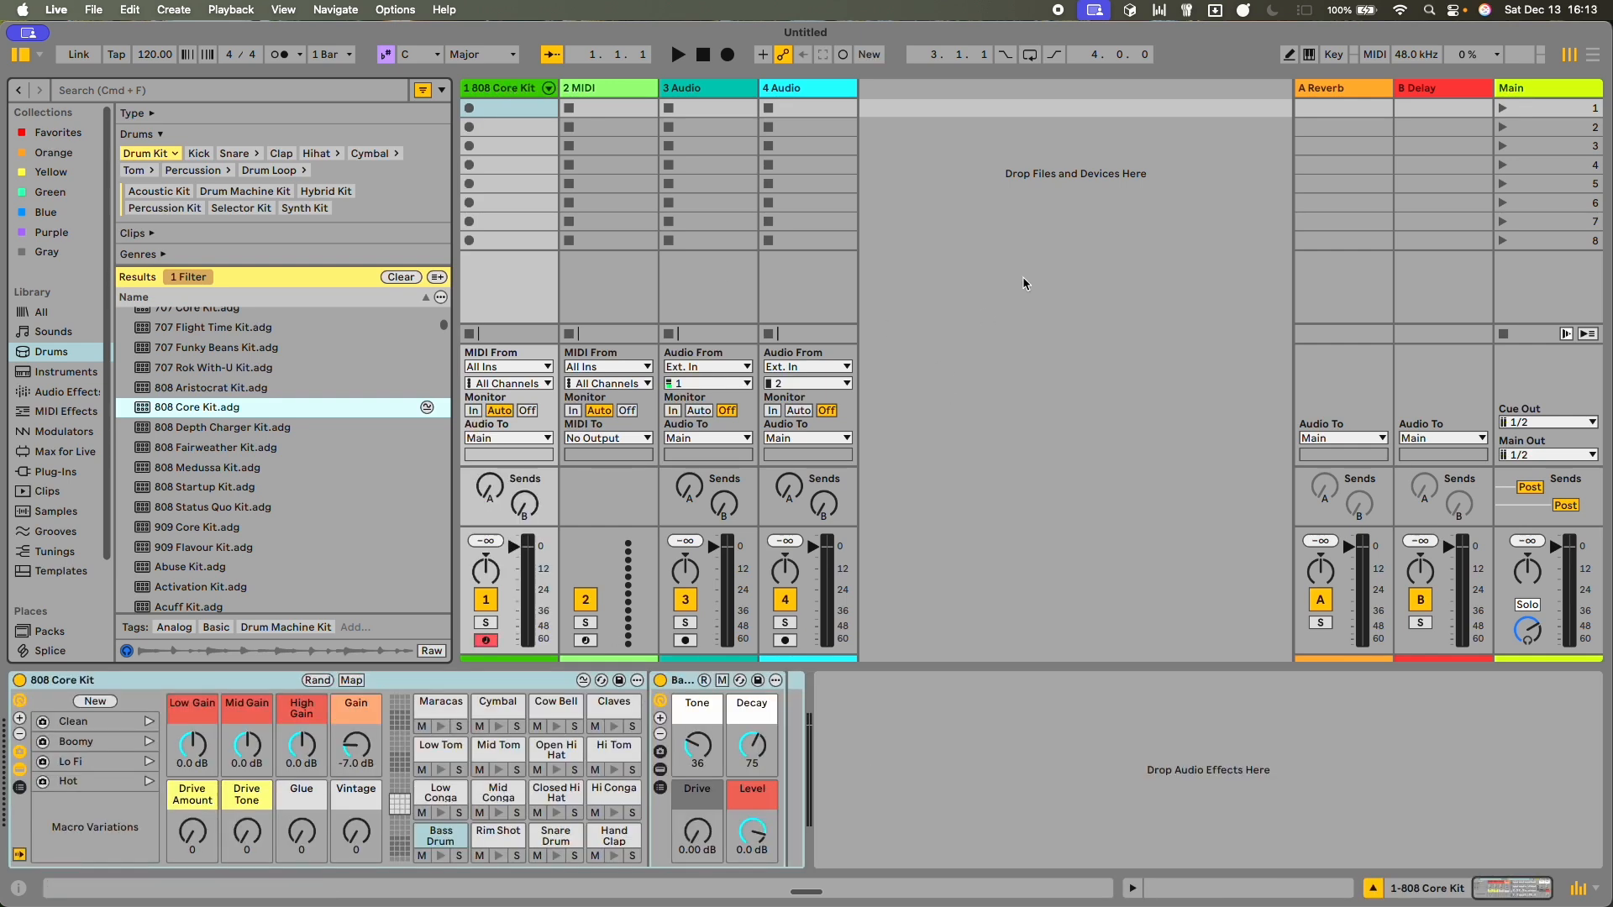
# - Switch to Arrangement View and set the loop brace to start at bar 1 with a length of four bars
pyautogui.press('Tab')
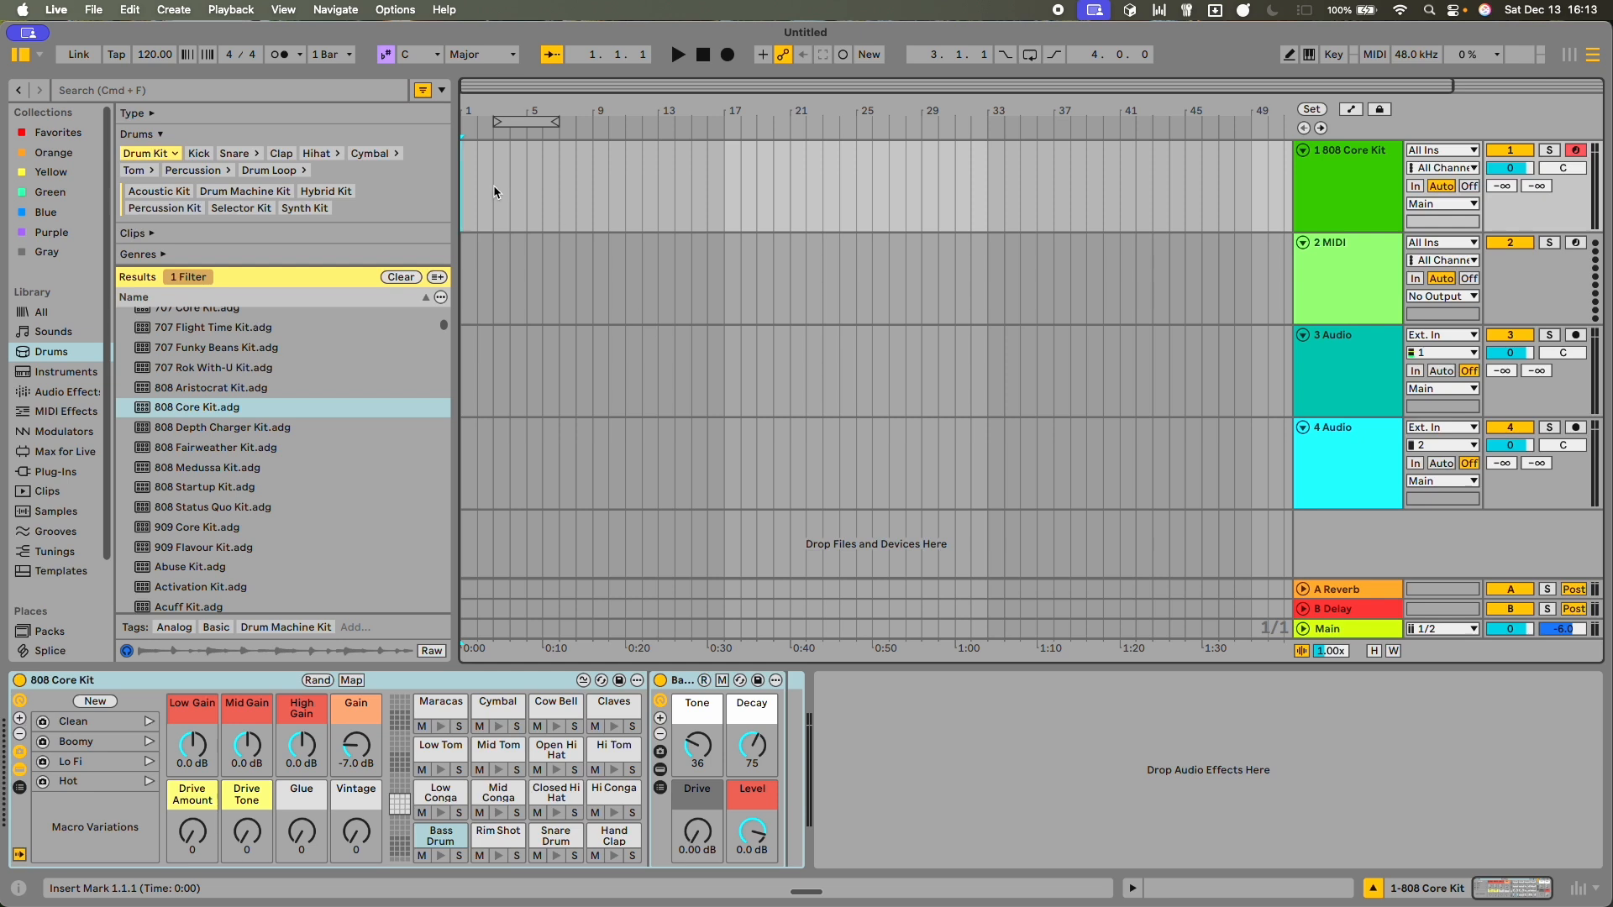
pyautogui.moveTo(496, 122); pyautogui.dragTo(451, 122)
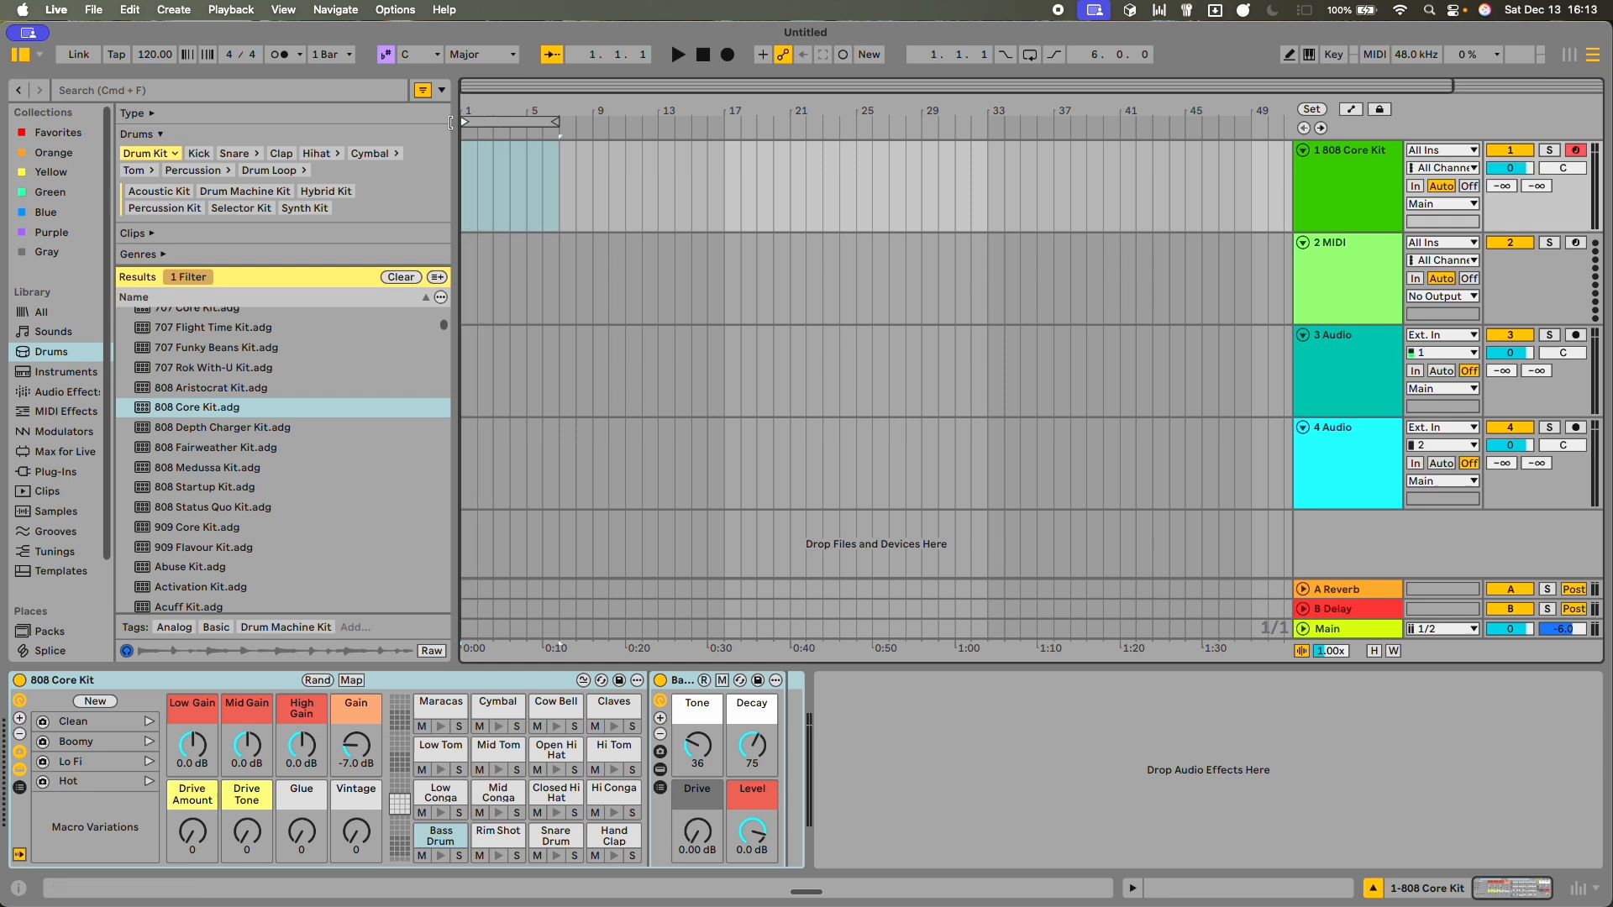
pyautogui.click(557, 130)
pyautogui.press('space')
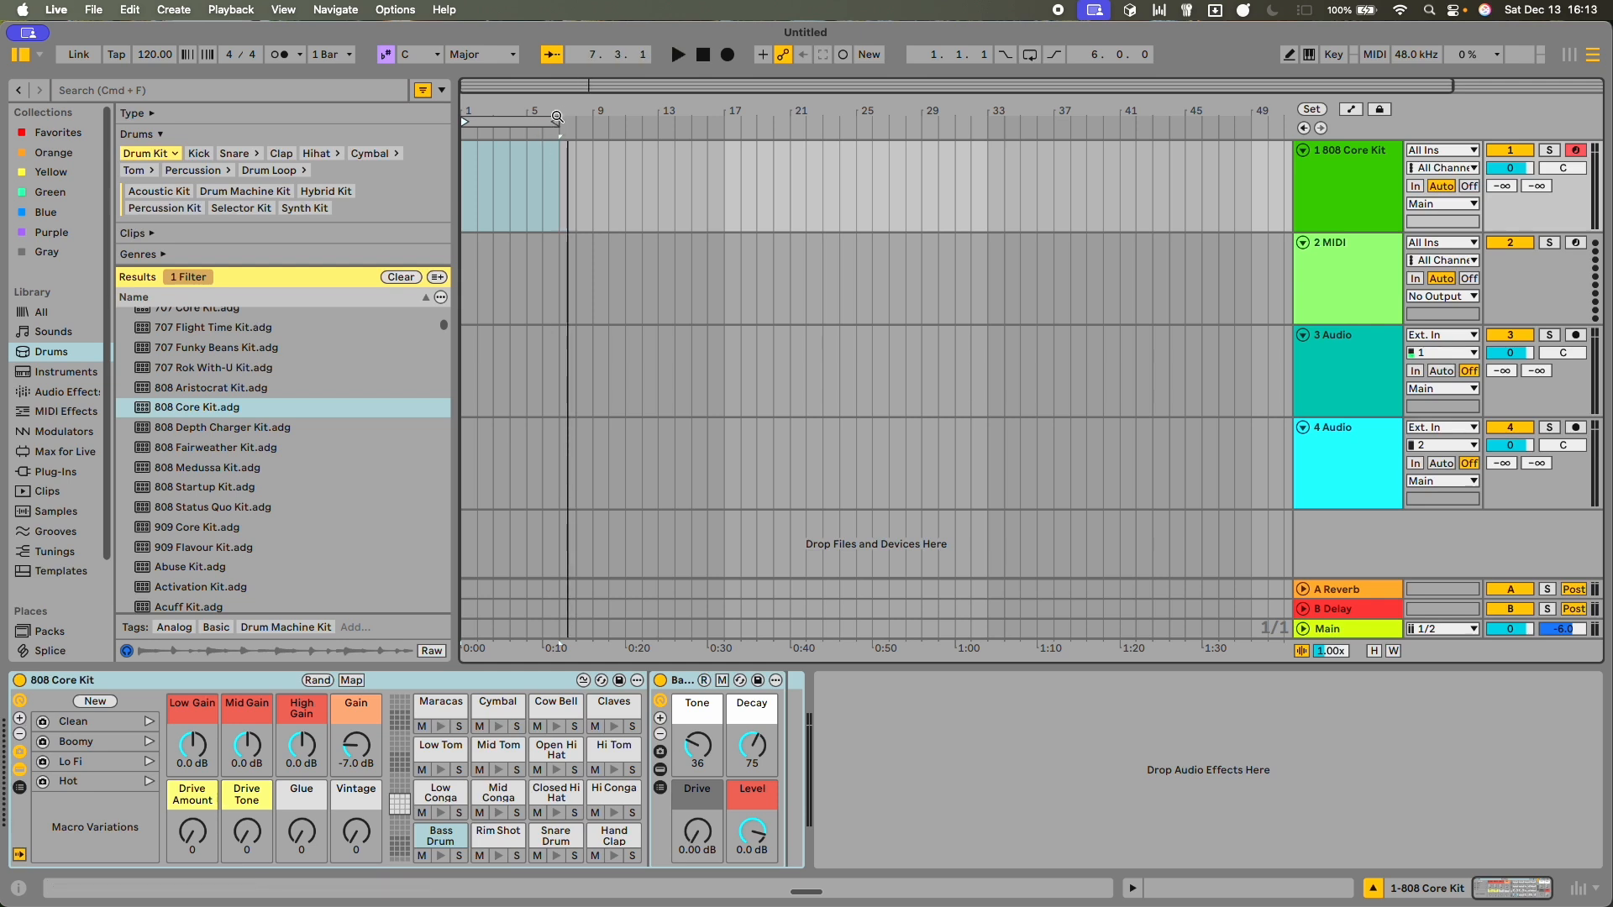
pyautogui.moveTo(557, 122); pyautogui.dragTo(523, 121)
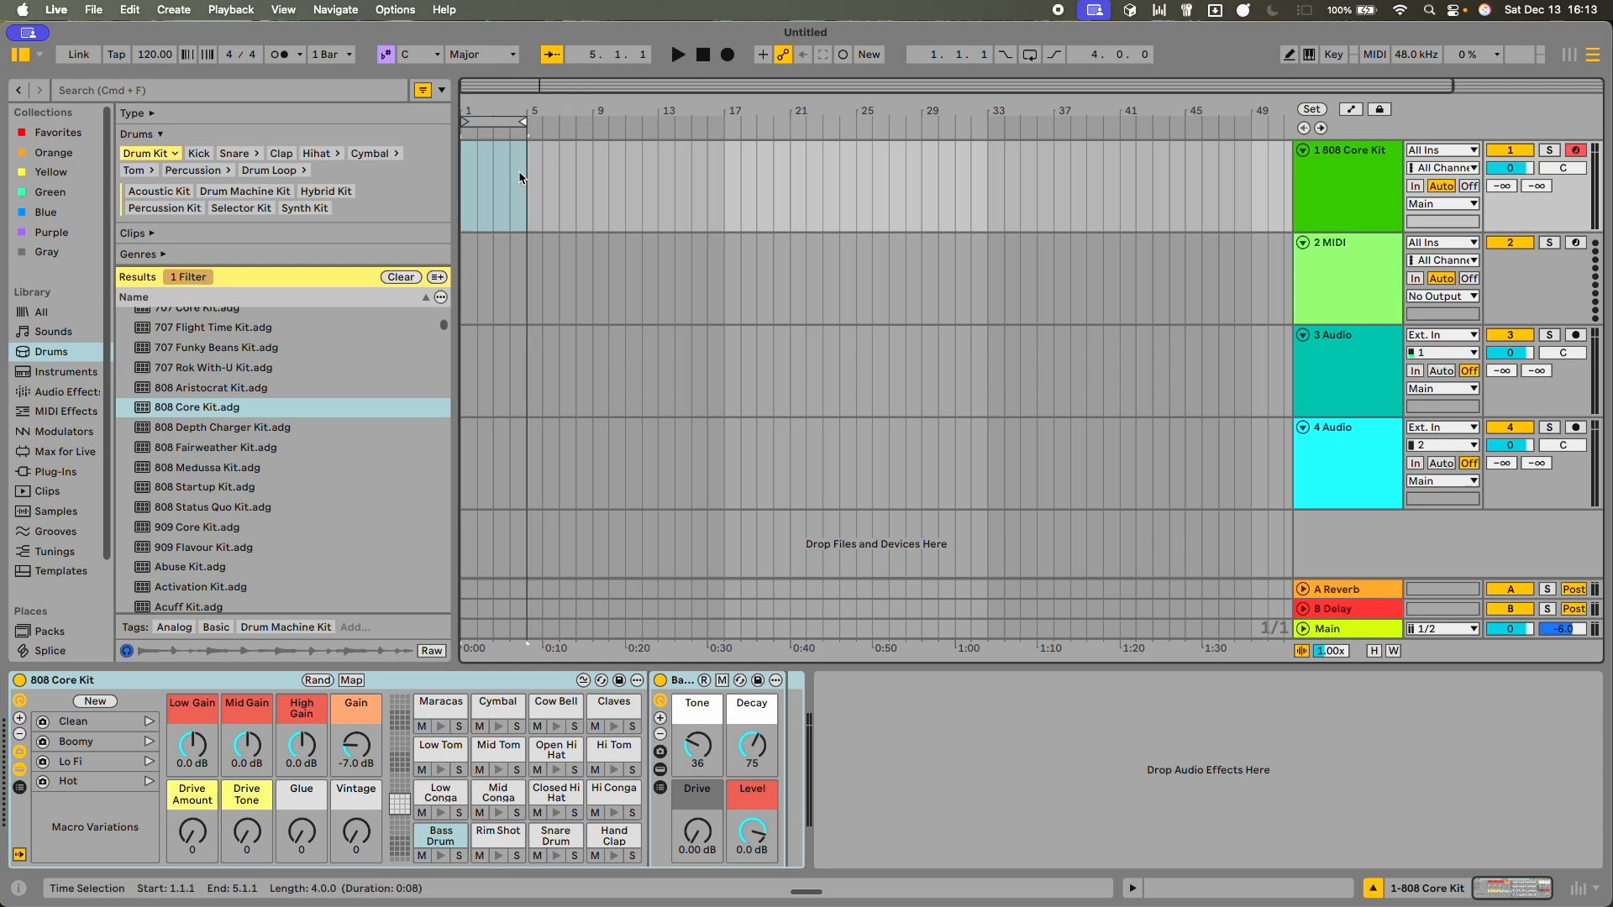
# - Create a one-bar MIDI clip at bar 1 on the 808 Core Kit track and repeat it through bar 4
pyautogui.scroll(5, 491, 169)
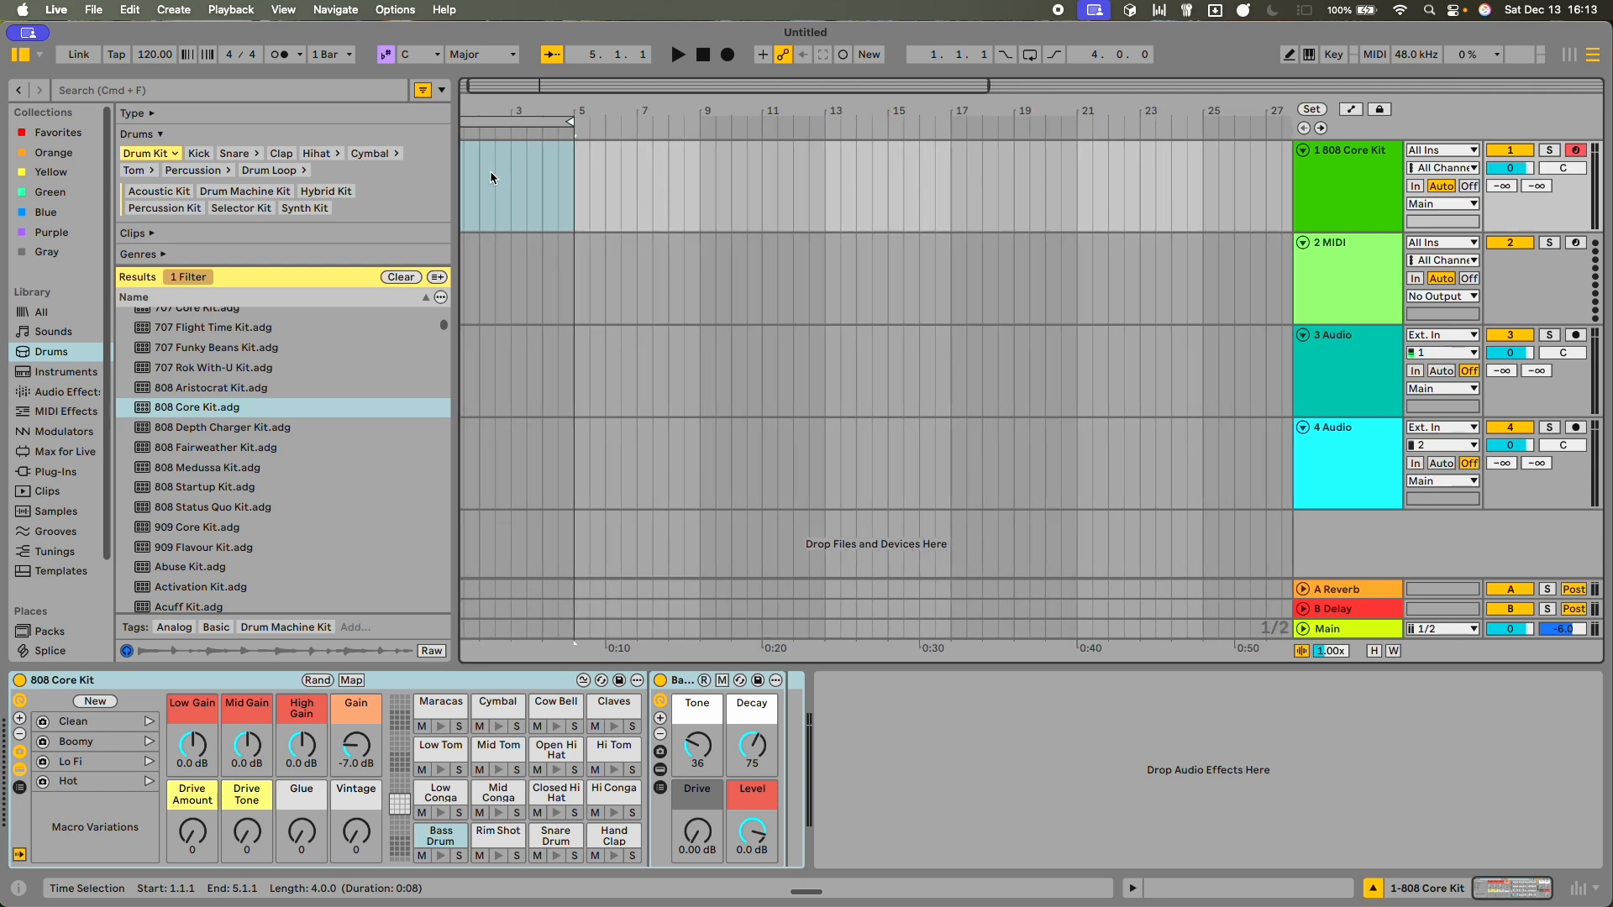
pyautogui.doubleClick(471, 178)
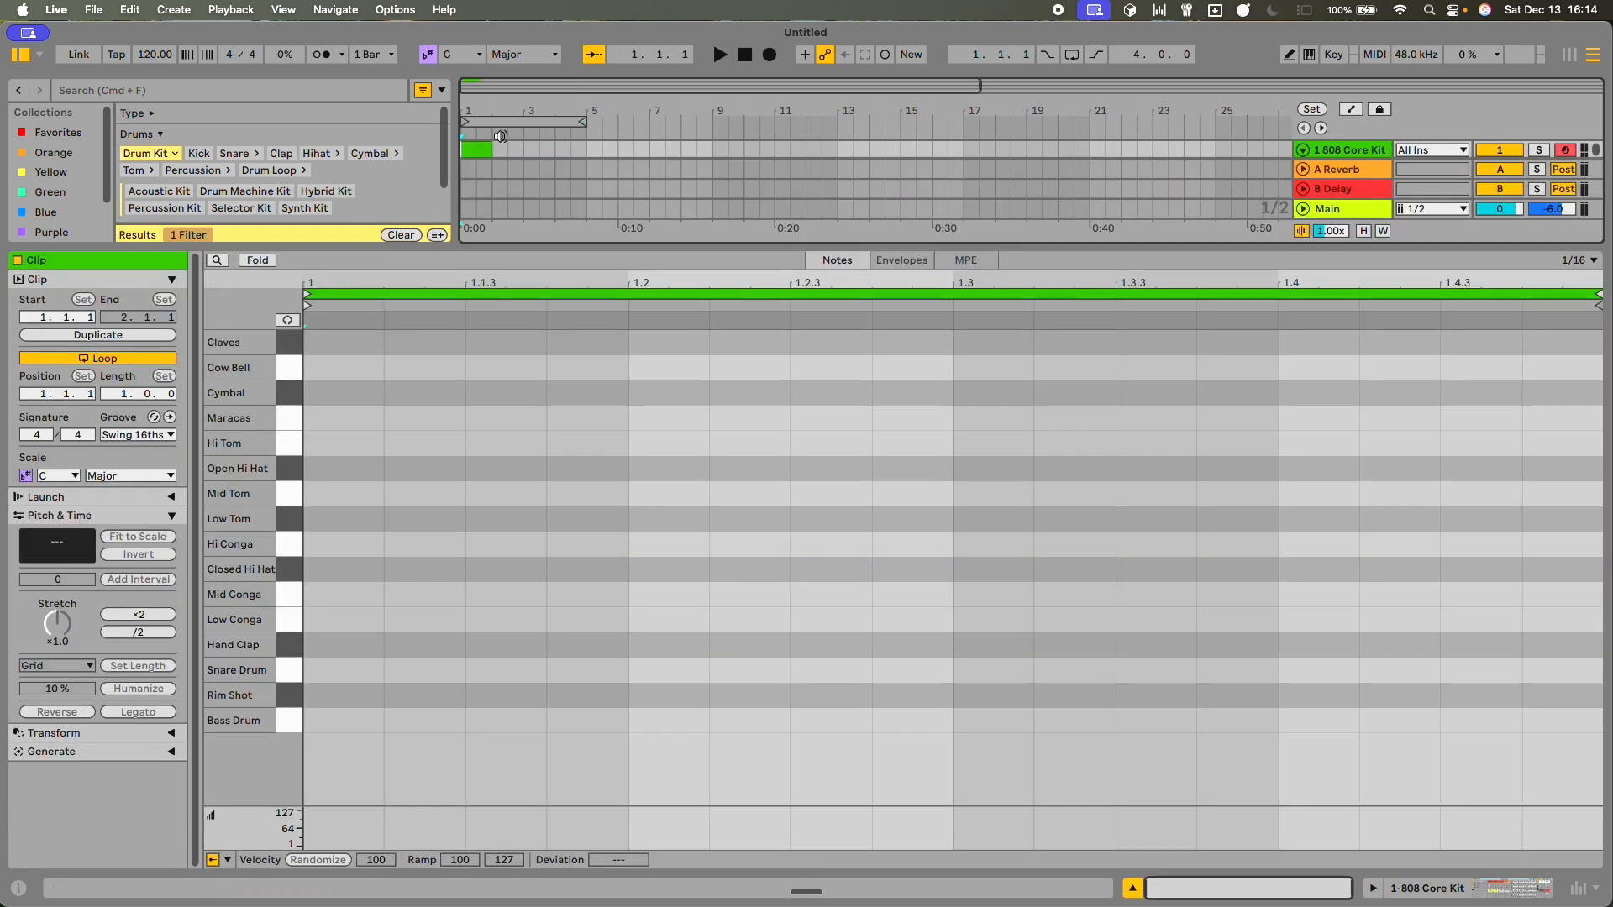
pyautogui.click(539, 170)
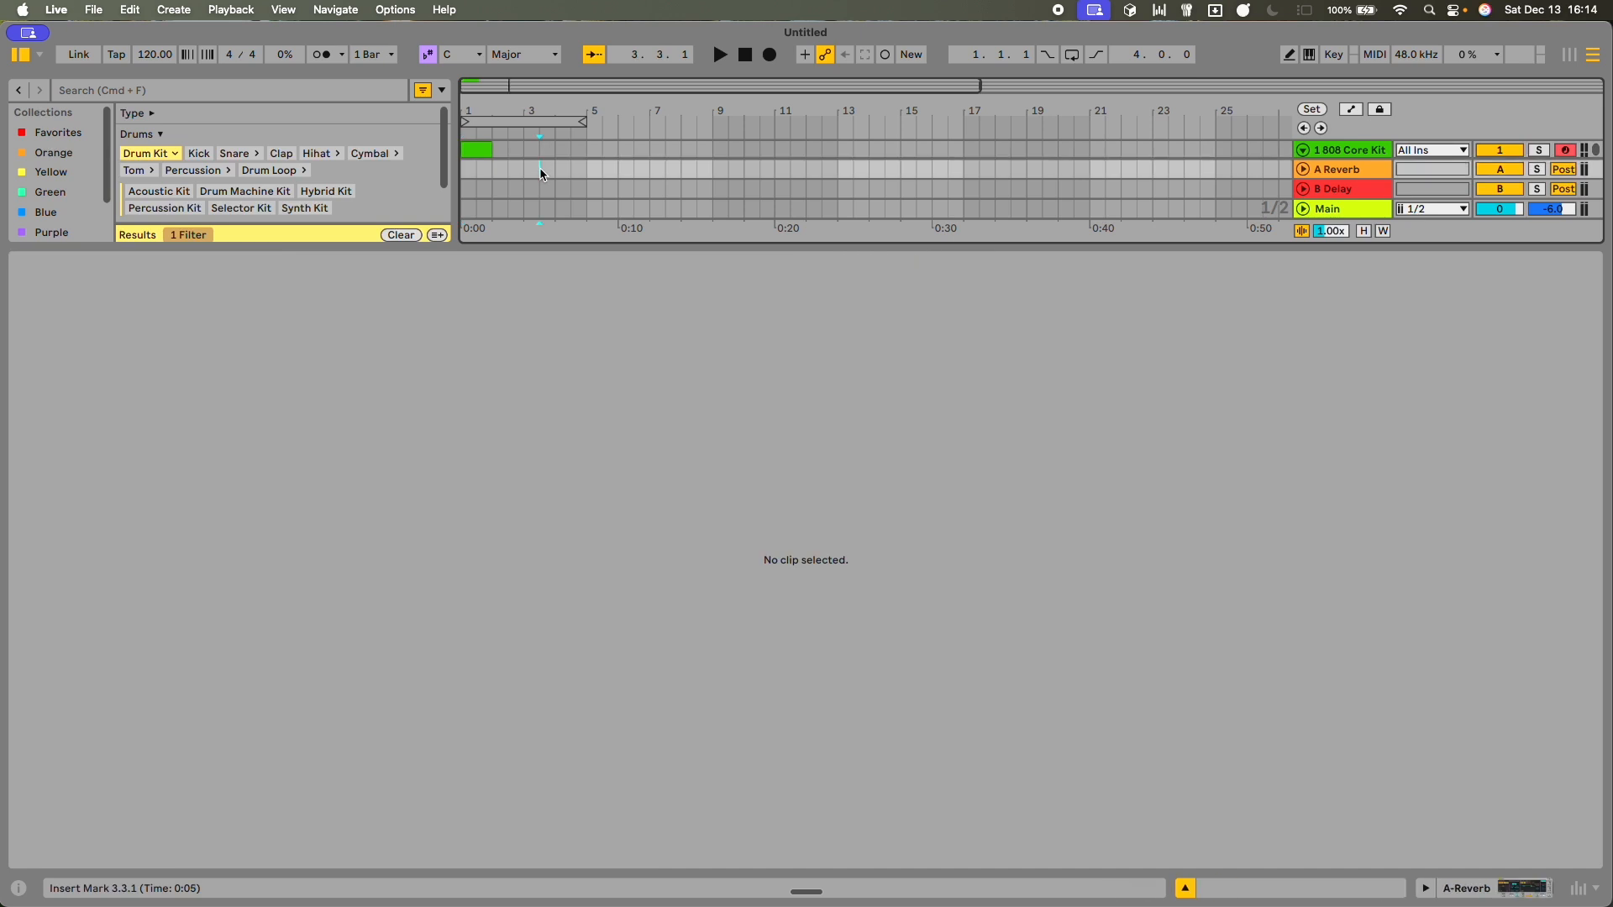
pyautogui.scroll(5, 504, 149)
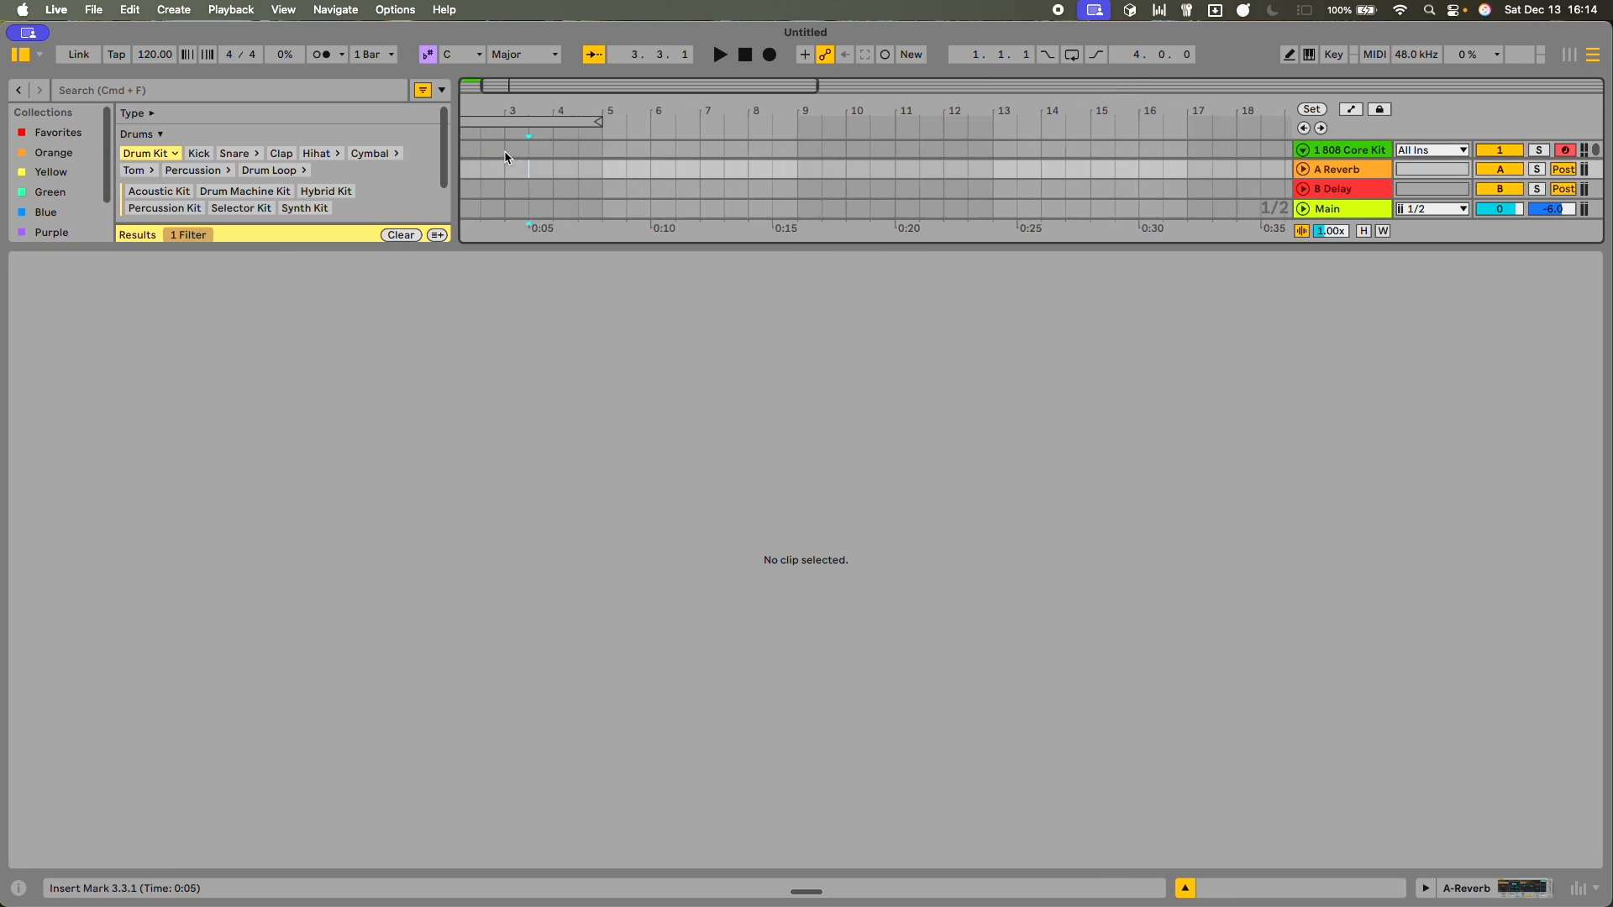
pyautogui.click(534, 154)
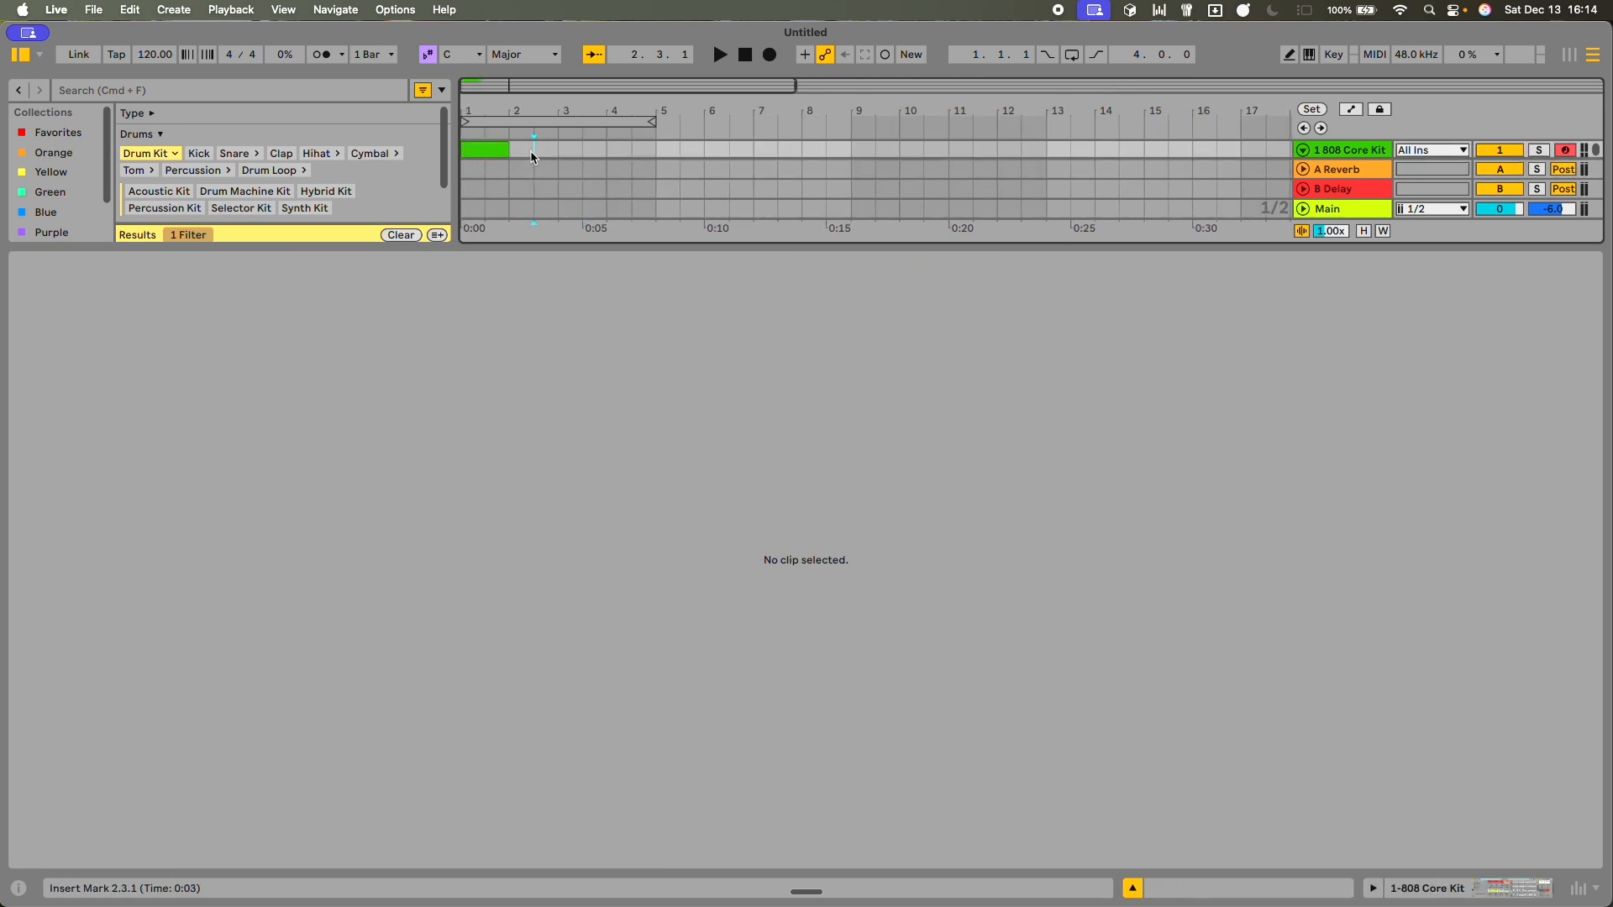
pyautogui.click(579, 157)
pyautogui.click(613, 151)
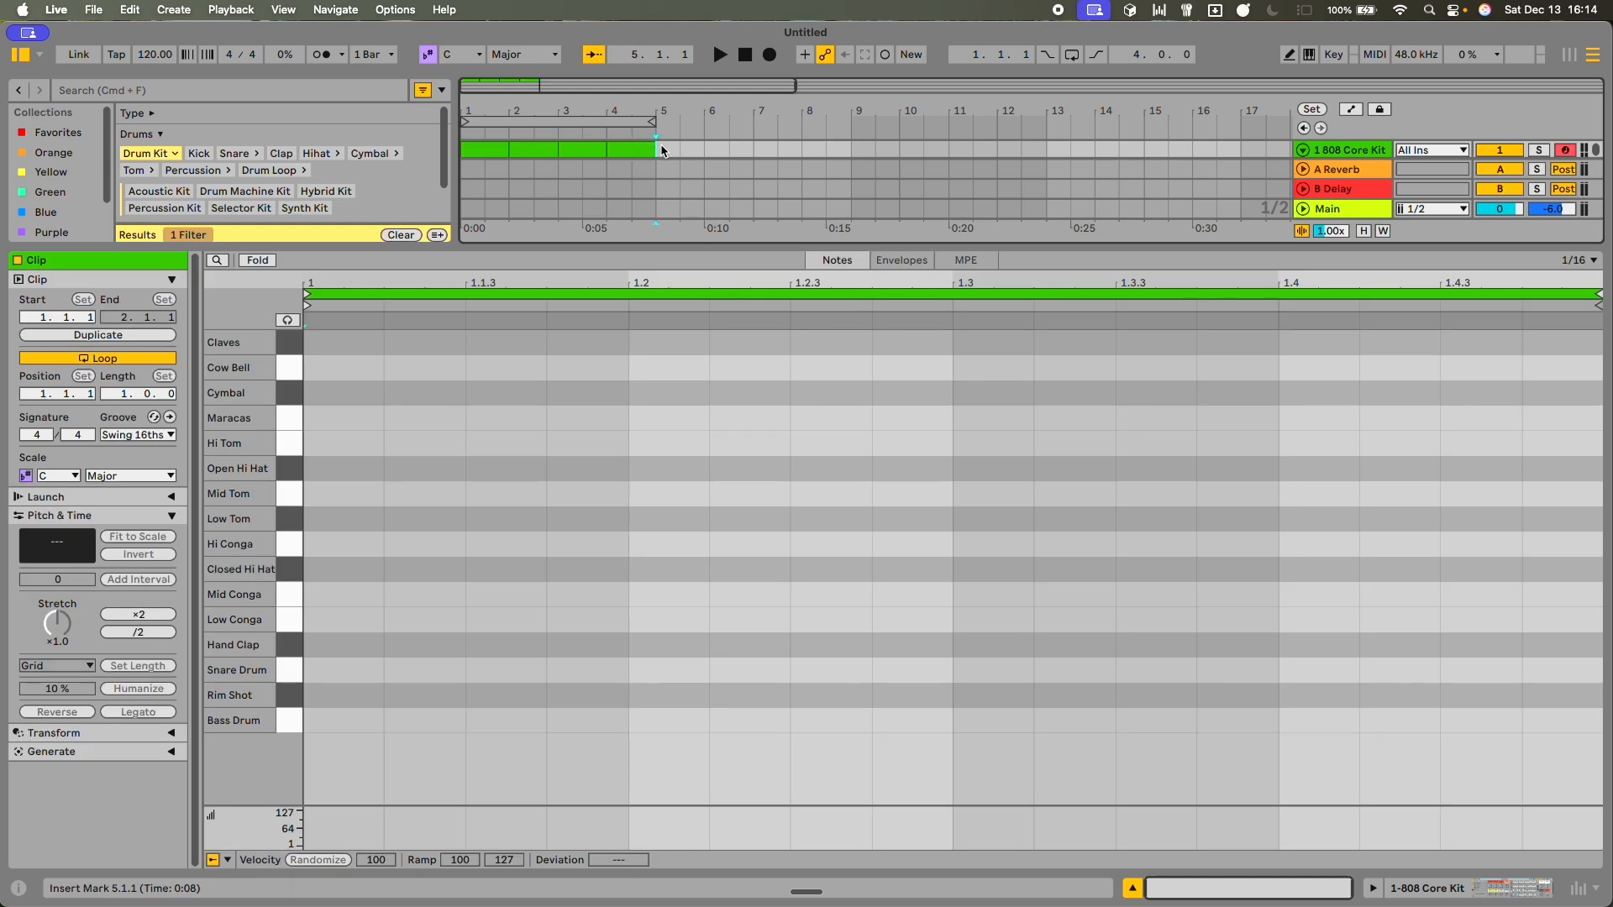
# - Select all four clips, activate the loop over them and start playback
pyautogui.moveTo(642, 151); pyautogui.dragTo(579, 151)
pyautogui.press('super+a')
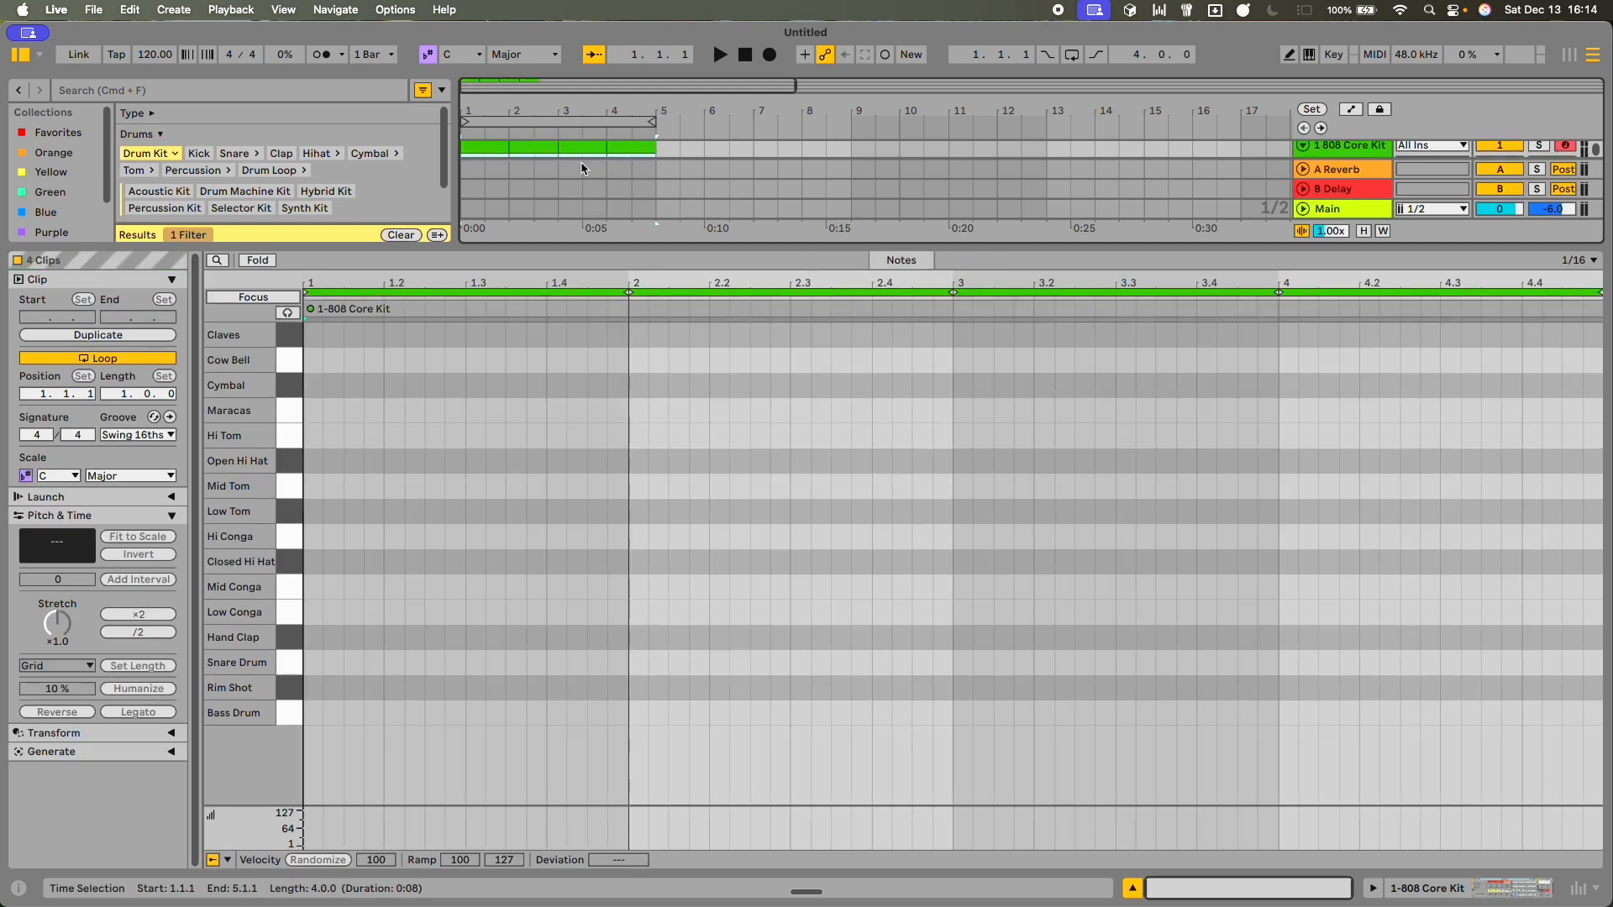
pyautogui.rightClick(560, 160)
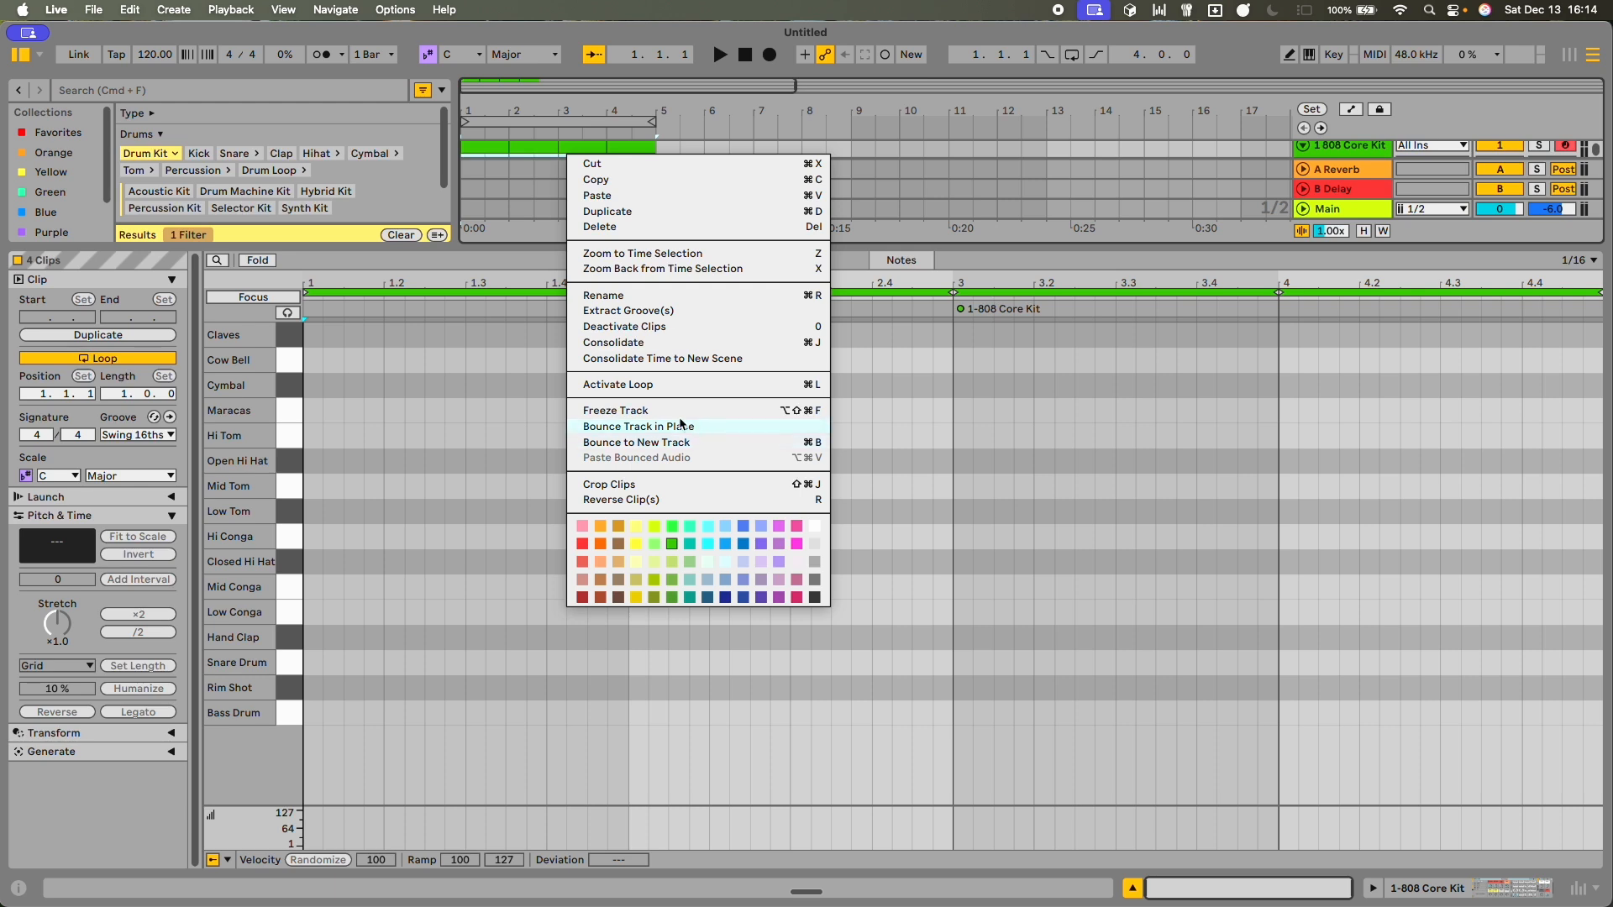
pyautogui.click(679, 391)
pyautogui.press('space')
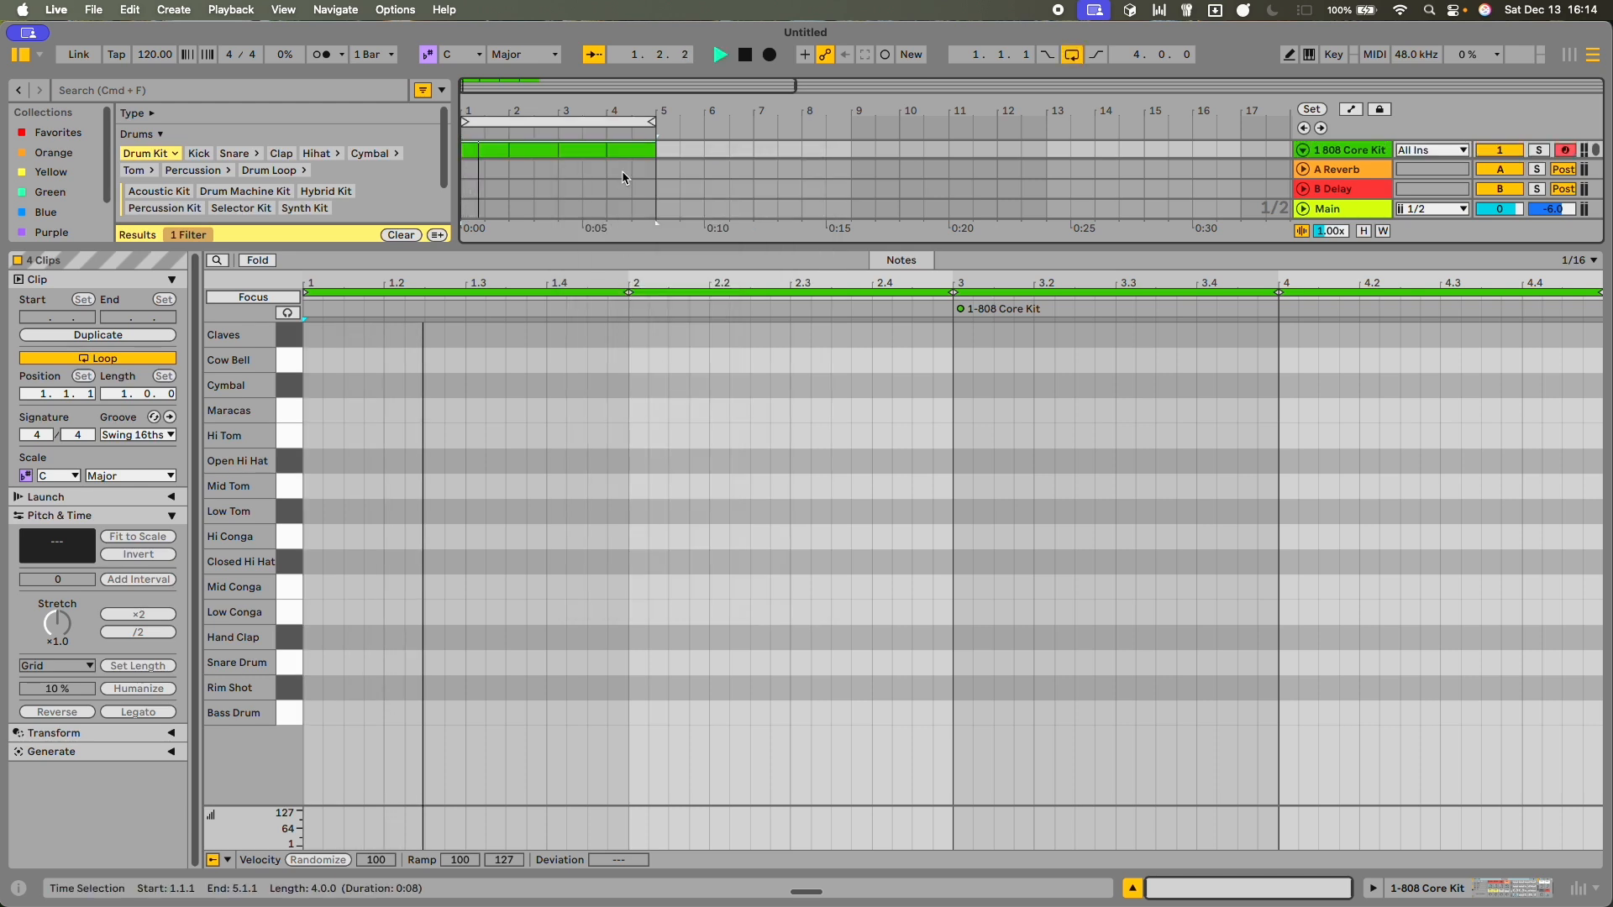
# - Add Bass Drum notes at 1, 1.2, 1.3 and 1.4 in the bar 1 clip, and stop playback
pyautogui.click(464, 170)
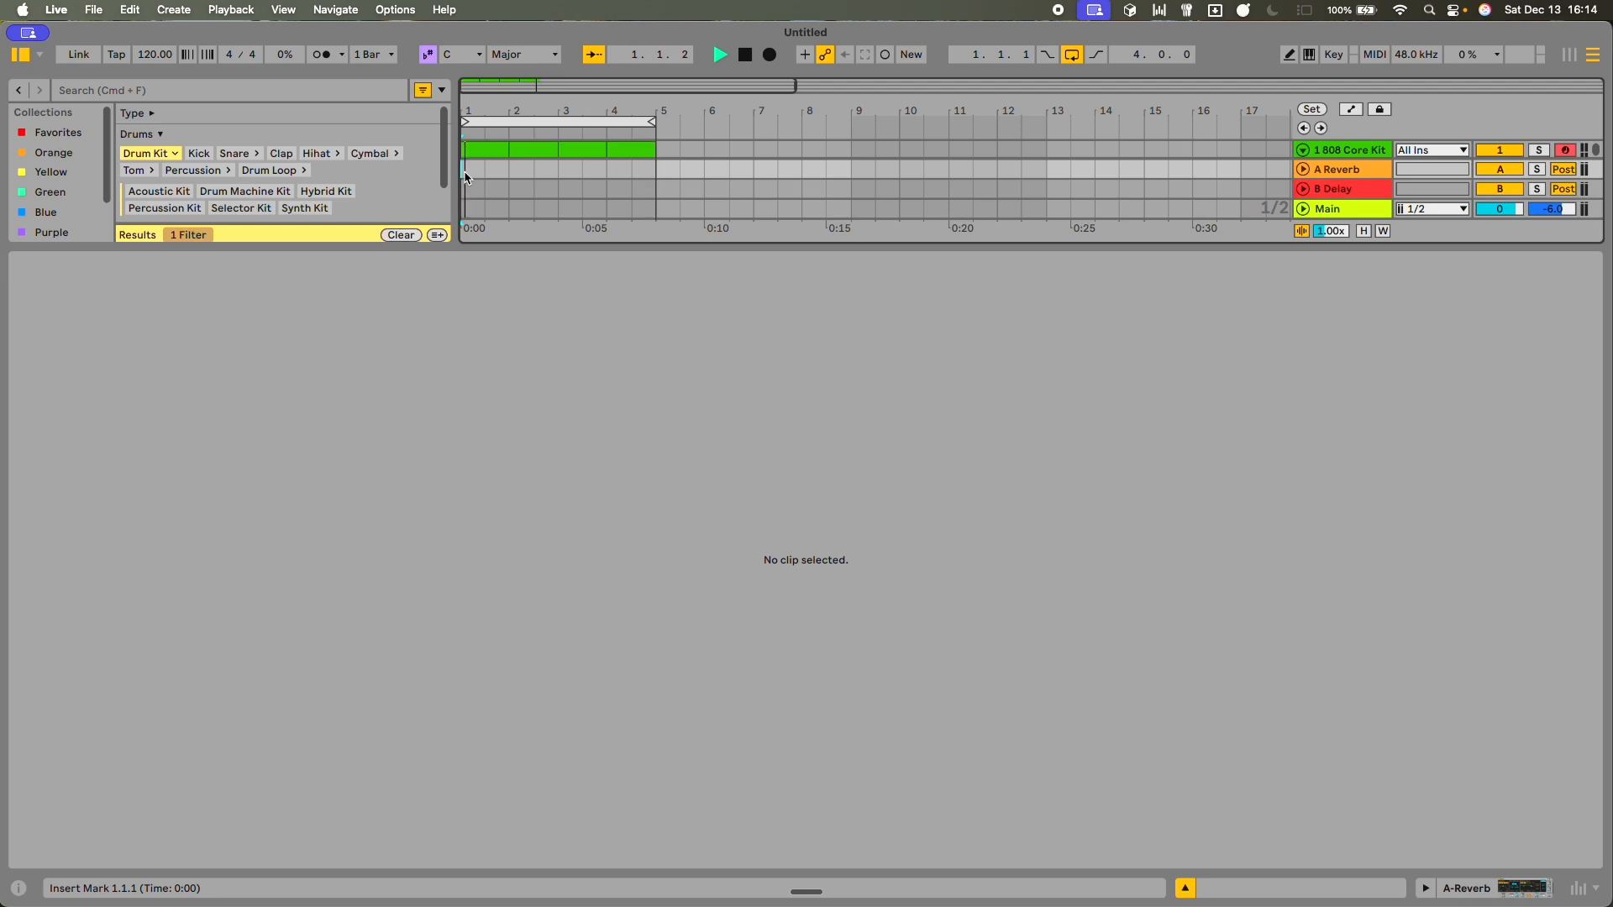
pyautogui.click(471, 156)
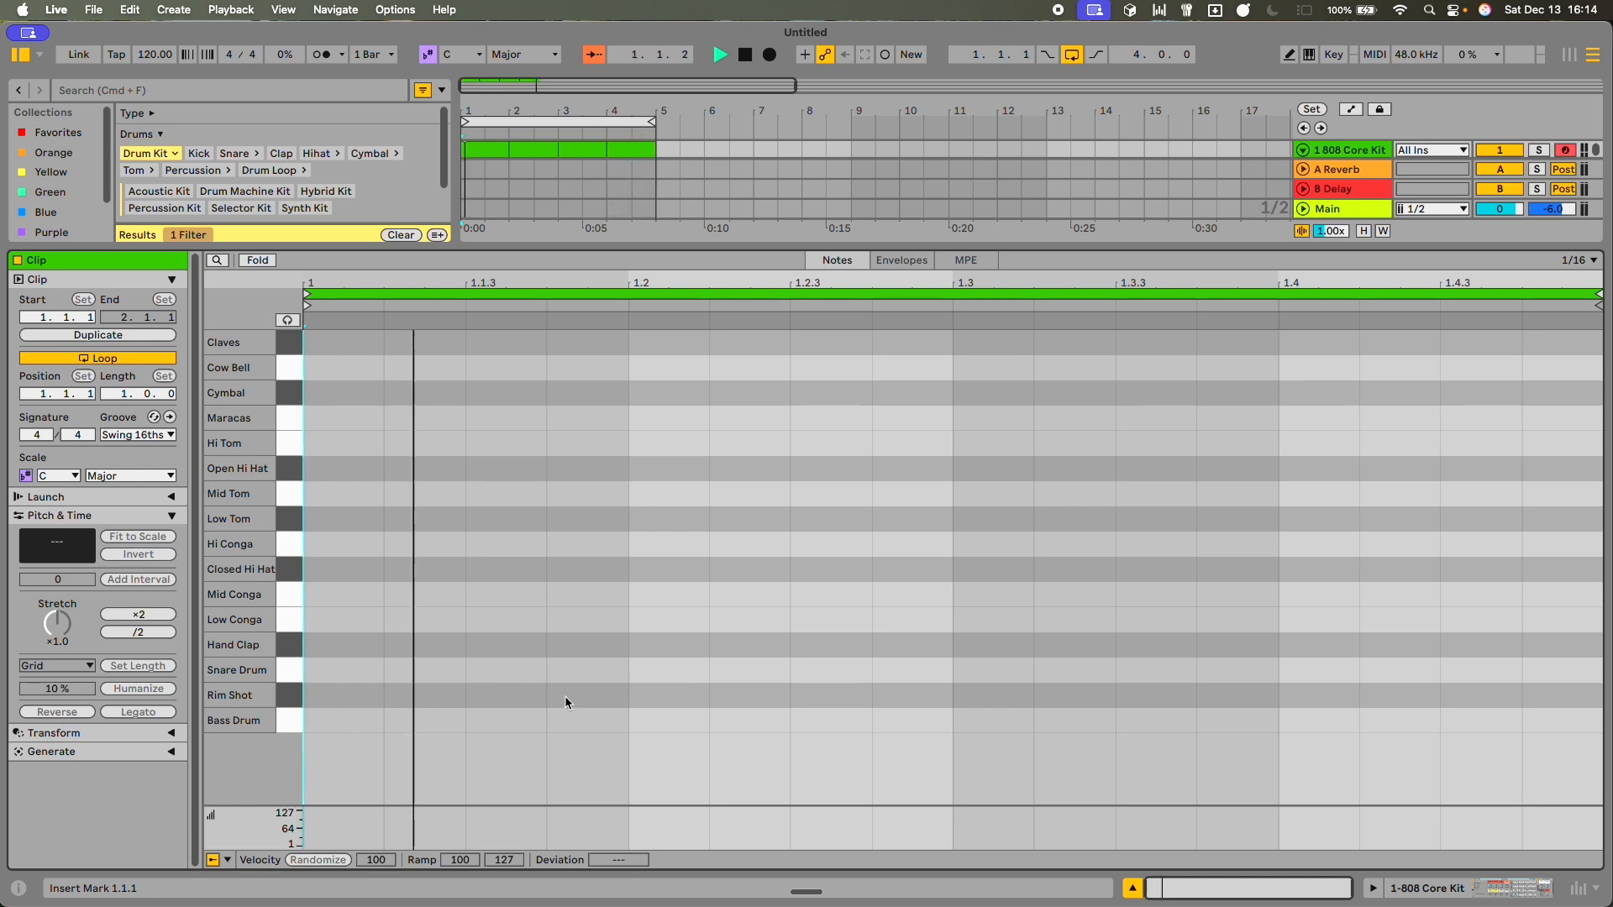
pyautogui.doubleClick(324, 723)
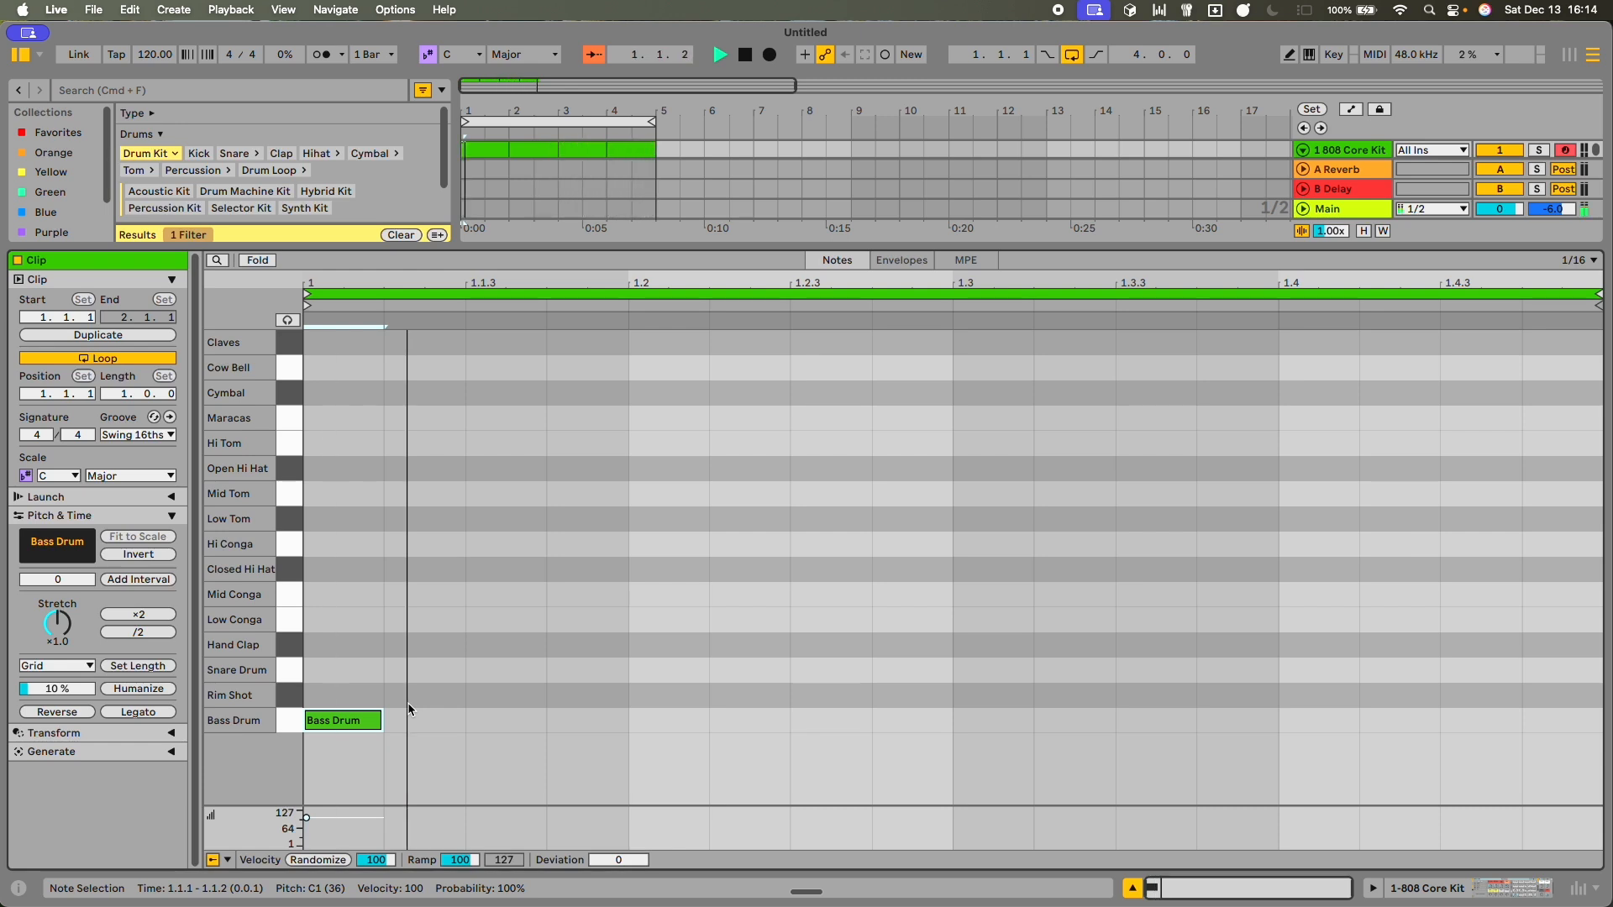
pyautogui.doubleClick(667, 715)
pyautogui.doubleClick(1002, 720)
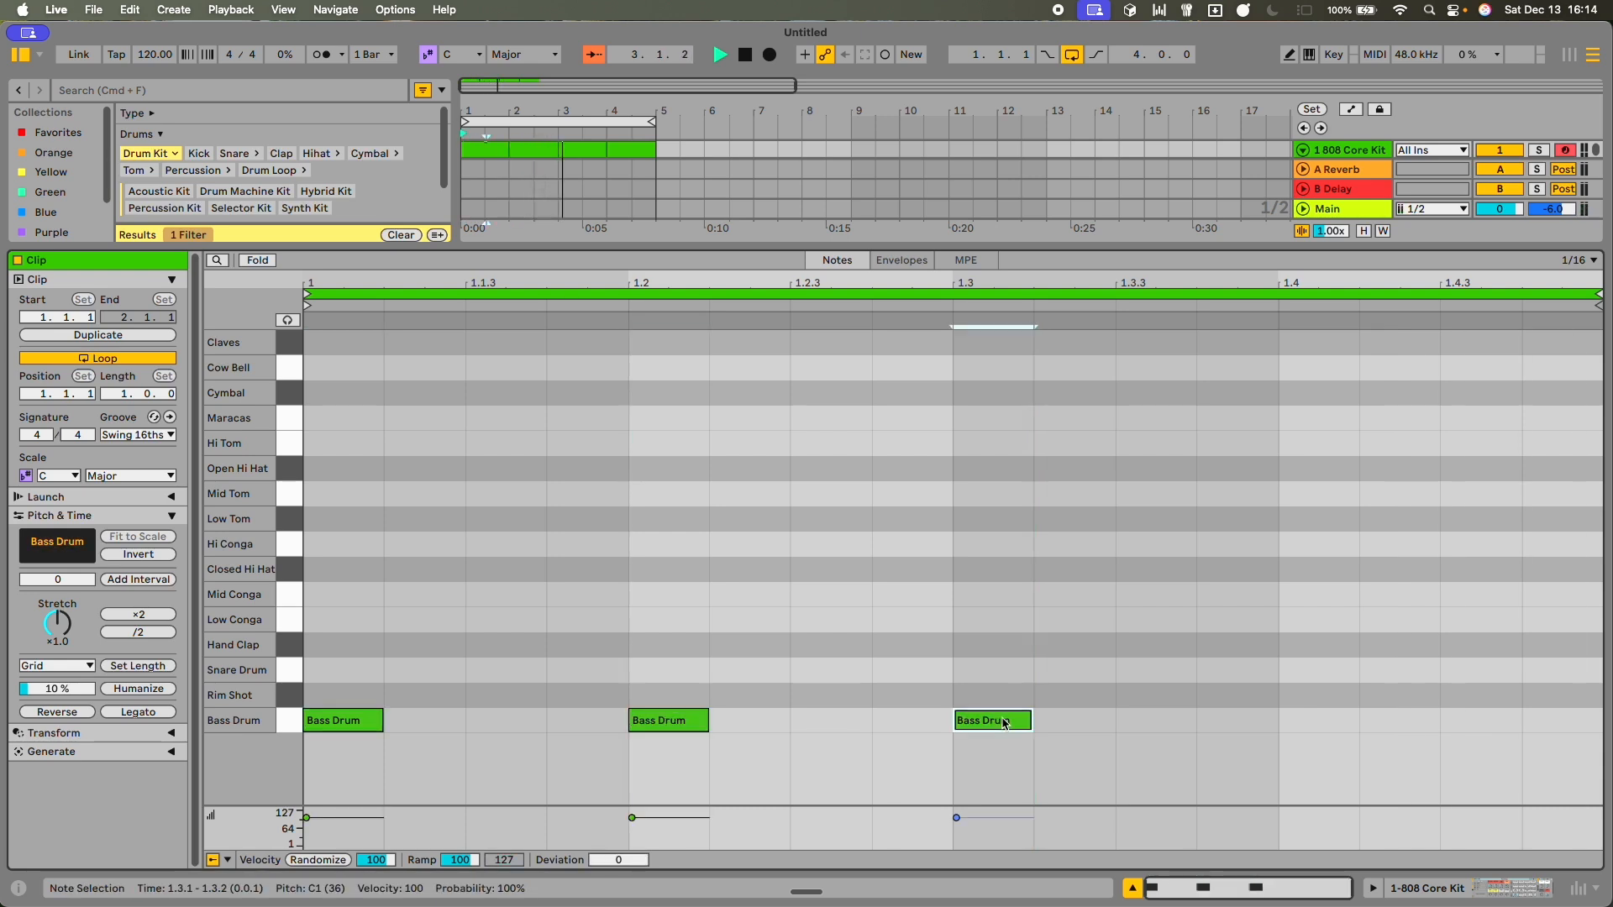
pyautogui.doubleClick(1315, 720)
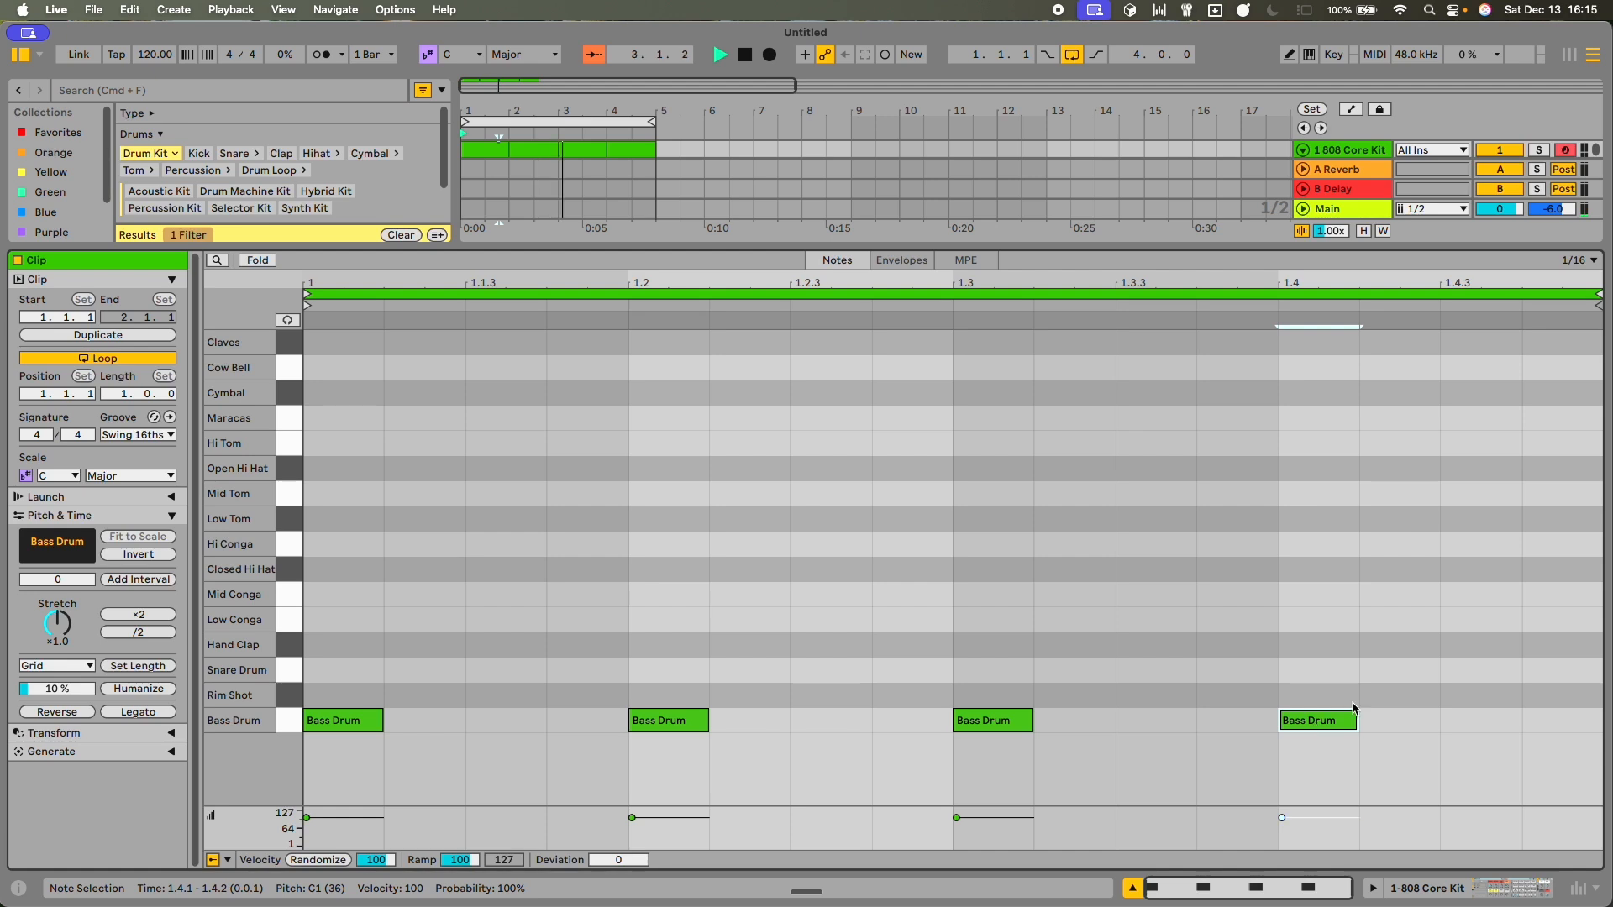
pyautogui.press('space')
# - Delete the empty clips in bars 2 to 4 of the 808 Core Kit track
pyautogui.click(524, 148)
pyautogui.moveTo(525, 148); pyautogui.dragTo(624, 160)
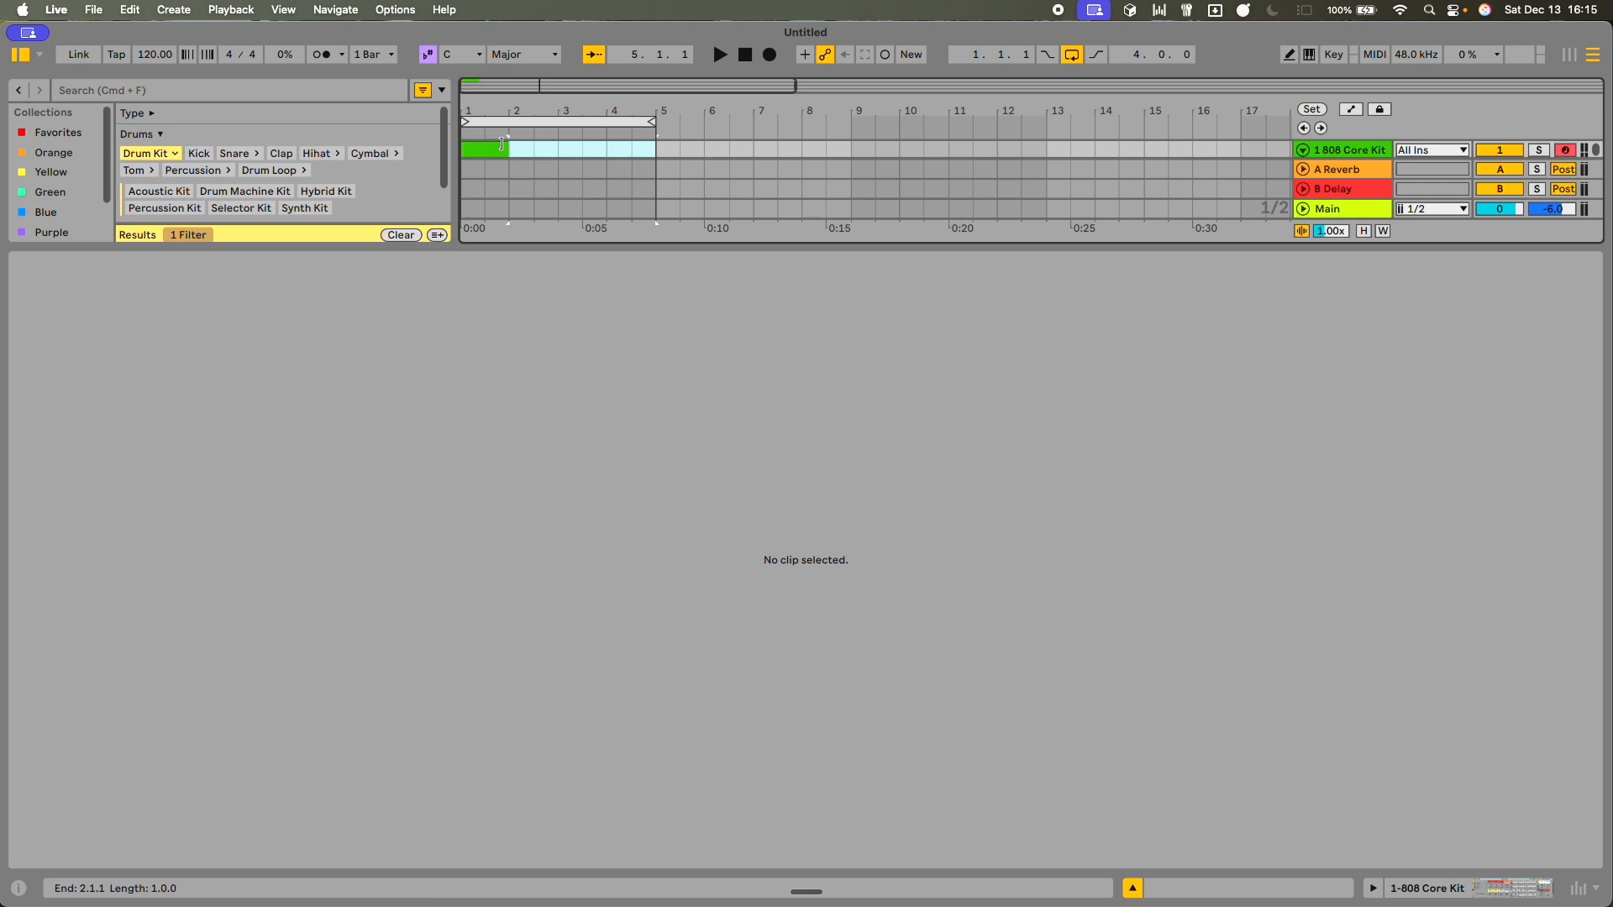
pyautogui.click(512, 153)
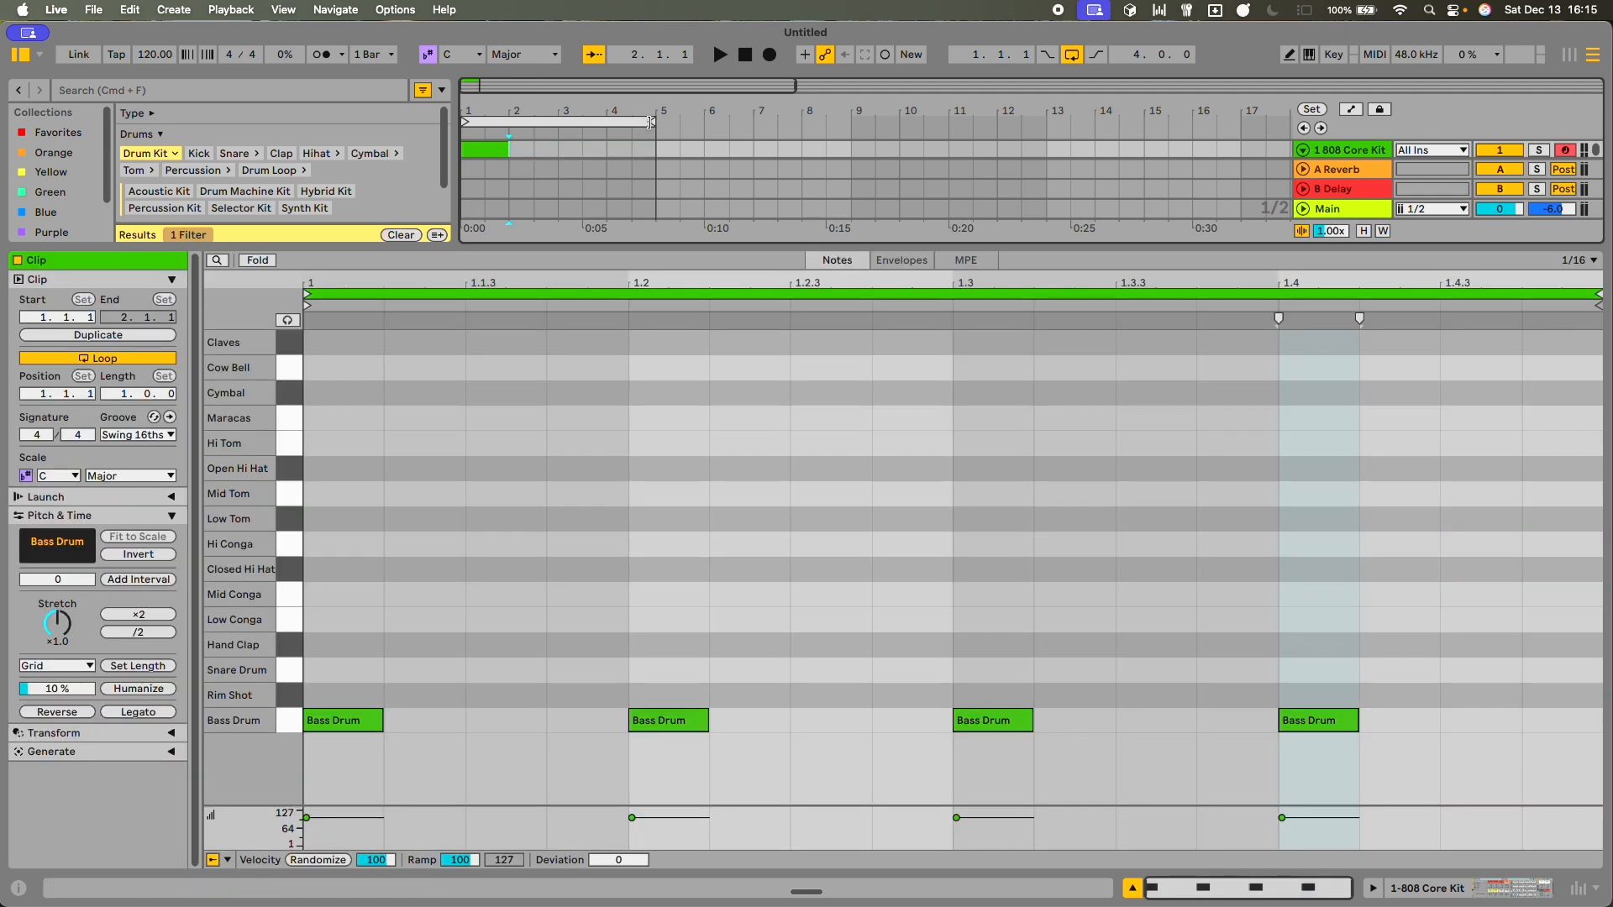
# - Shorten the arrangement loop to one bar around the remaining clip and switch looping off
pyautogui.moveTo(652, 122); pyautogui.dragTo(508, 121)
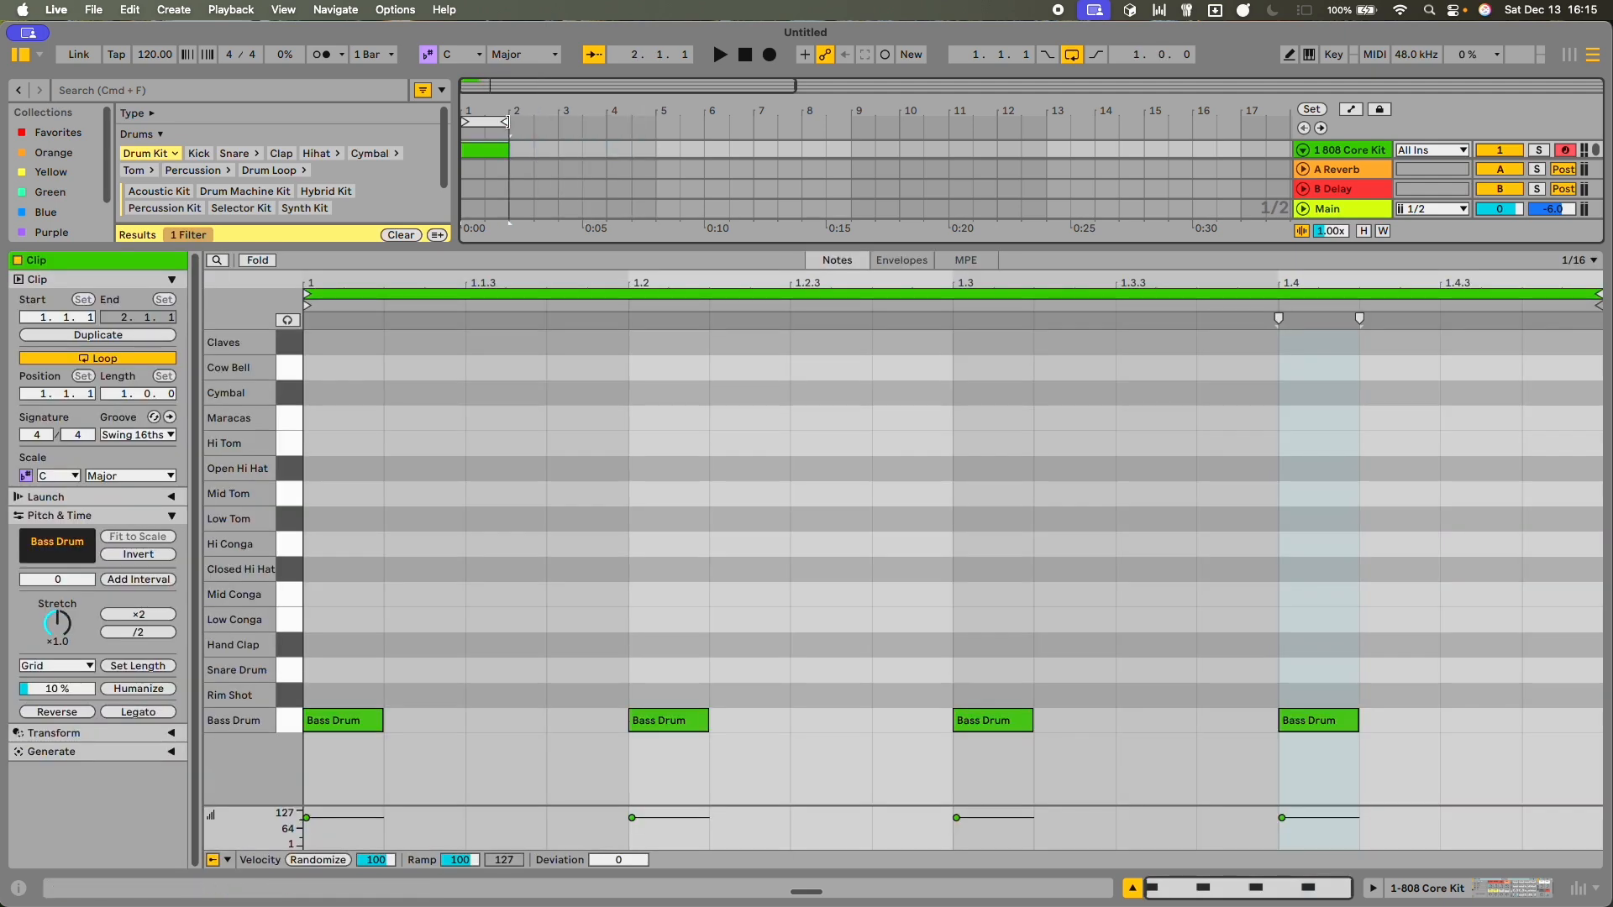
pyautogui.click(485, 164)
pyautogui.click(486, 149)
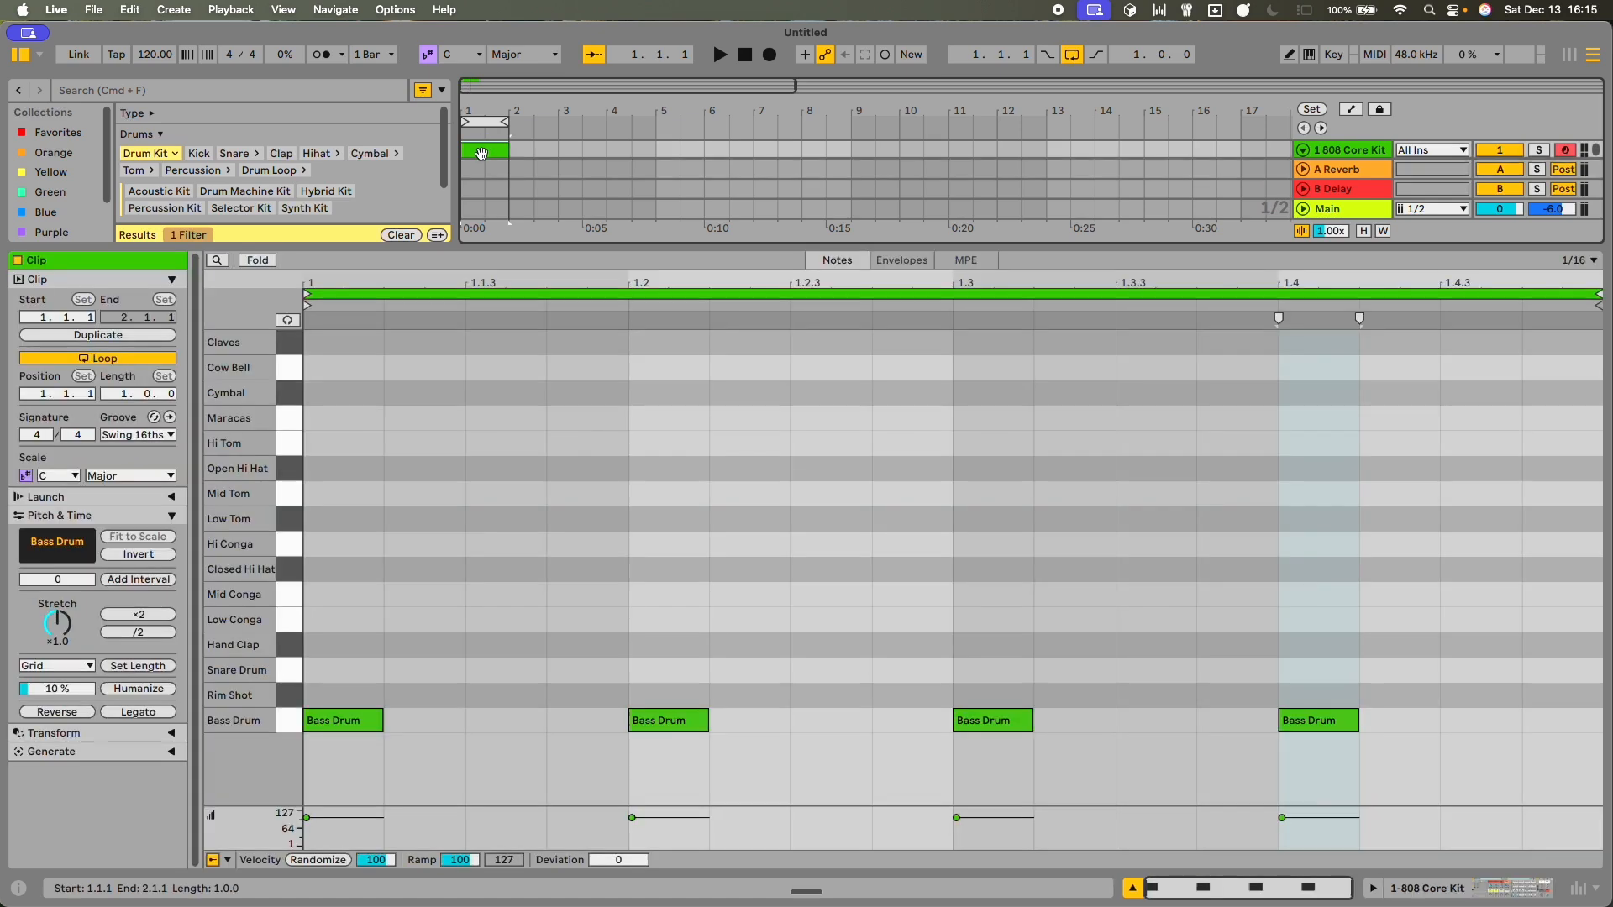
pyautogui.rightClick(486, 153)
pyautogui.click(585, 422)
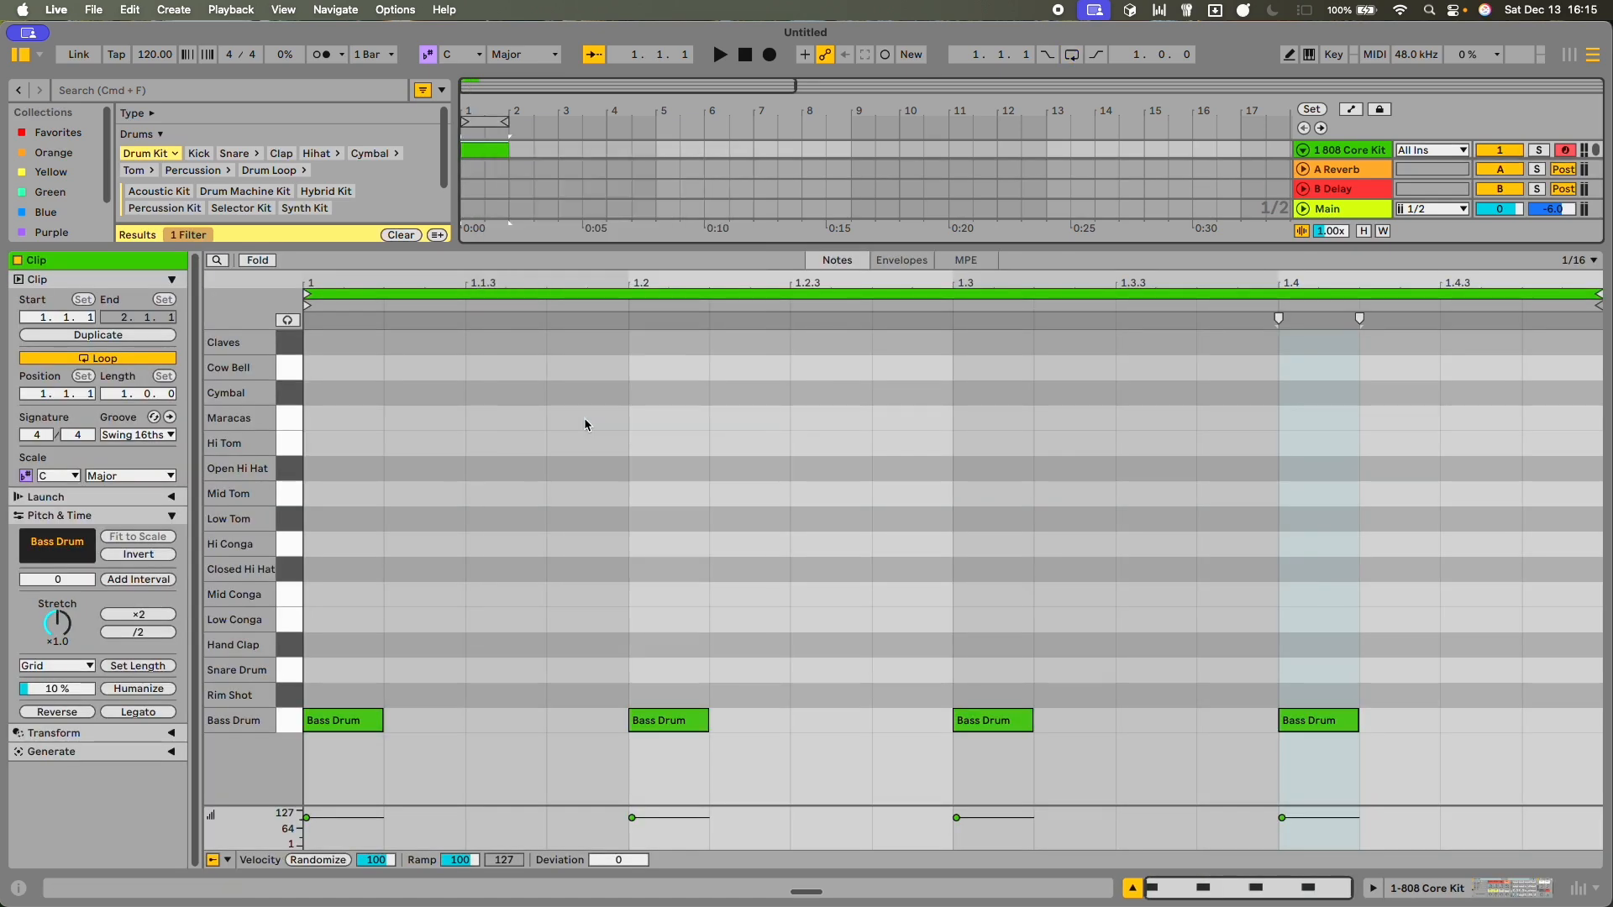
# - Activate the arrangement loop over the bar 1 clip and start playback
pyautogui.rightClick(489, 159)
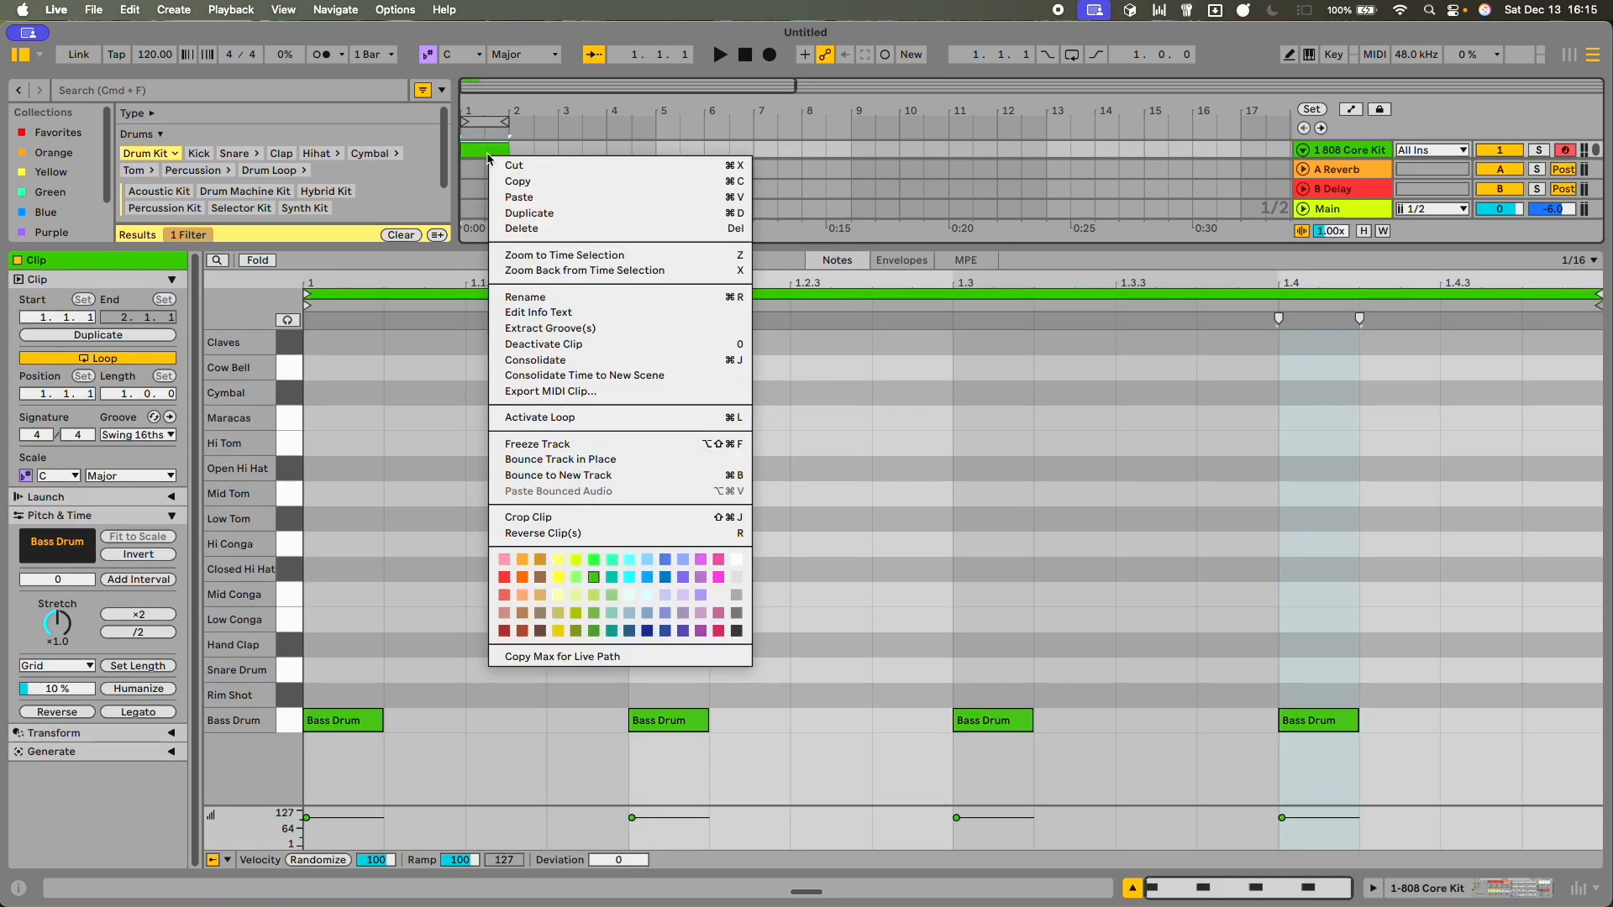
pyautogui.click(664, 417)
pyautogui.press('space')
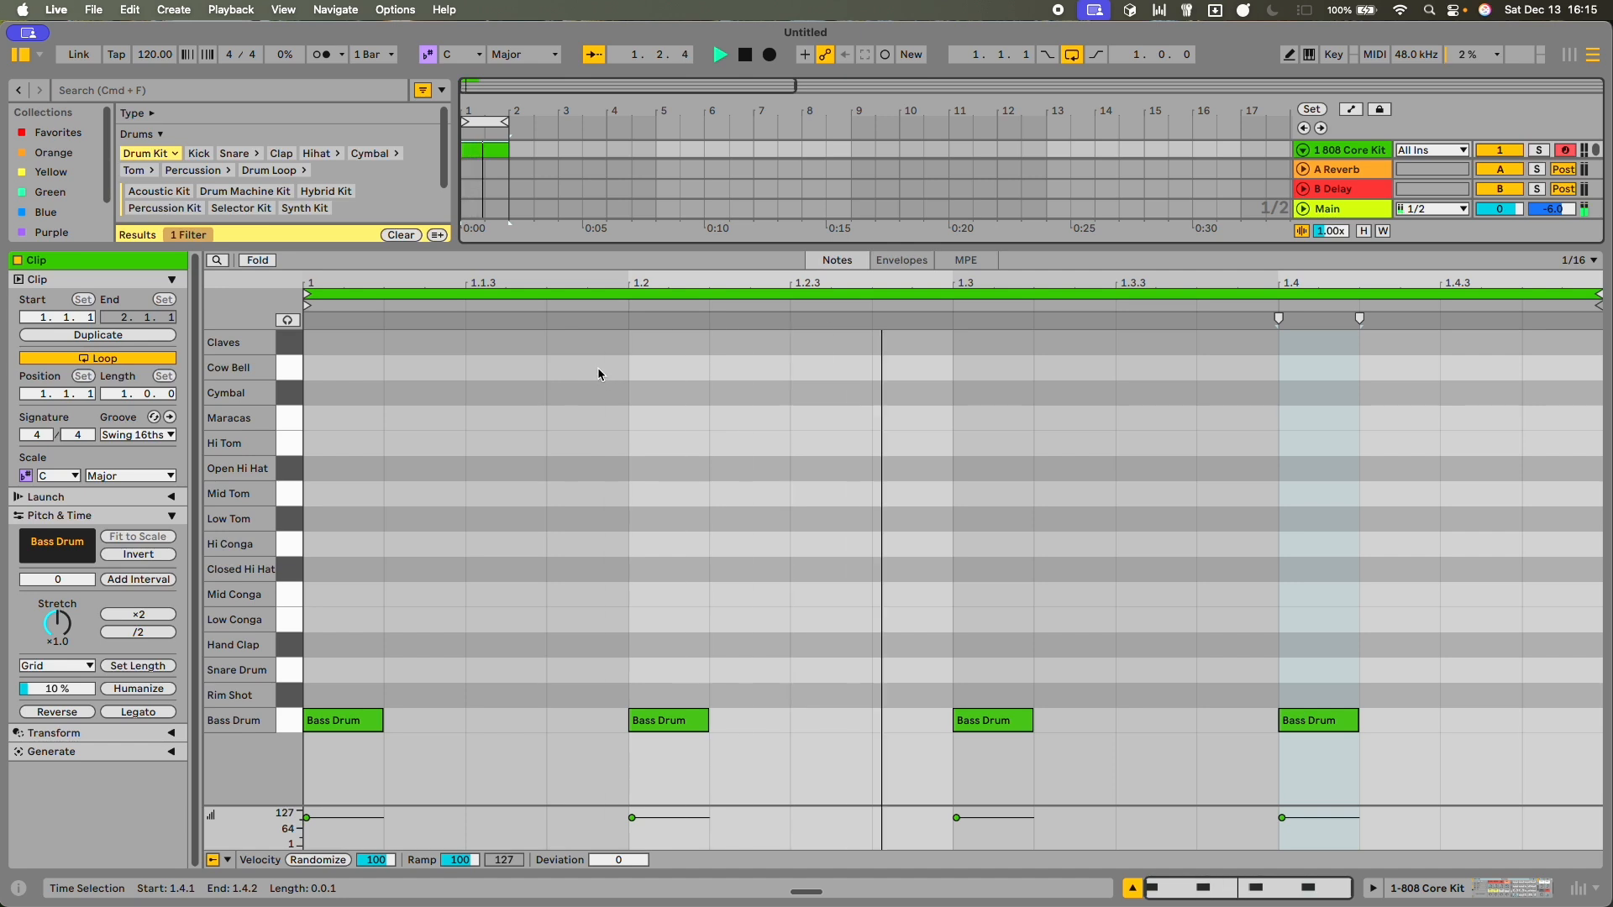
# - Try a Cow Bell note and a Cymbal note in turn at 1.1.3, removing each one
pyautogui.doubleClick(540, 367)
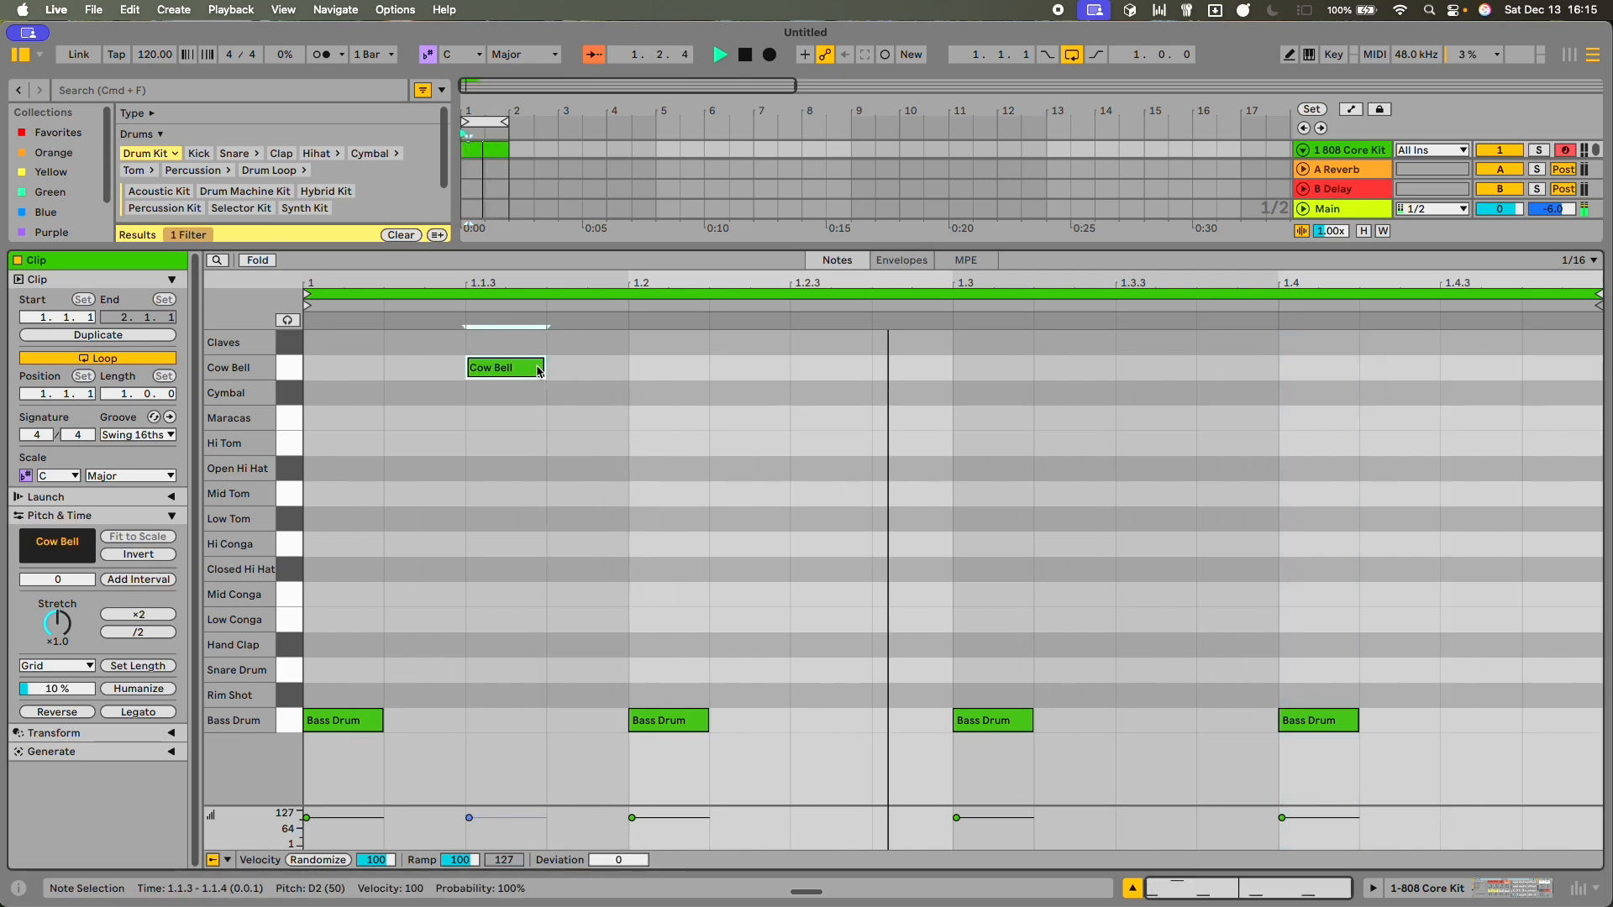
pyautogui.doubleClick(539, 370)
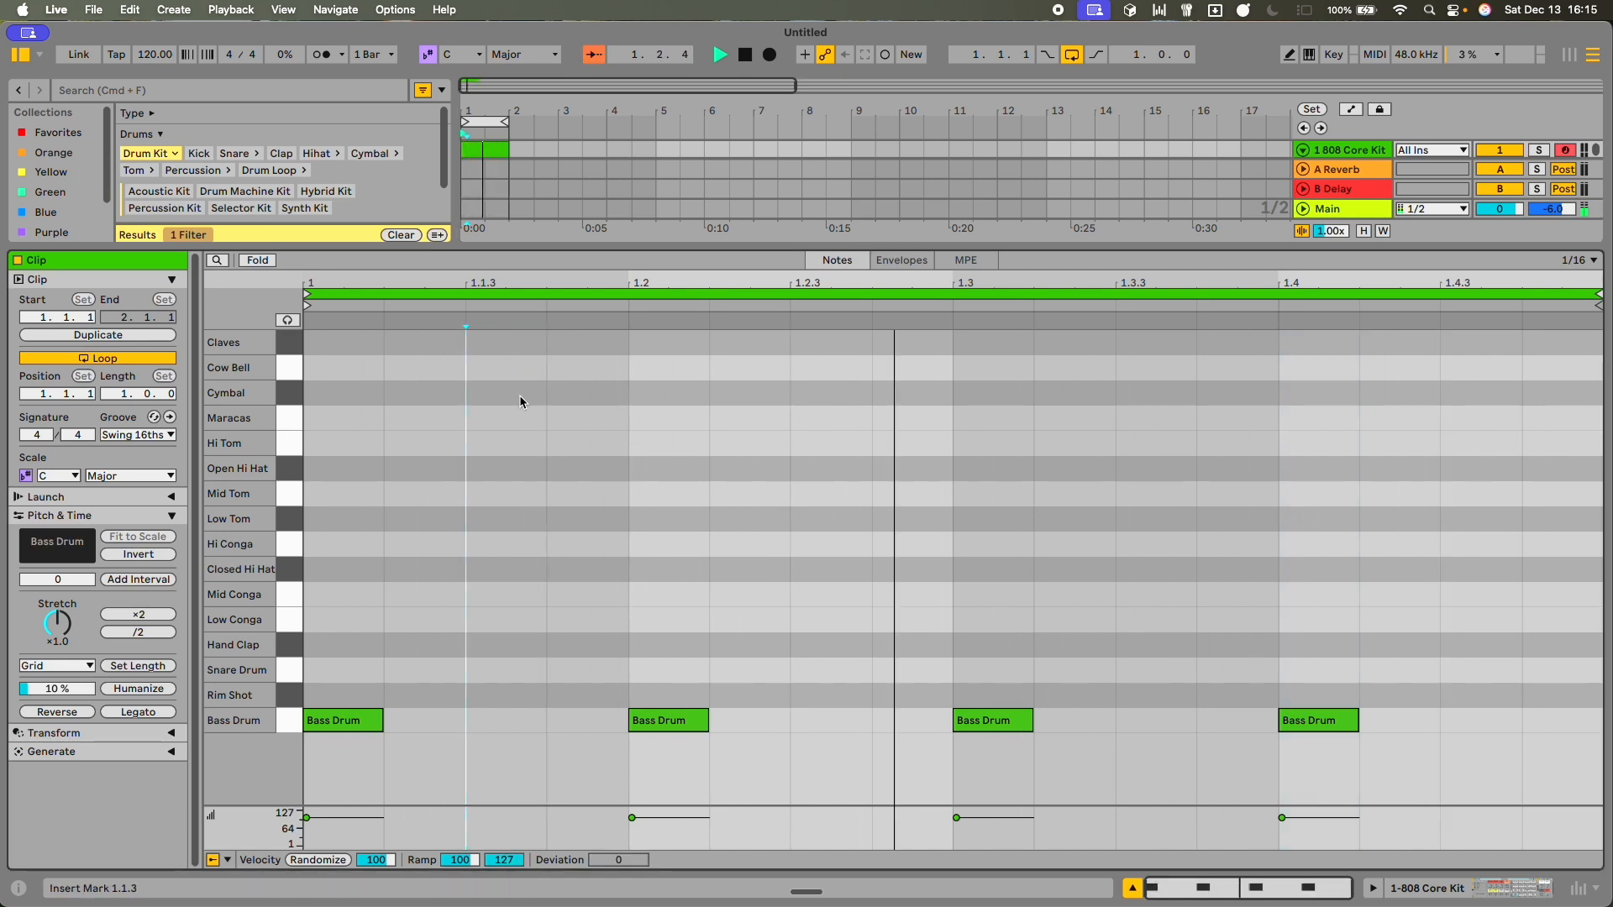
pyautogui.doubleClick(519, 395)
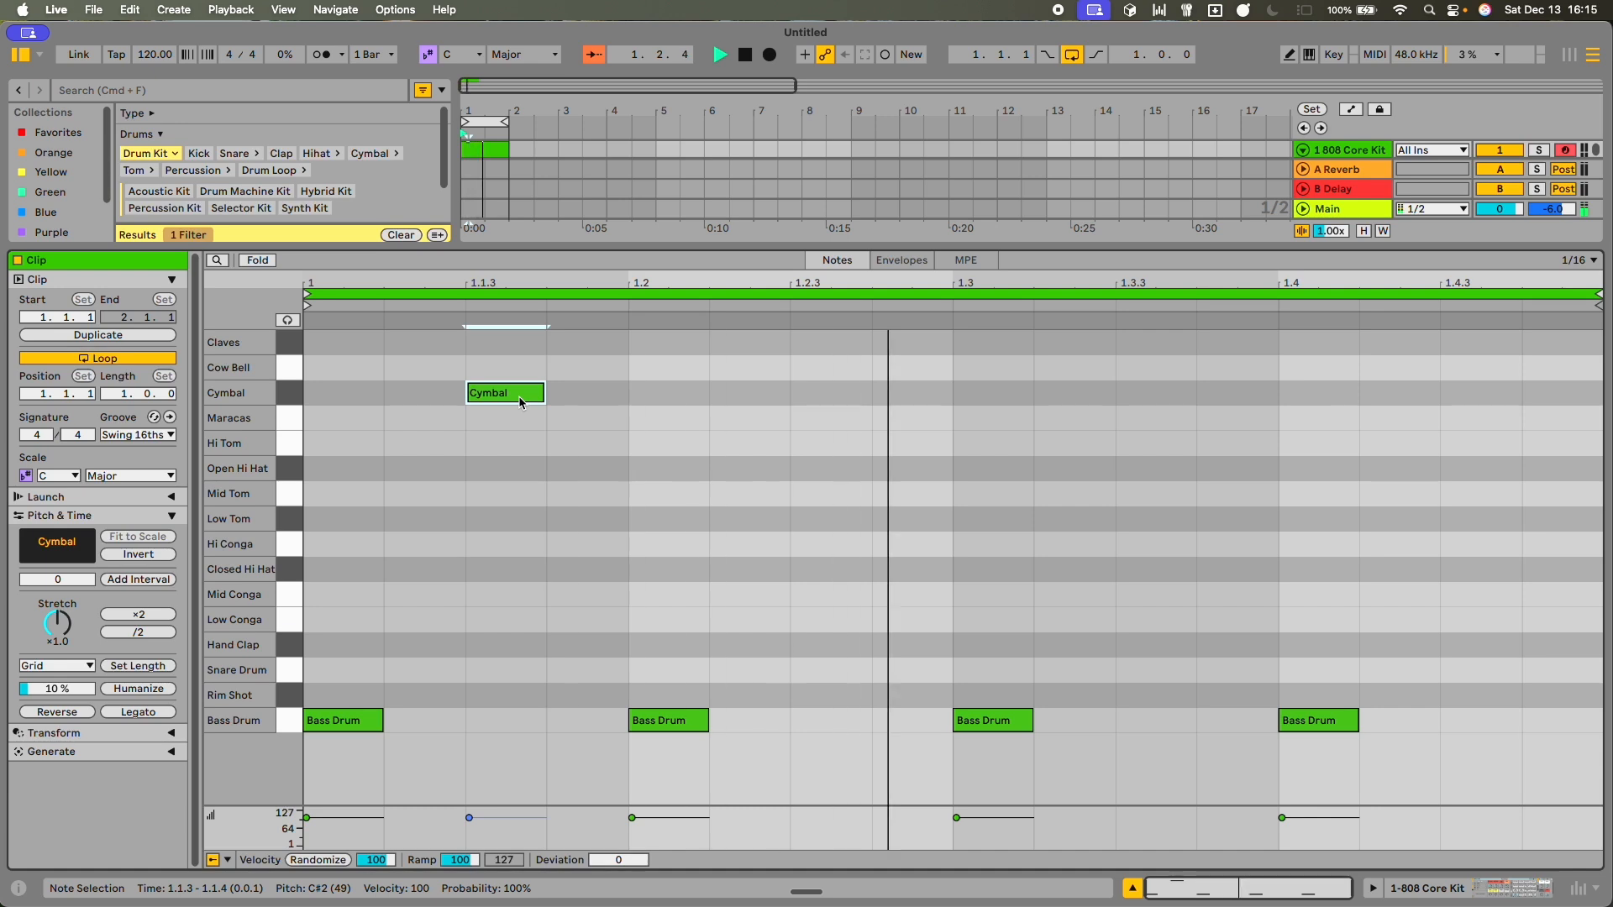
pyautogui.doubleClick(522, 395)
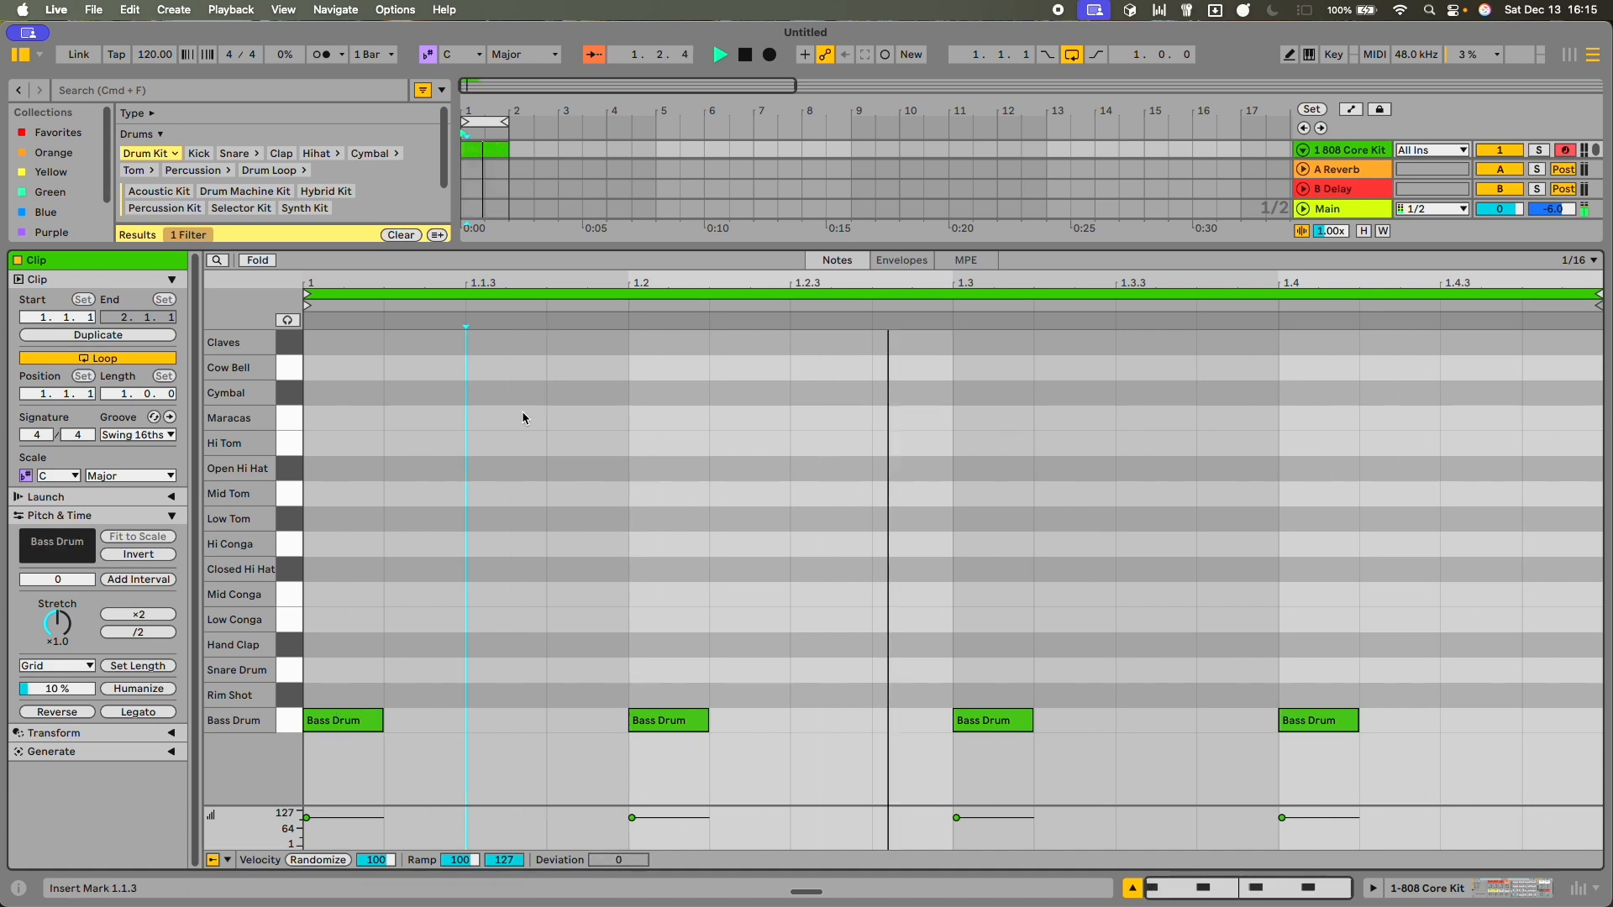
# - Try Open Hi Hat notes at 1.1.3 and 1.2.3, and delete both
pyautogui.doubleClick(531, 468)
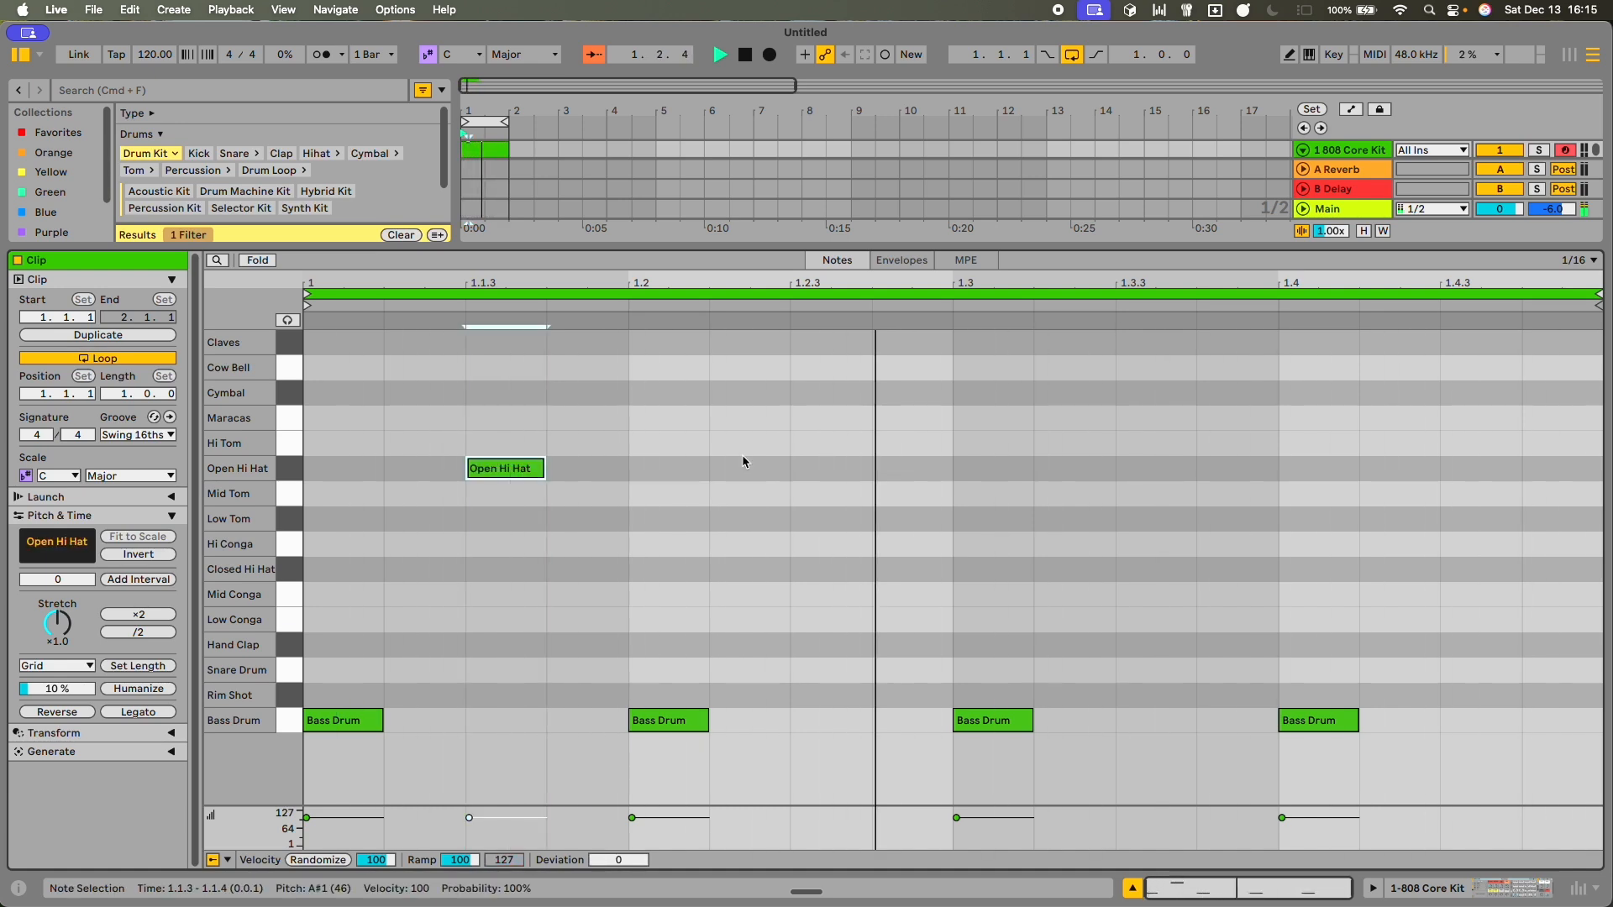
pyautogui.doubleClick(877, 470)
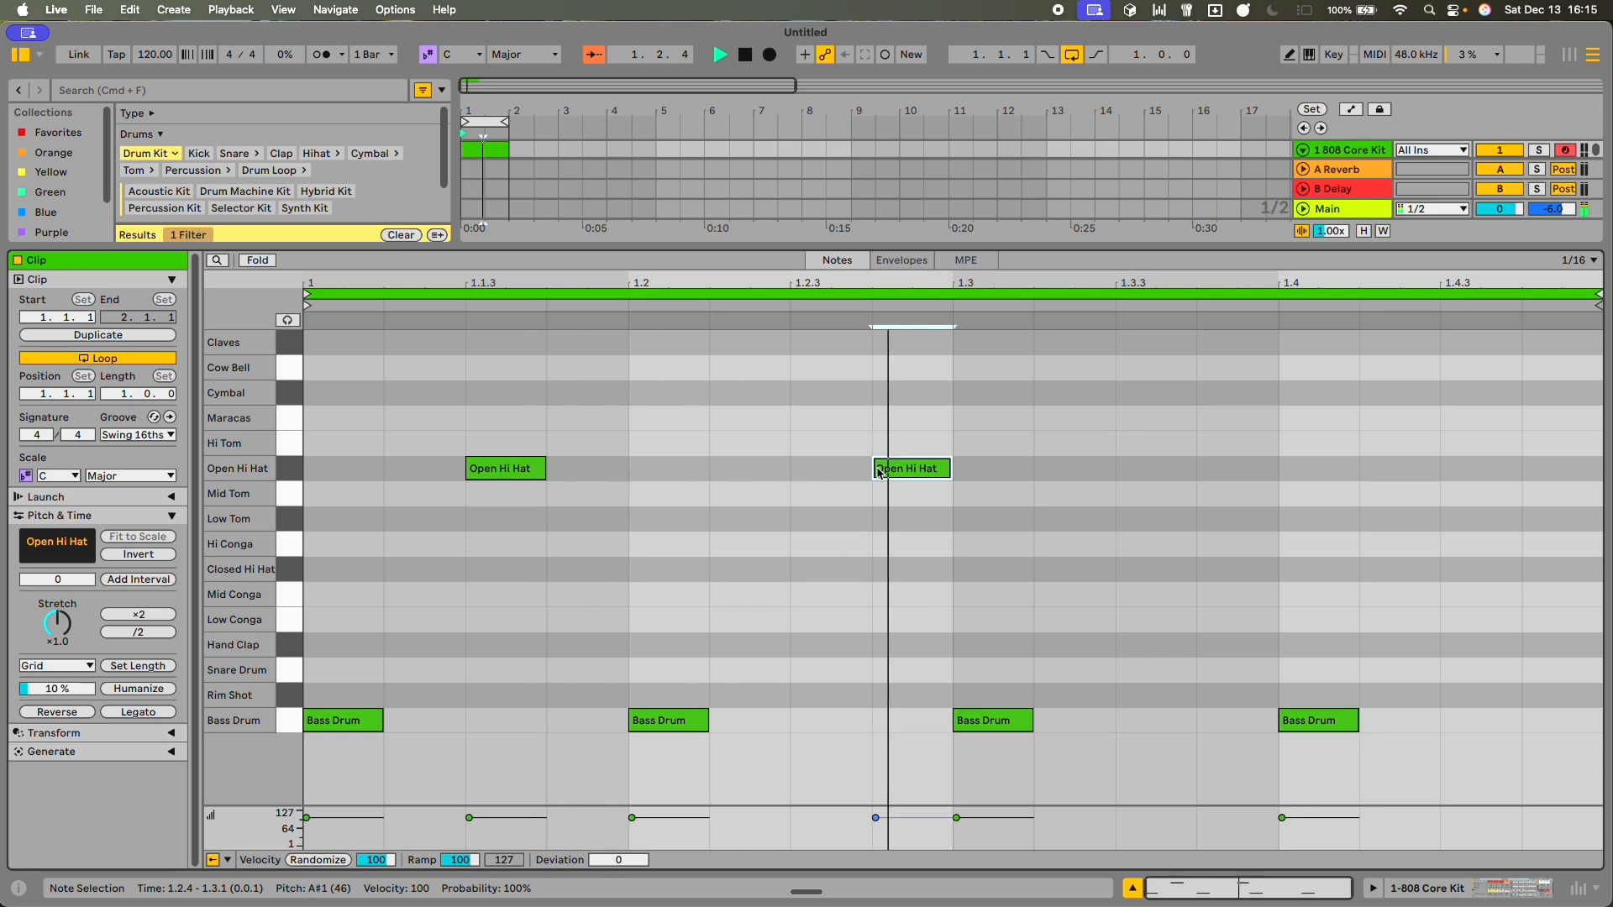
pyautogui.click(846, 479)
pyautogui.moveTo(878, 471); pyautogui.dragTo(843, 471)
pyautogui.click(905, 479)
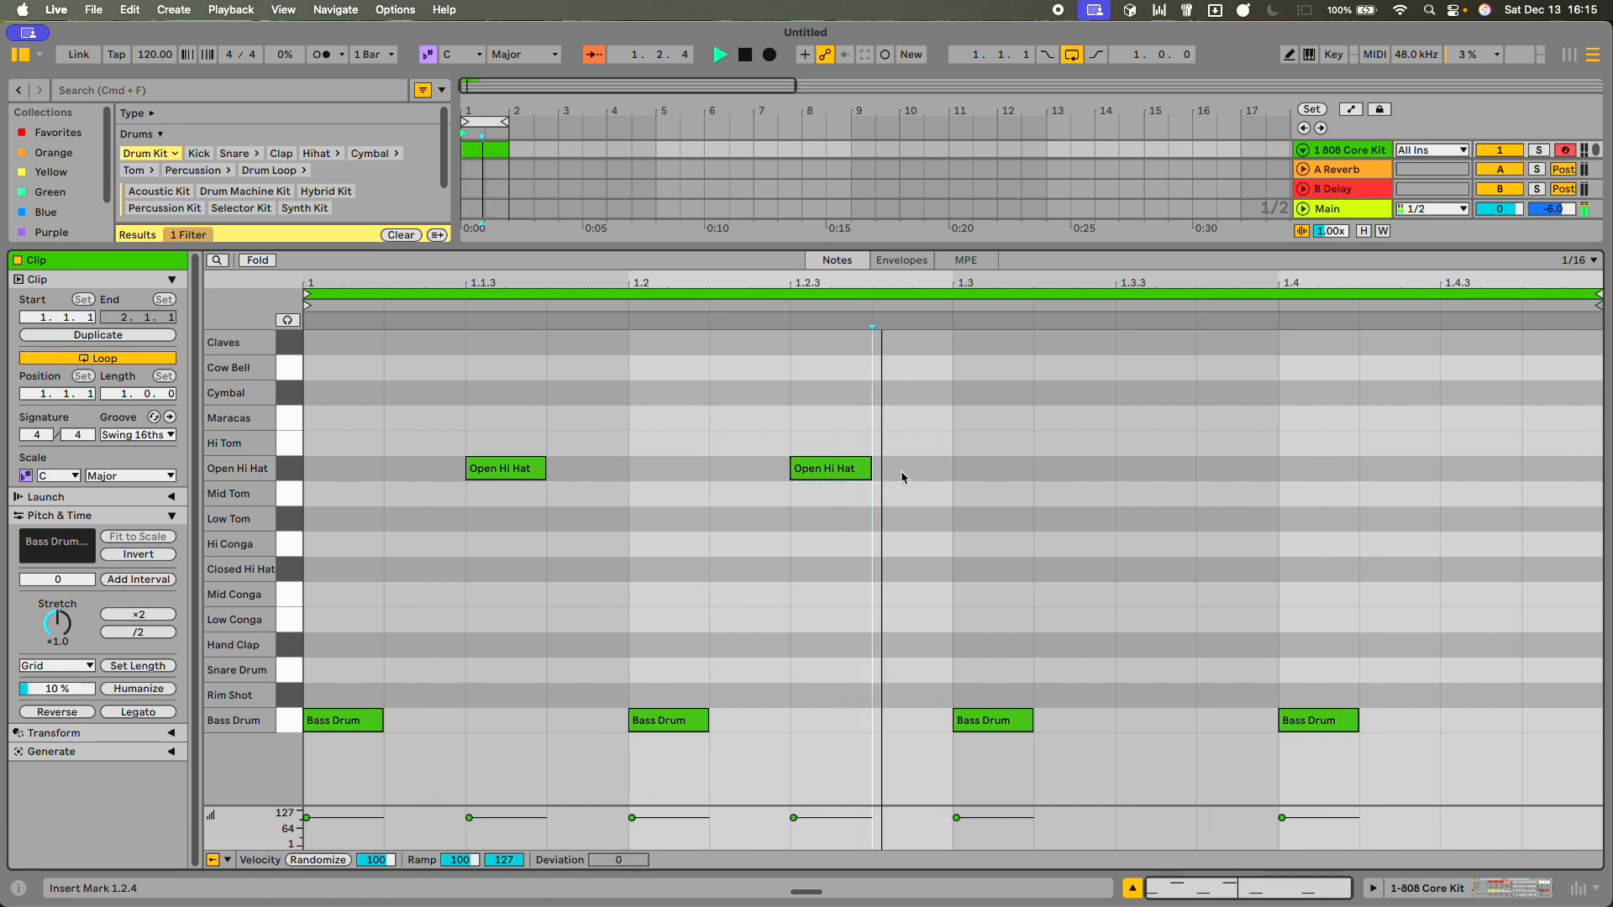
pyautogui.click(828, 468)
pyautogui.press('Delete')
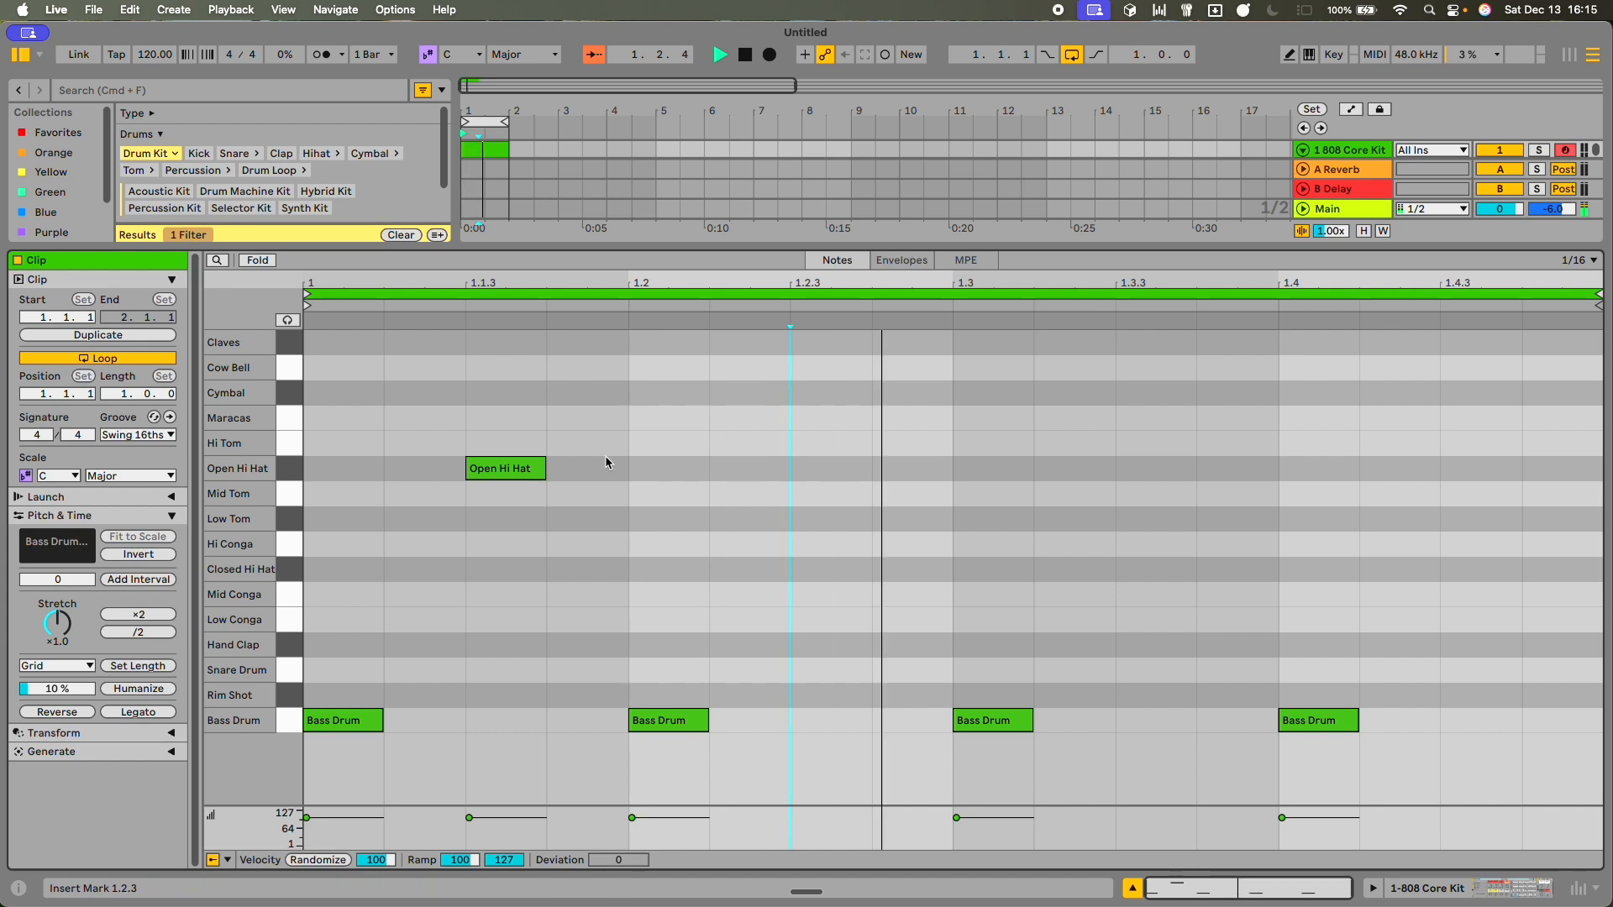
pyautogui.click(509, 470)
pyautogui.press('Delete')
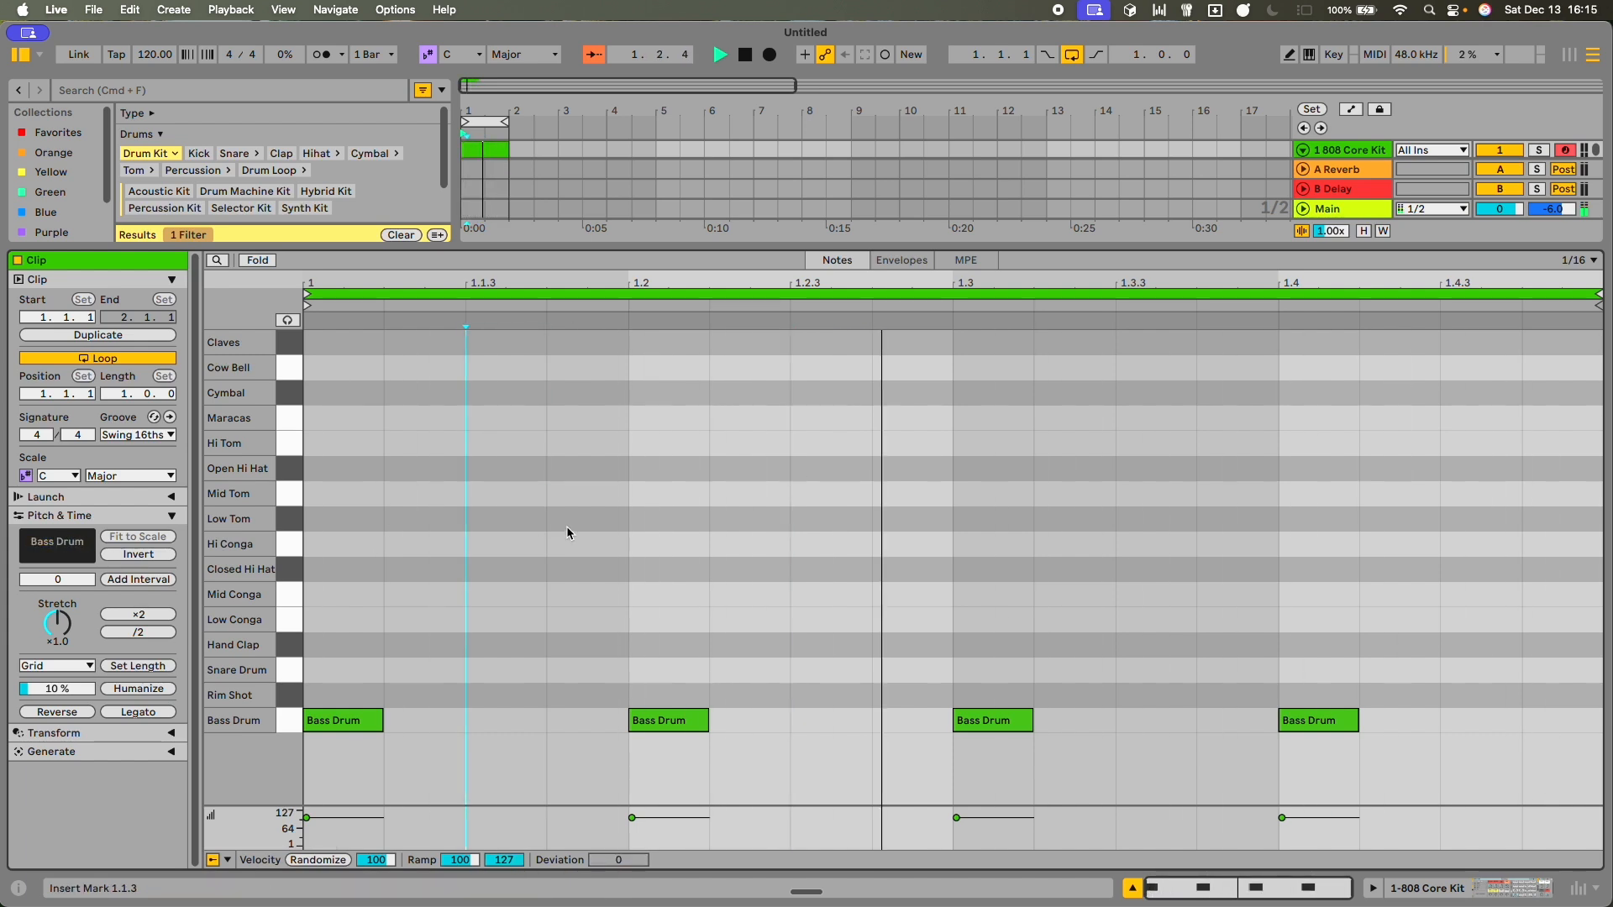
# - Add Low Tom notes at 1.1.3, 1.2.3, 1.3.3 and 1.4.2, and Hi Conga notes at 1.2.3 and 1.3.3
pyautogui.doubleClick(518, 522)
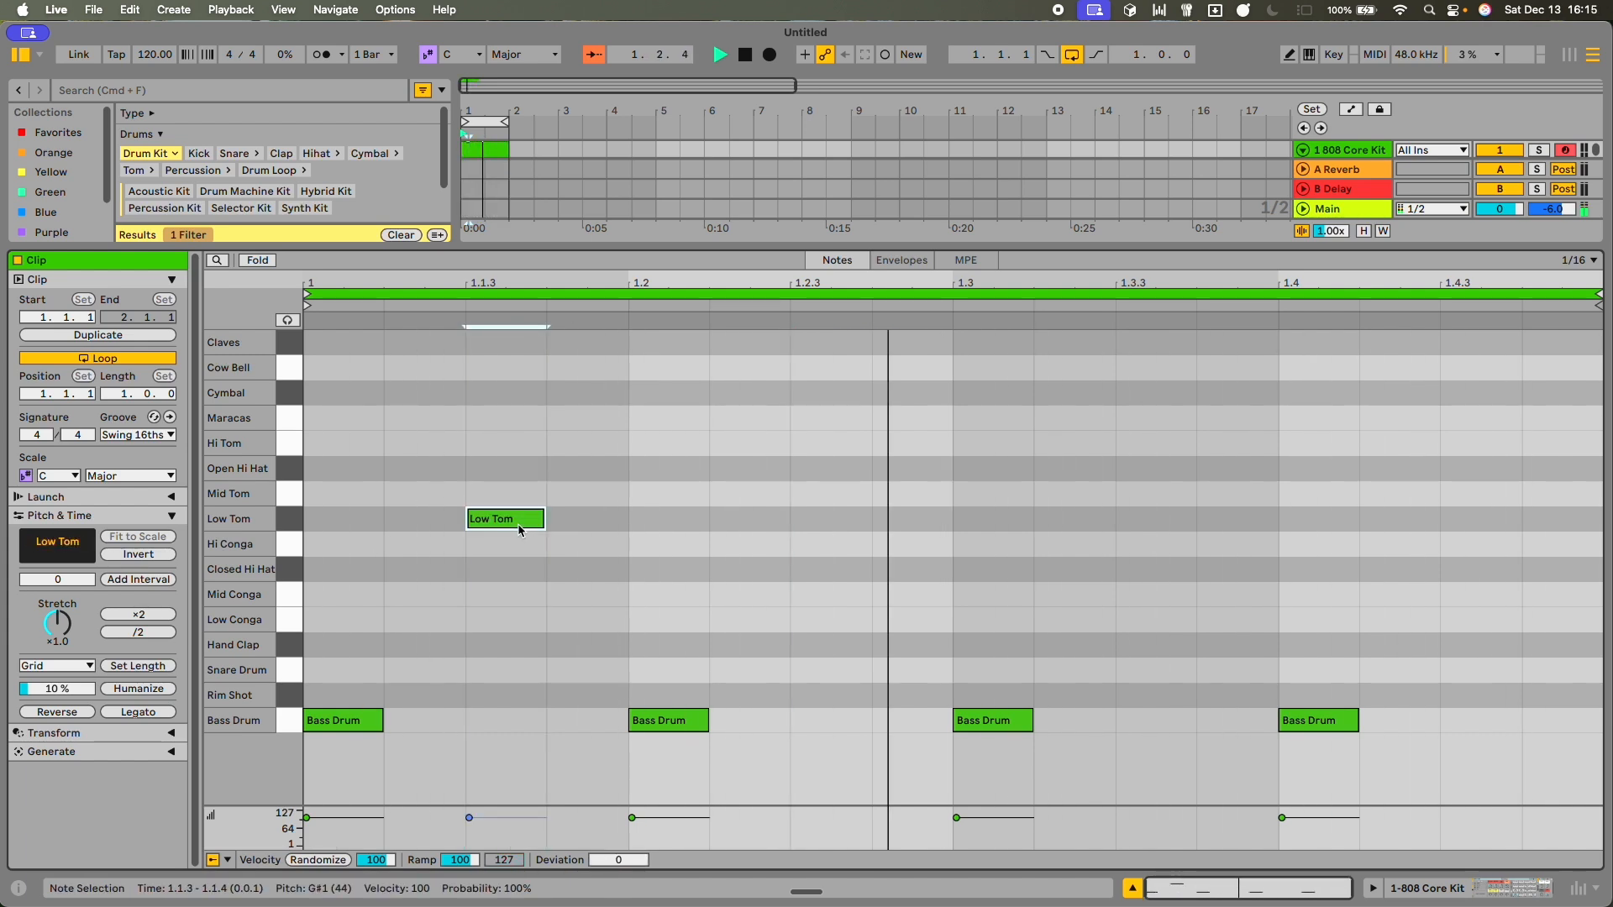
pyautogui.doubleClick(840, 522)
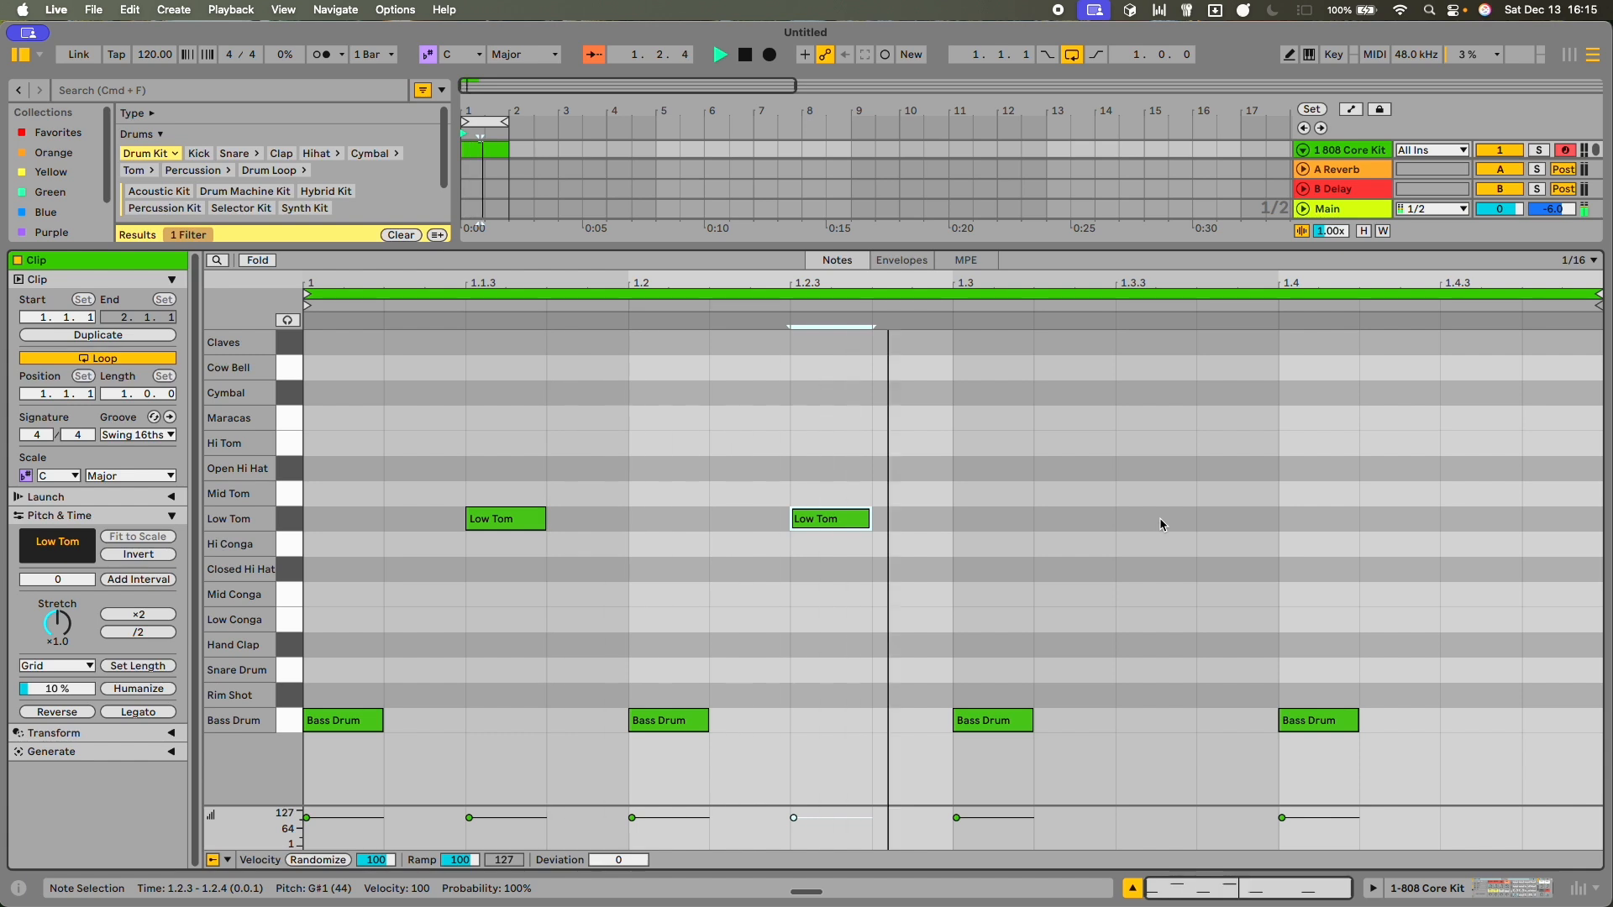
pyautogui.doubleClick(1161, 524)
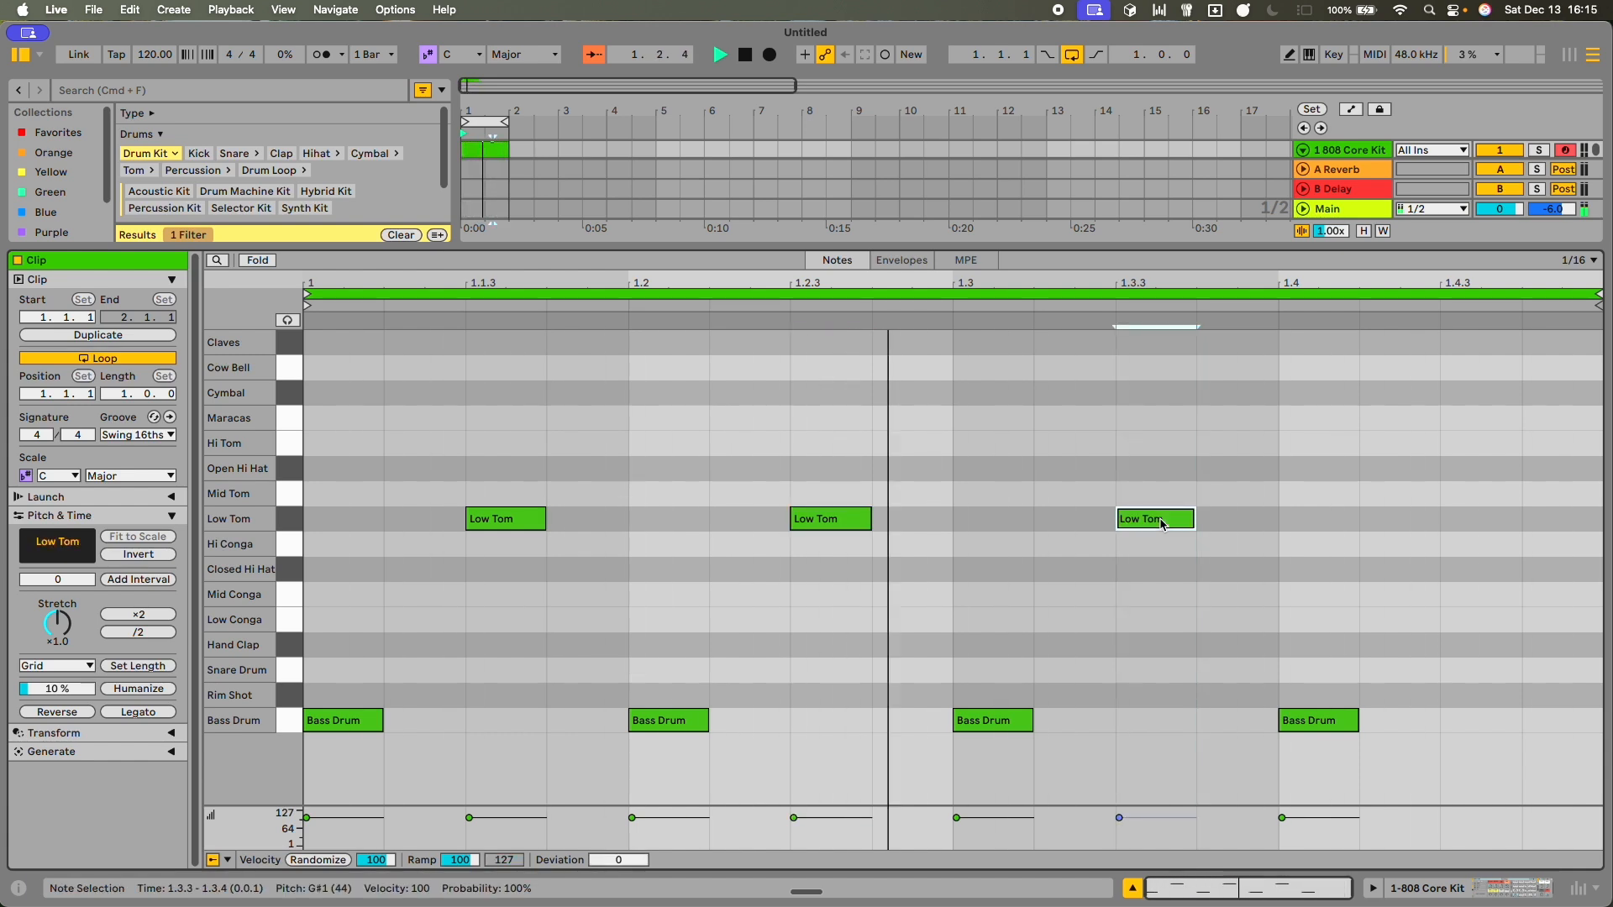
pyautogui.doubleClick(1380, 522)
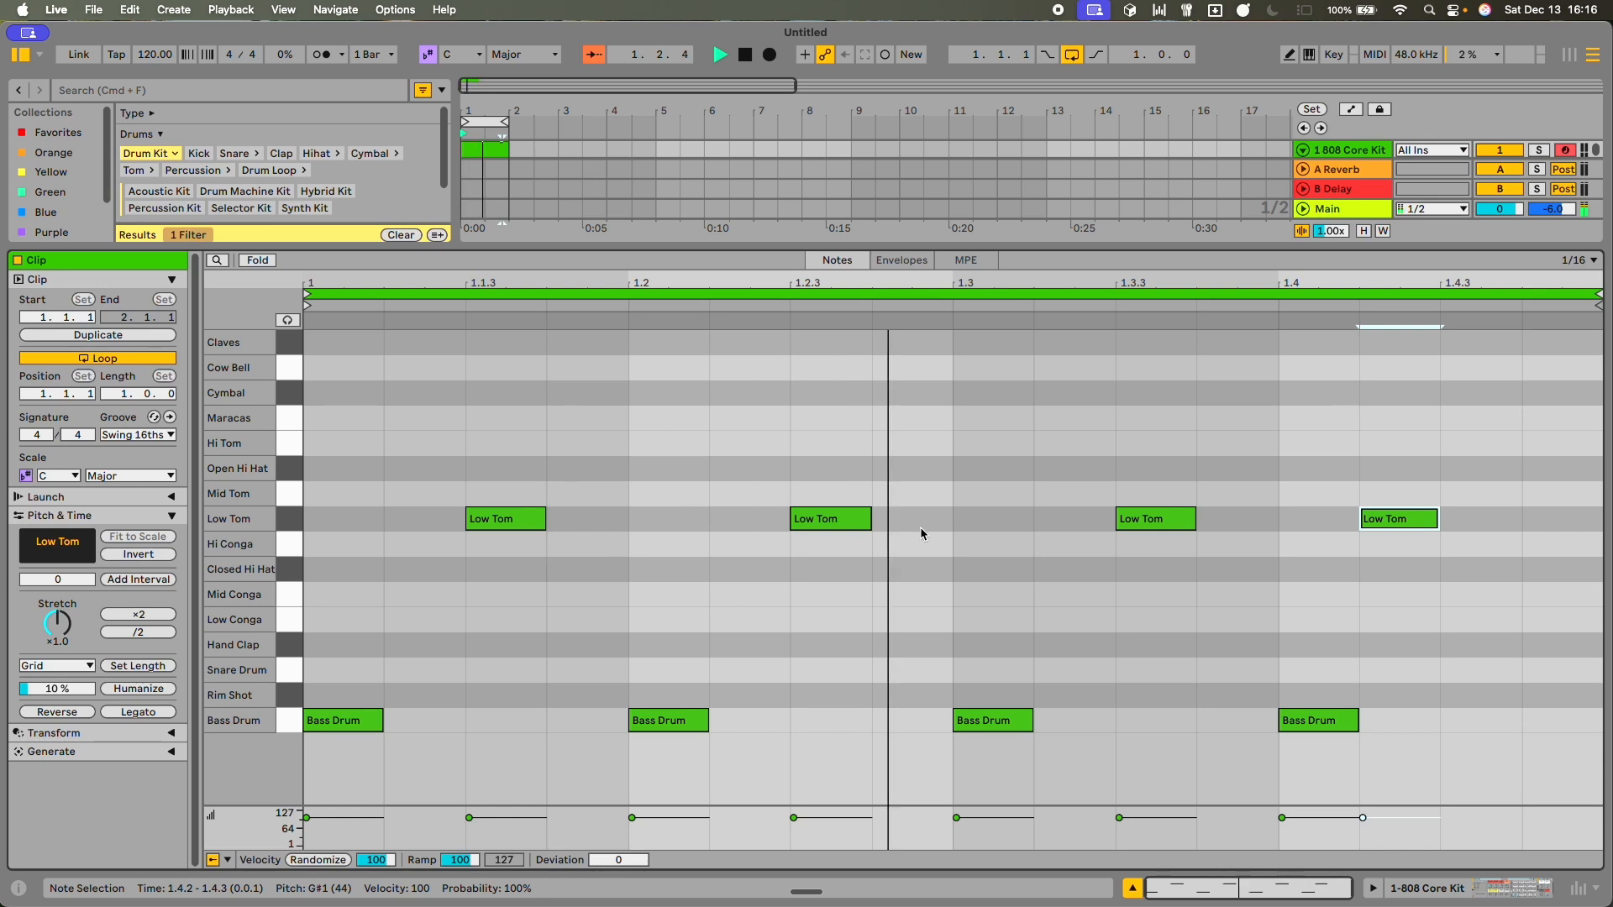
pyautogui.doubleClick(844, 546)
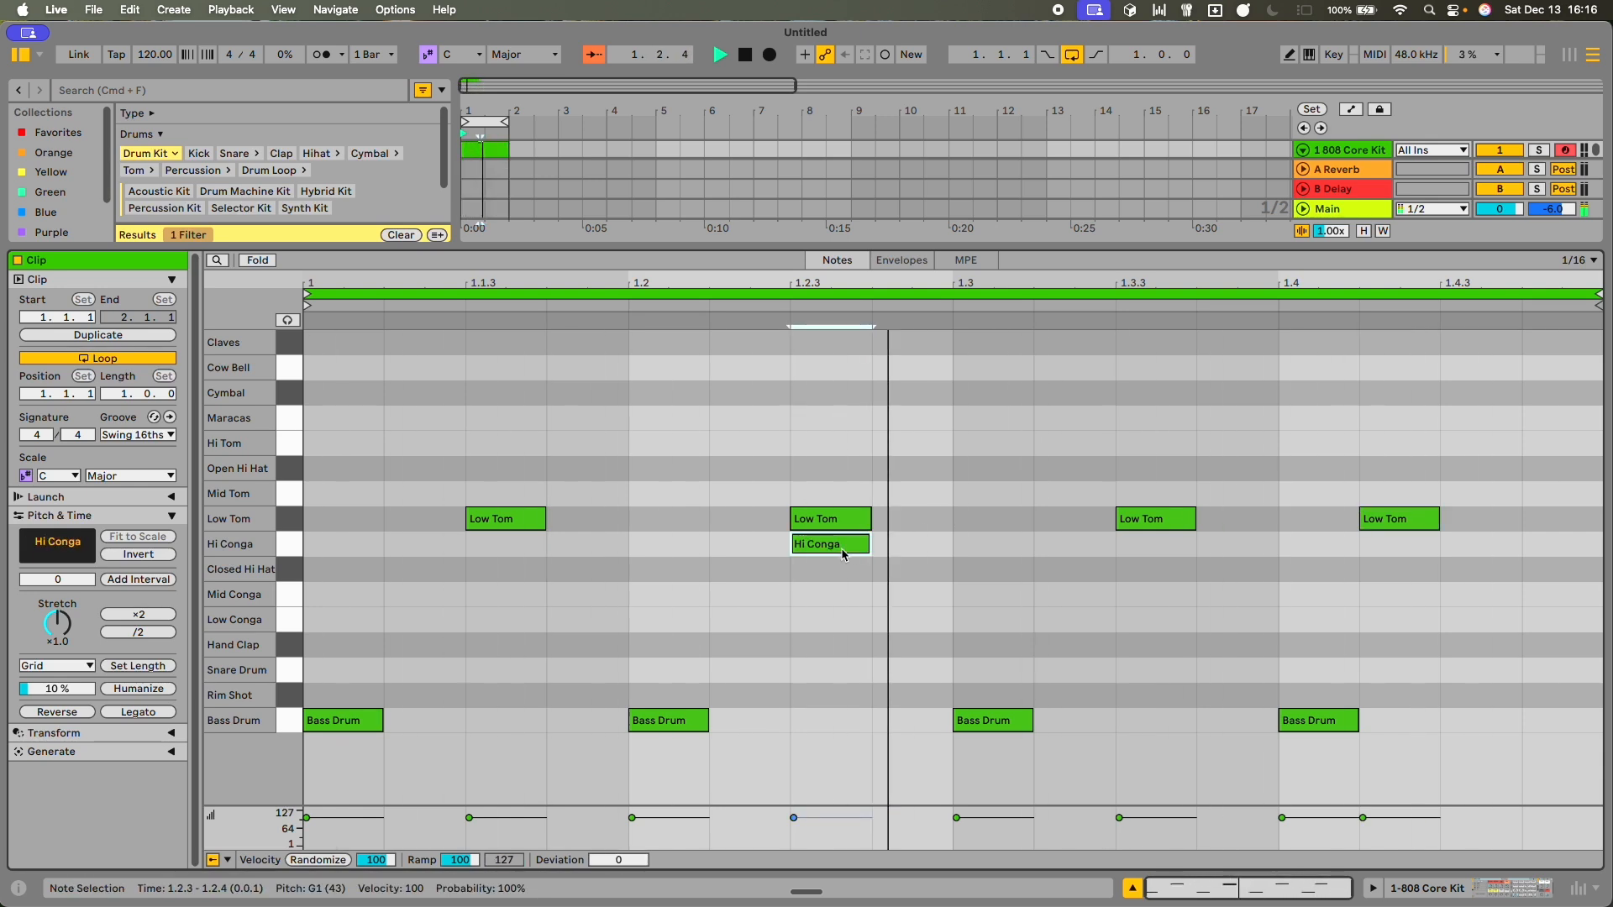
pyautogui.doubleClick(1133, 544)
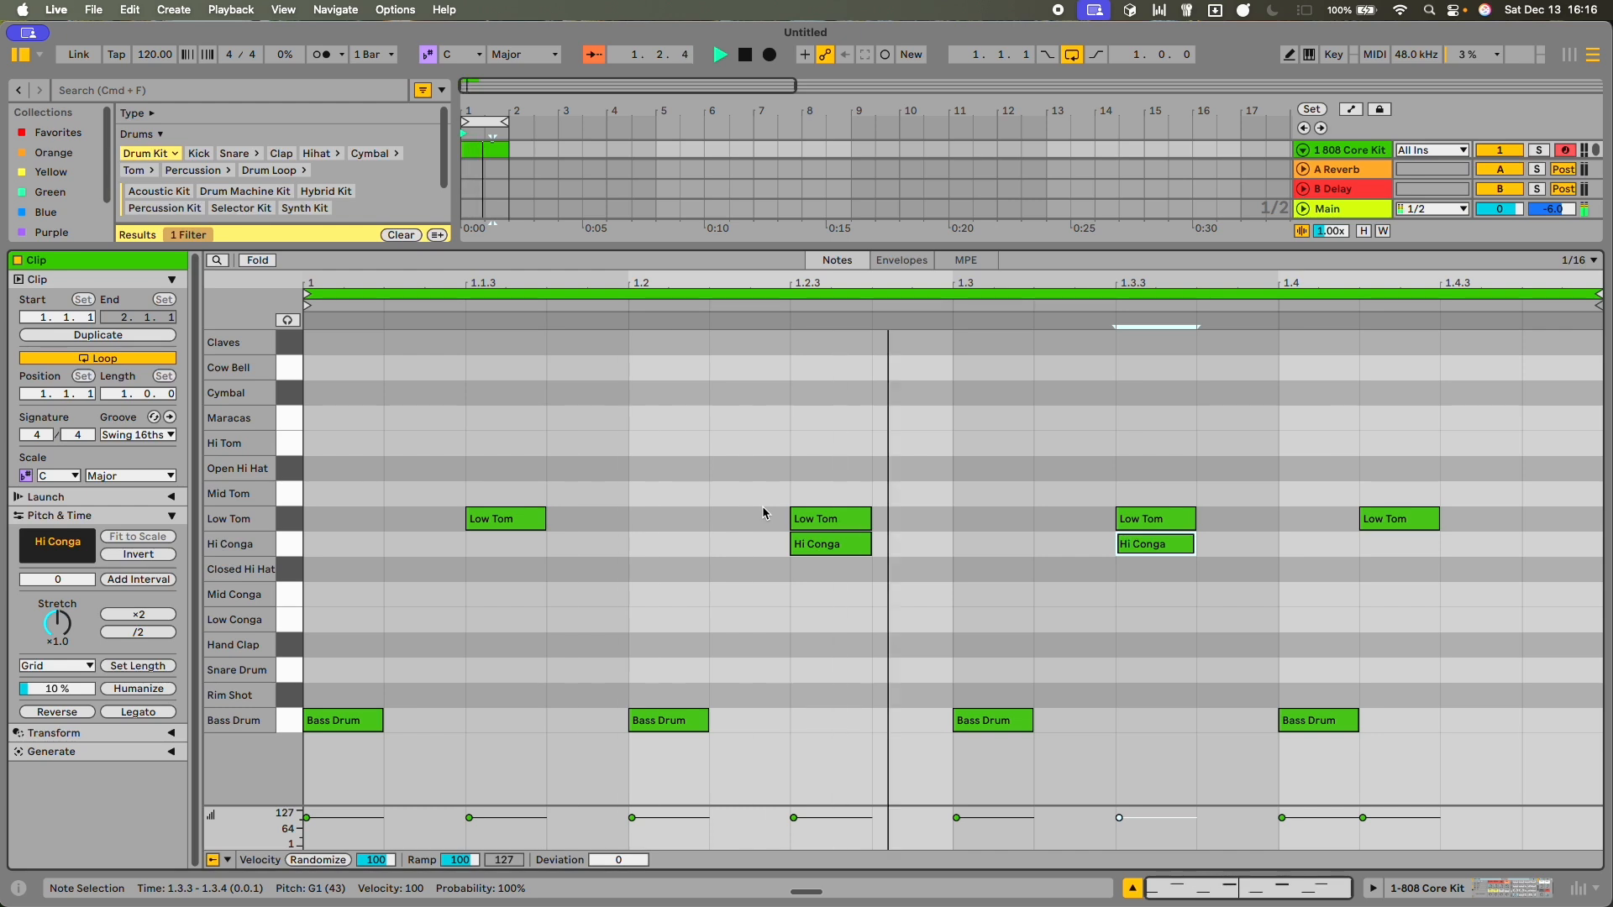
# - Add Claves notes at 1.1.4, 1.2.4 and 1.3.4, and Mid Conga notes at 1.2.2 and 1.3.2
pyautogui.doubleClick(588, 347)
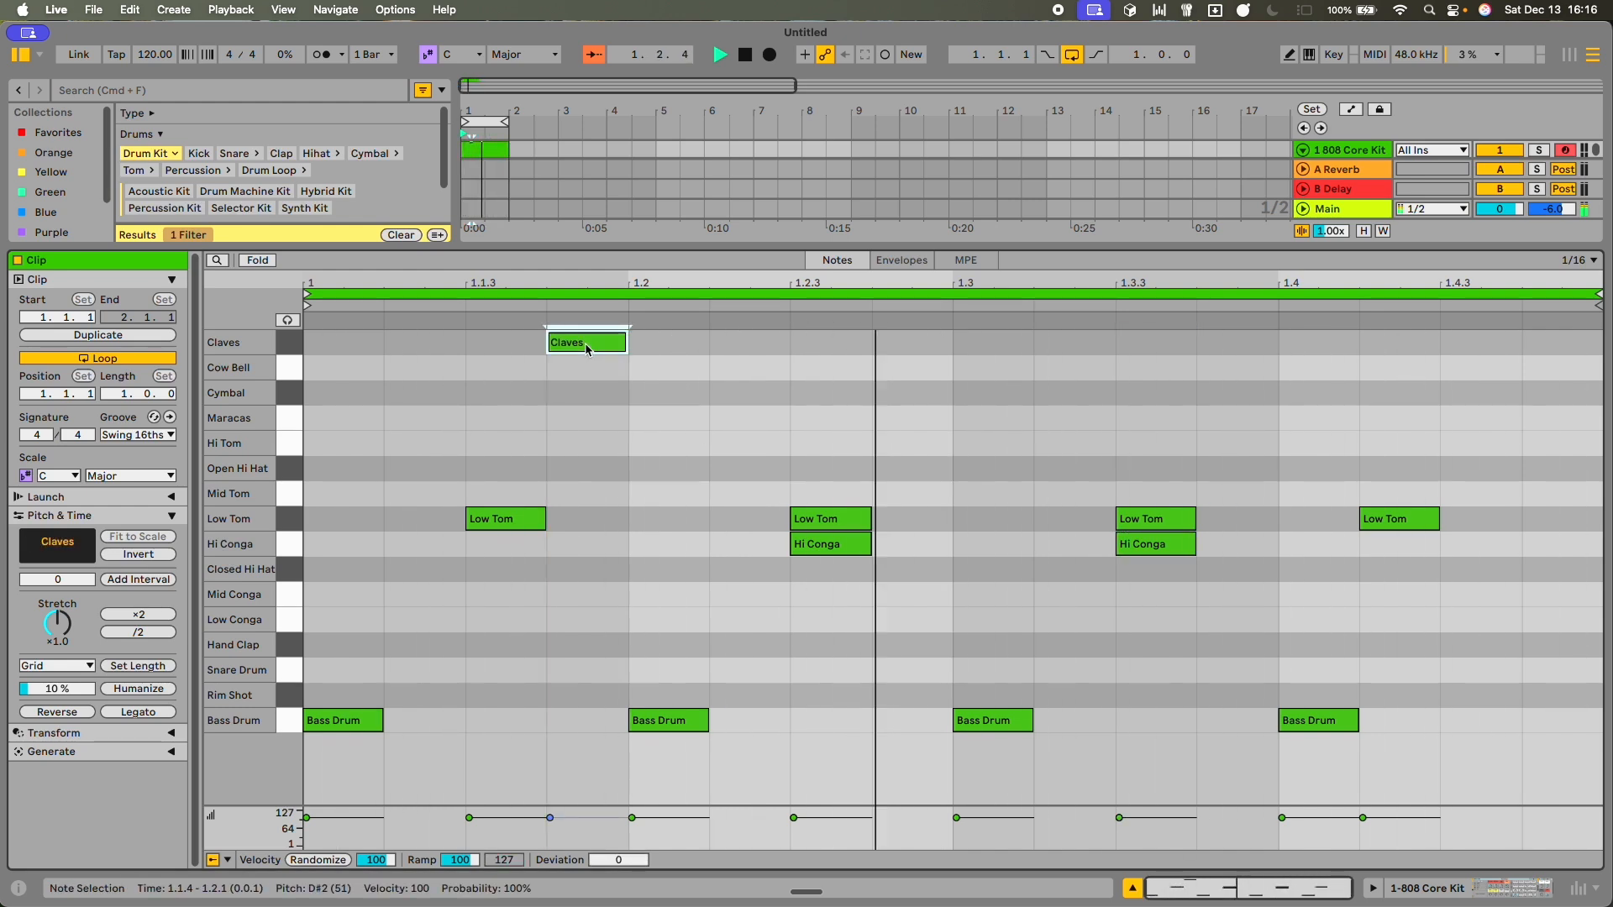
pyautogui.doubleClick(905, 346)
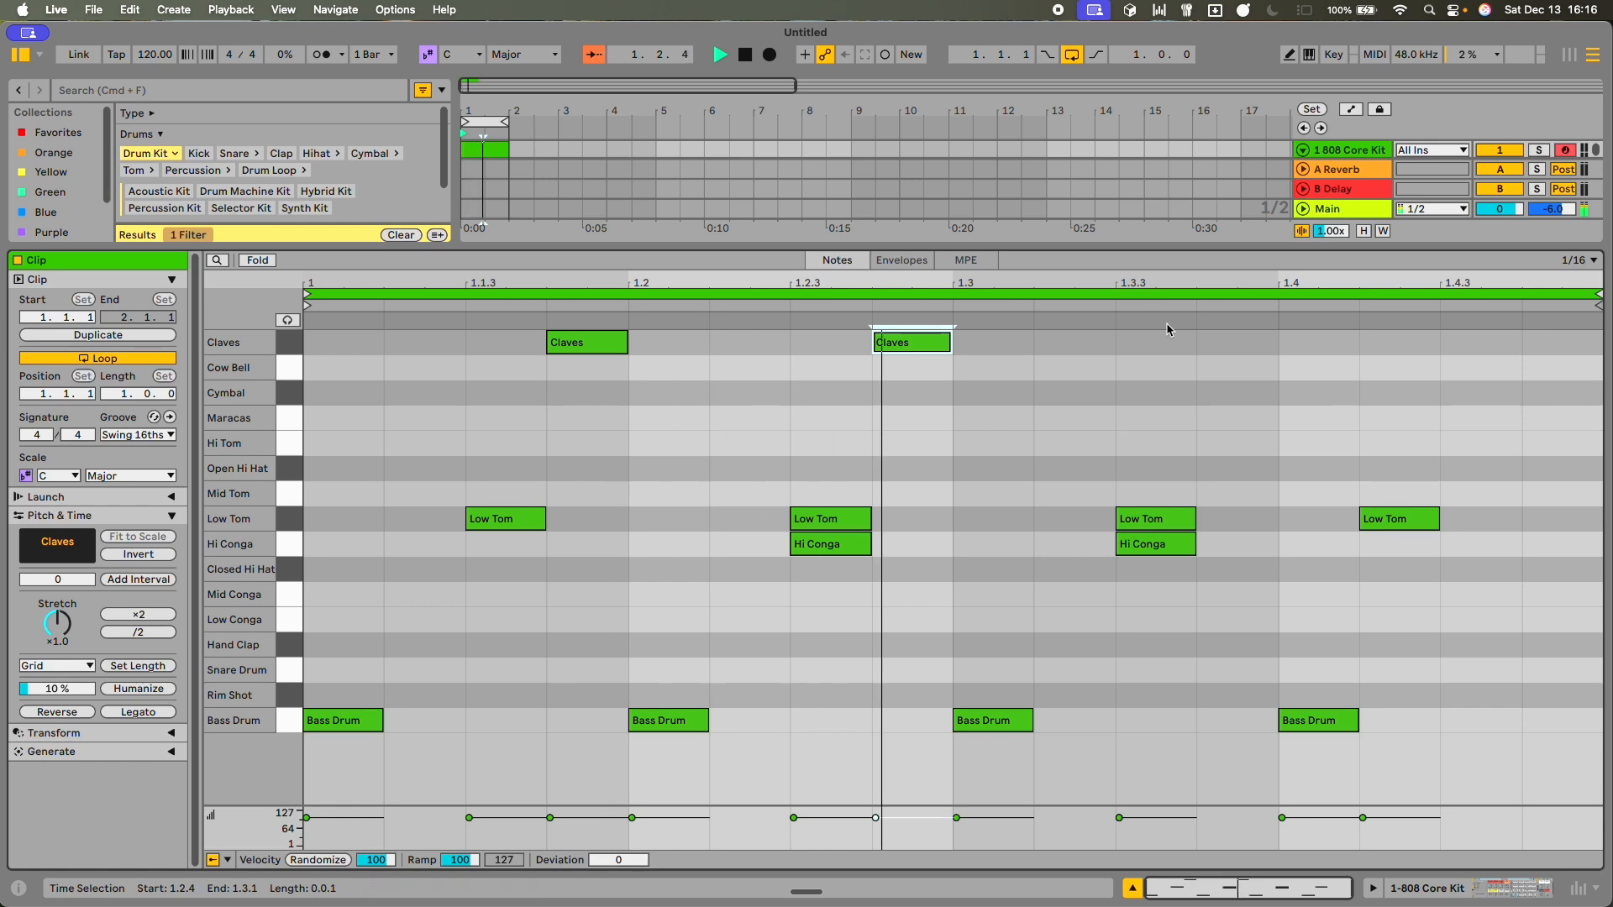
pyautogui.doubleClick(1225, 346)
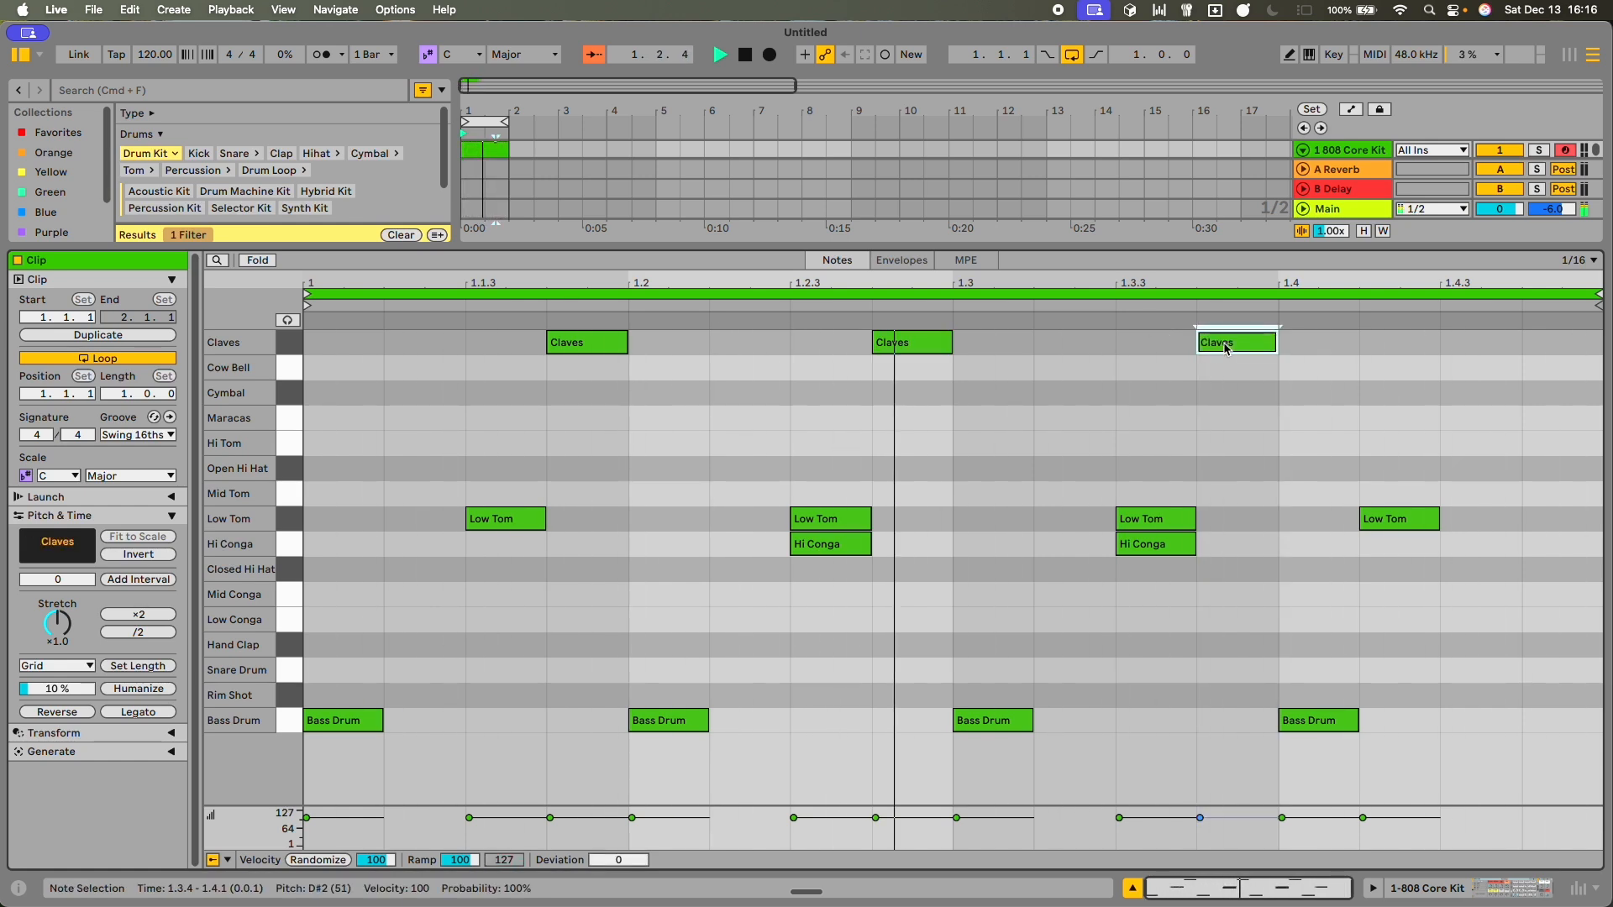
pyautogui.doubleClick(758, 600)
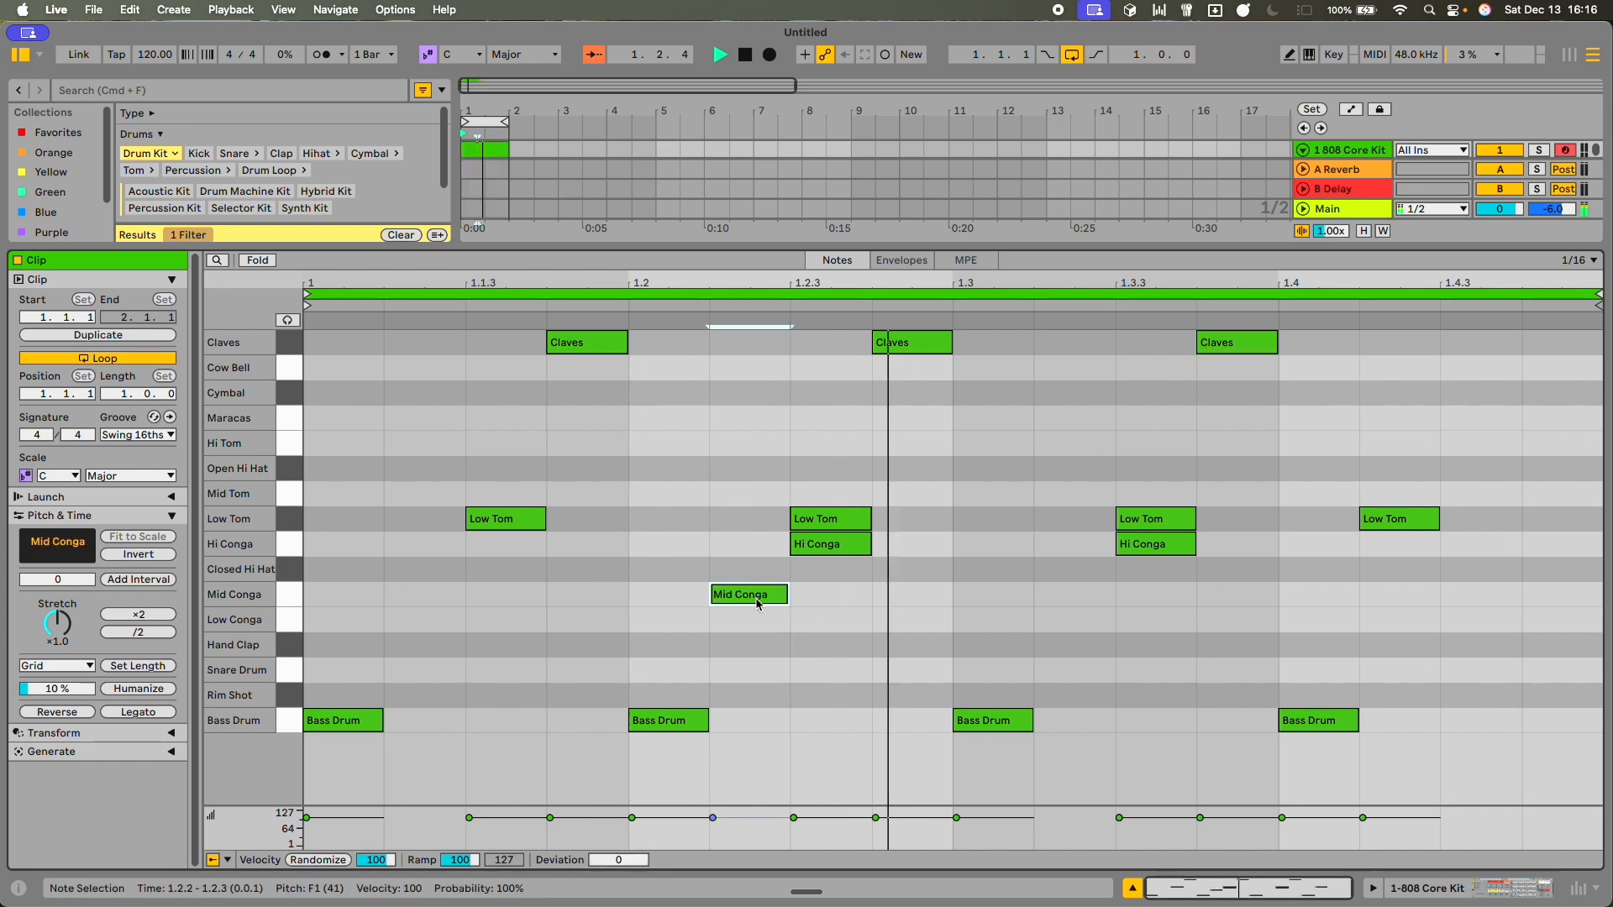
pyautogui.doubleClick(1071, 598)
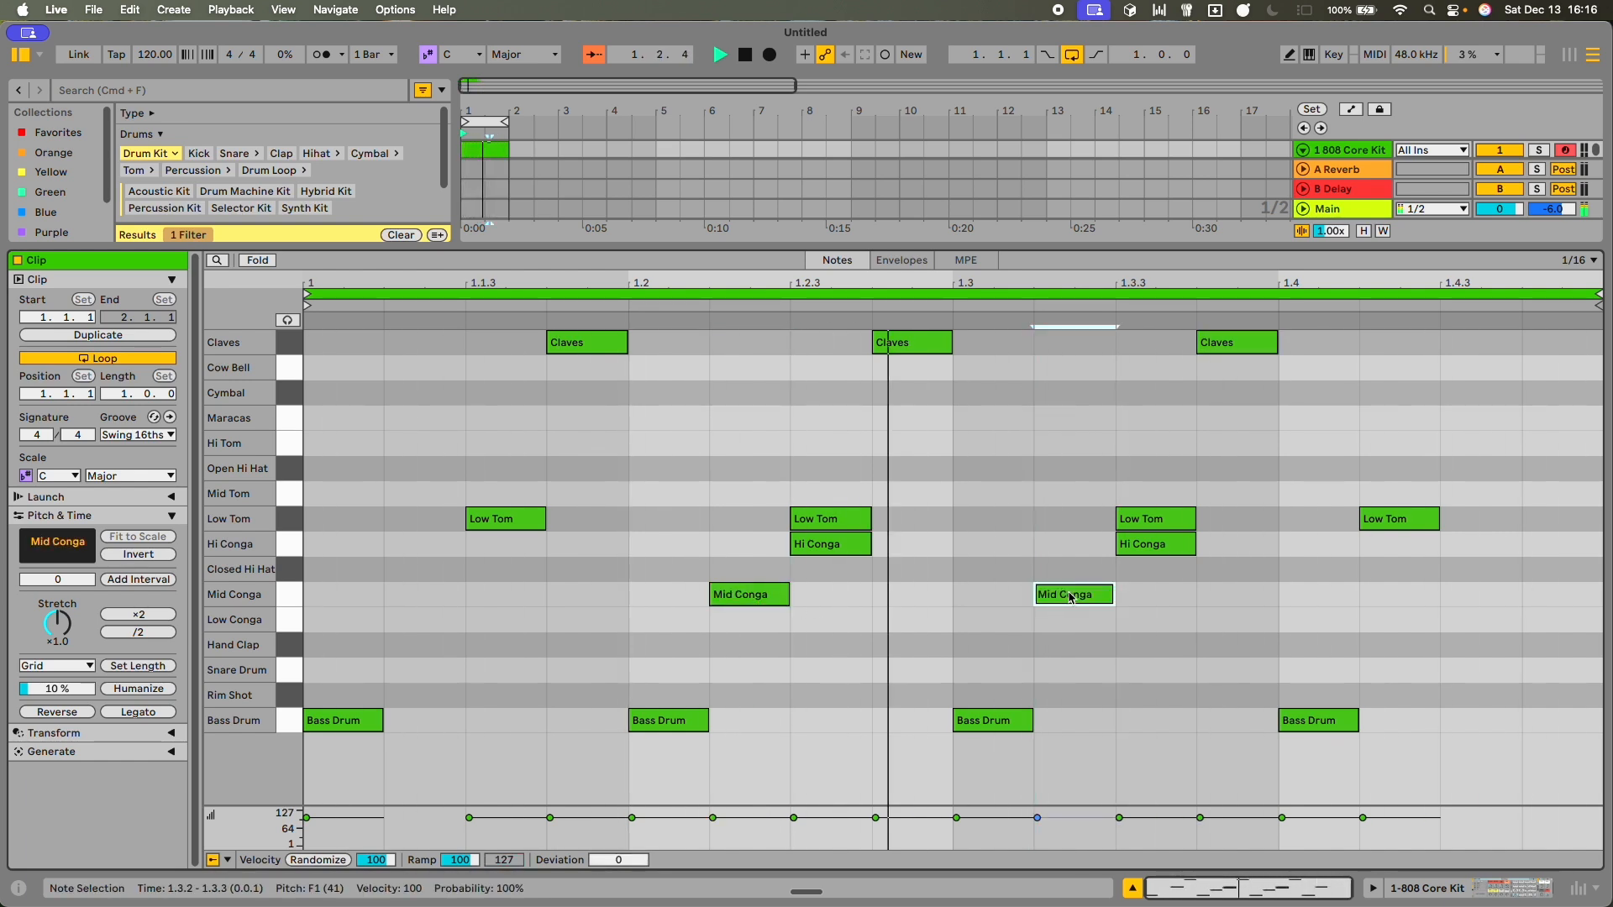
# - Add Snare Drum notes at 1.1.3, 1.2.3, 1.3.3 and 1.4.3
pyautogui.click(535, 675)
pyautogui.doubleClick(535, 675)
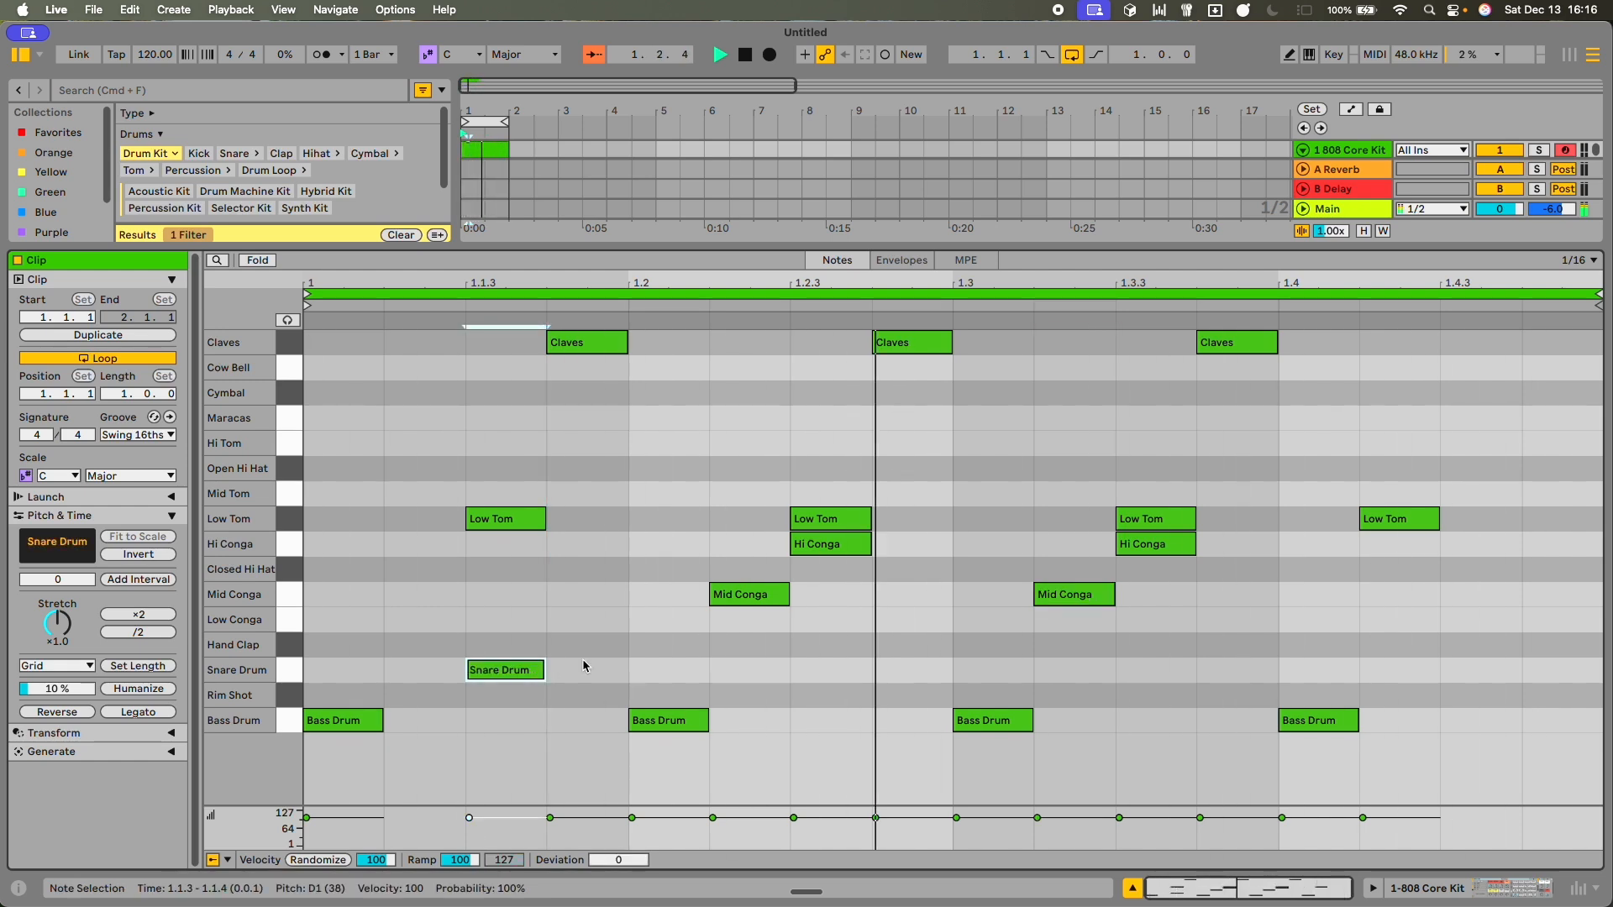
pyautogui.click(899, 674)
pyautogui.doubleClick(899, 674)
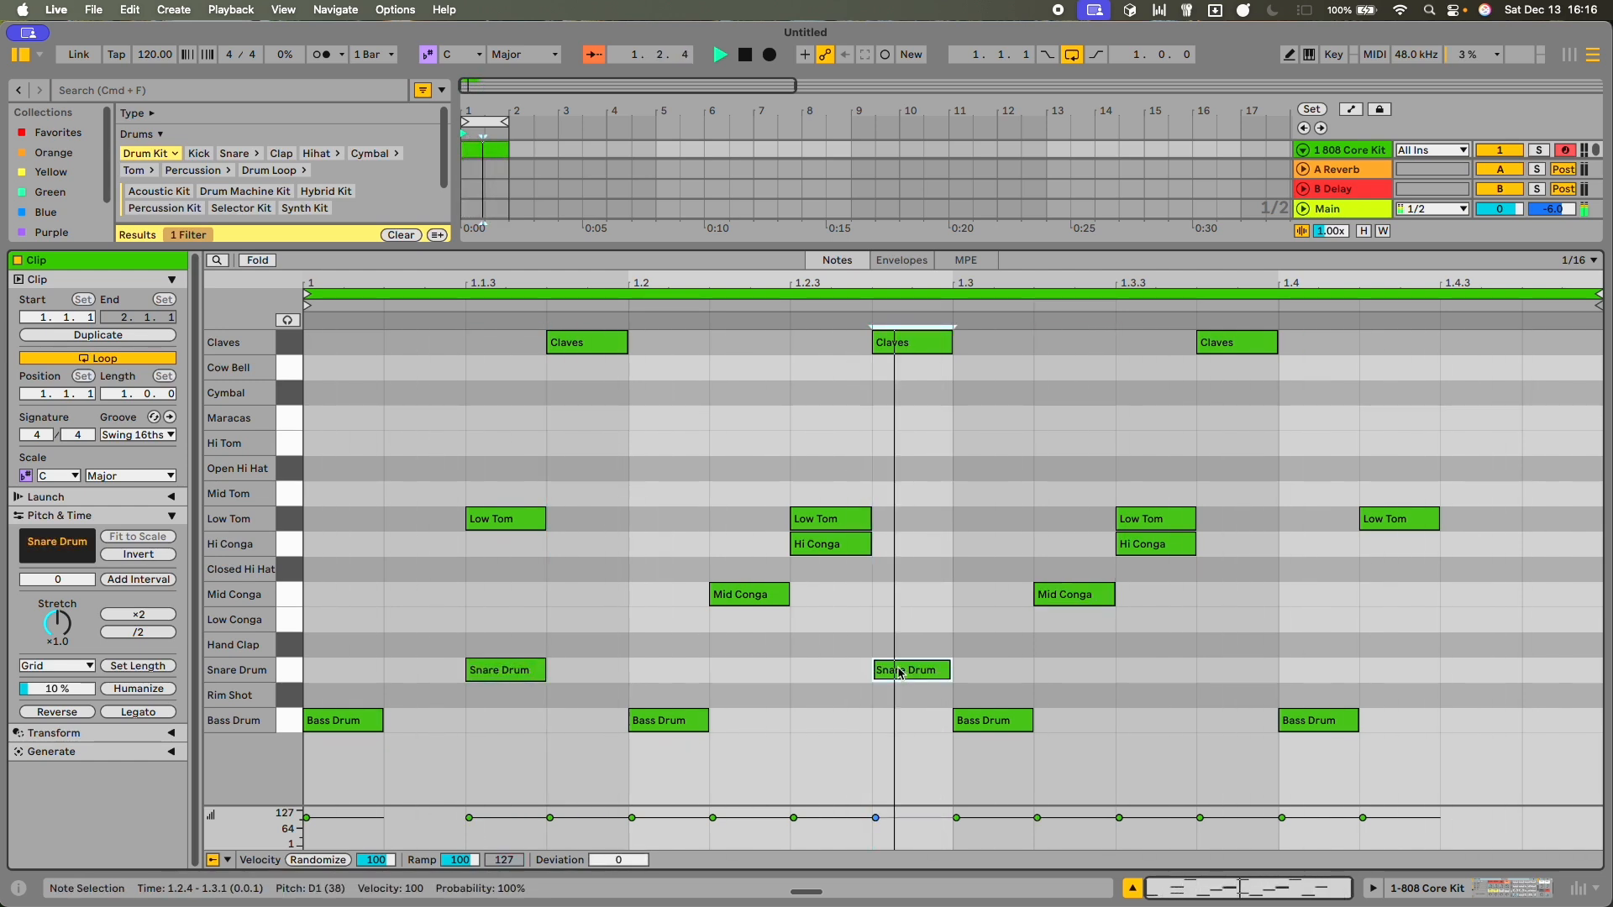
pyautogui.moveTo(910, 673); pyautogui.dragTo(828, 673)
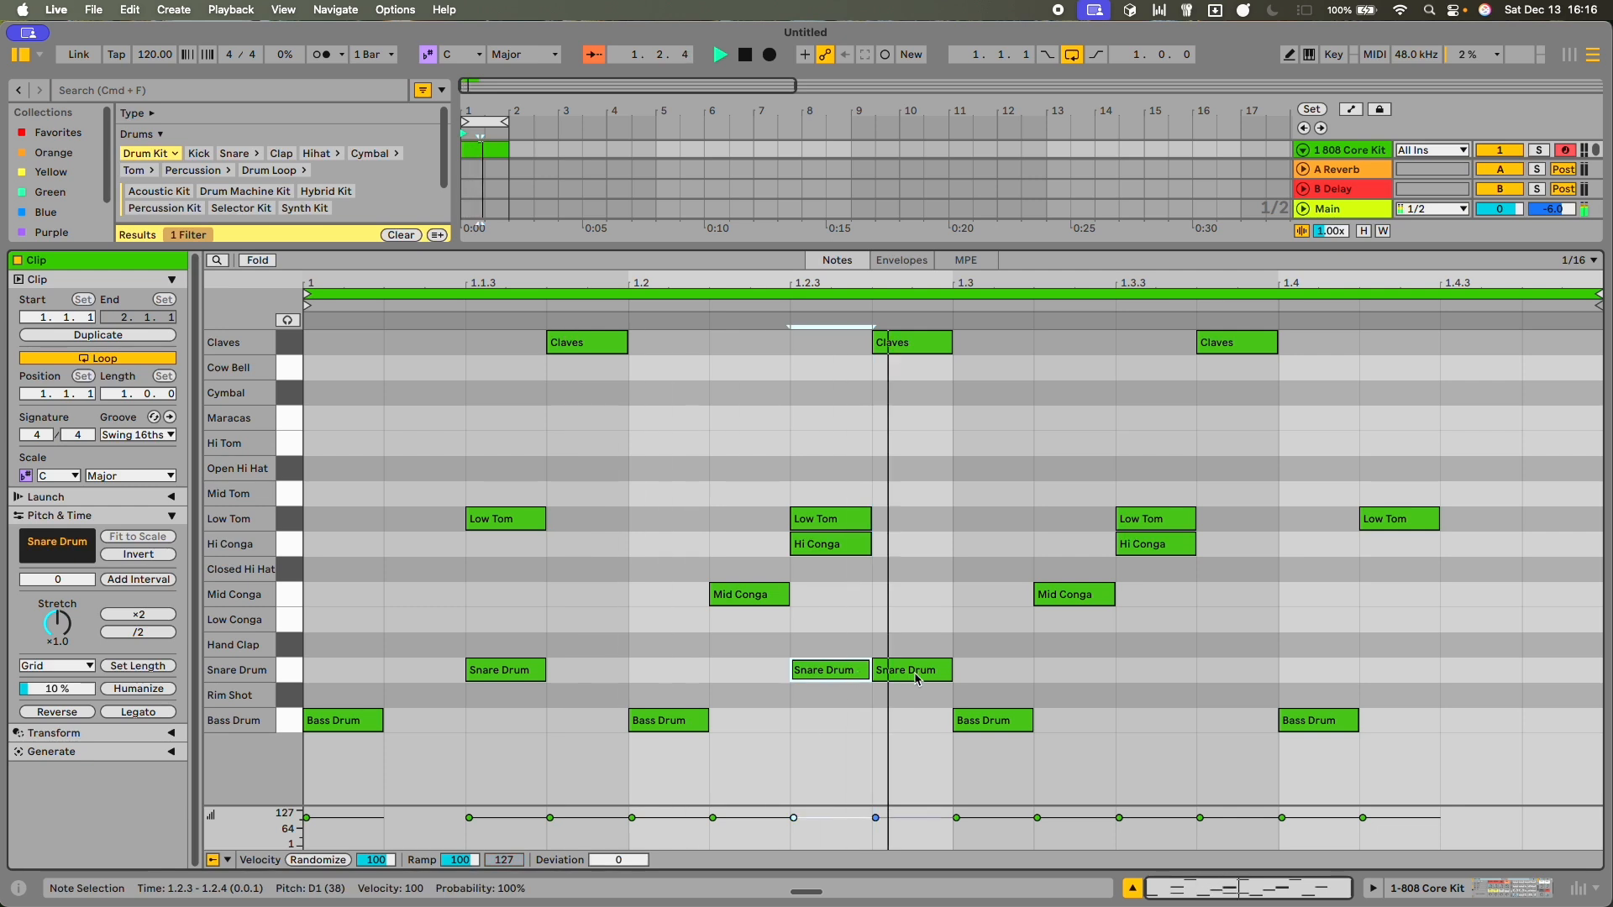
pyautogui.click(924, 672)
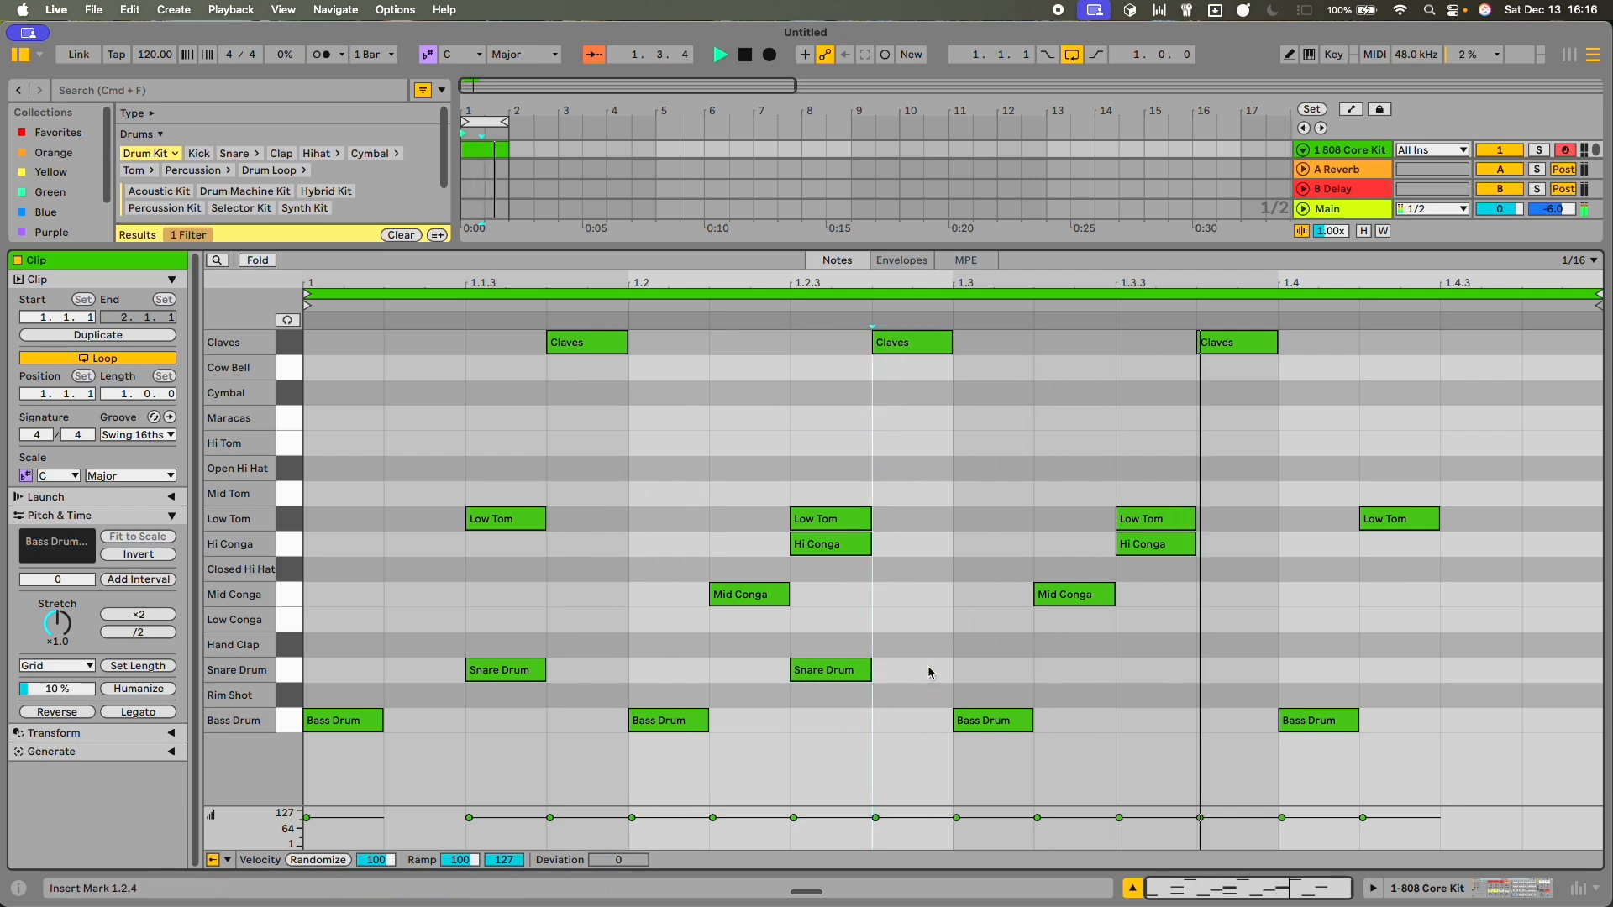
pyautogui.doubleClick(1178, 670)
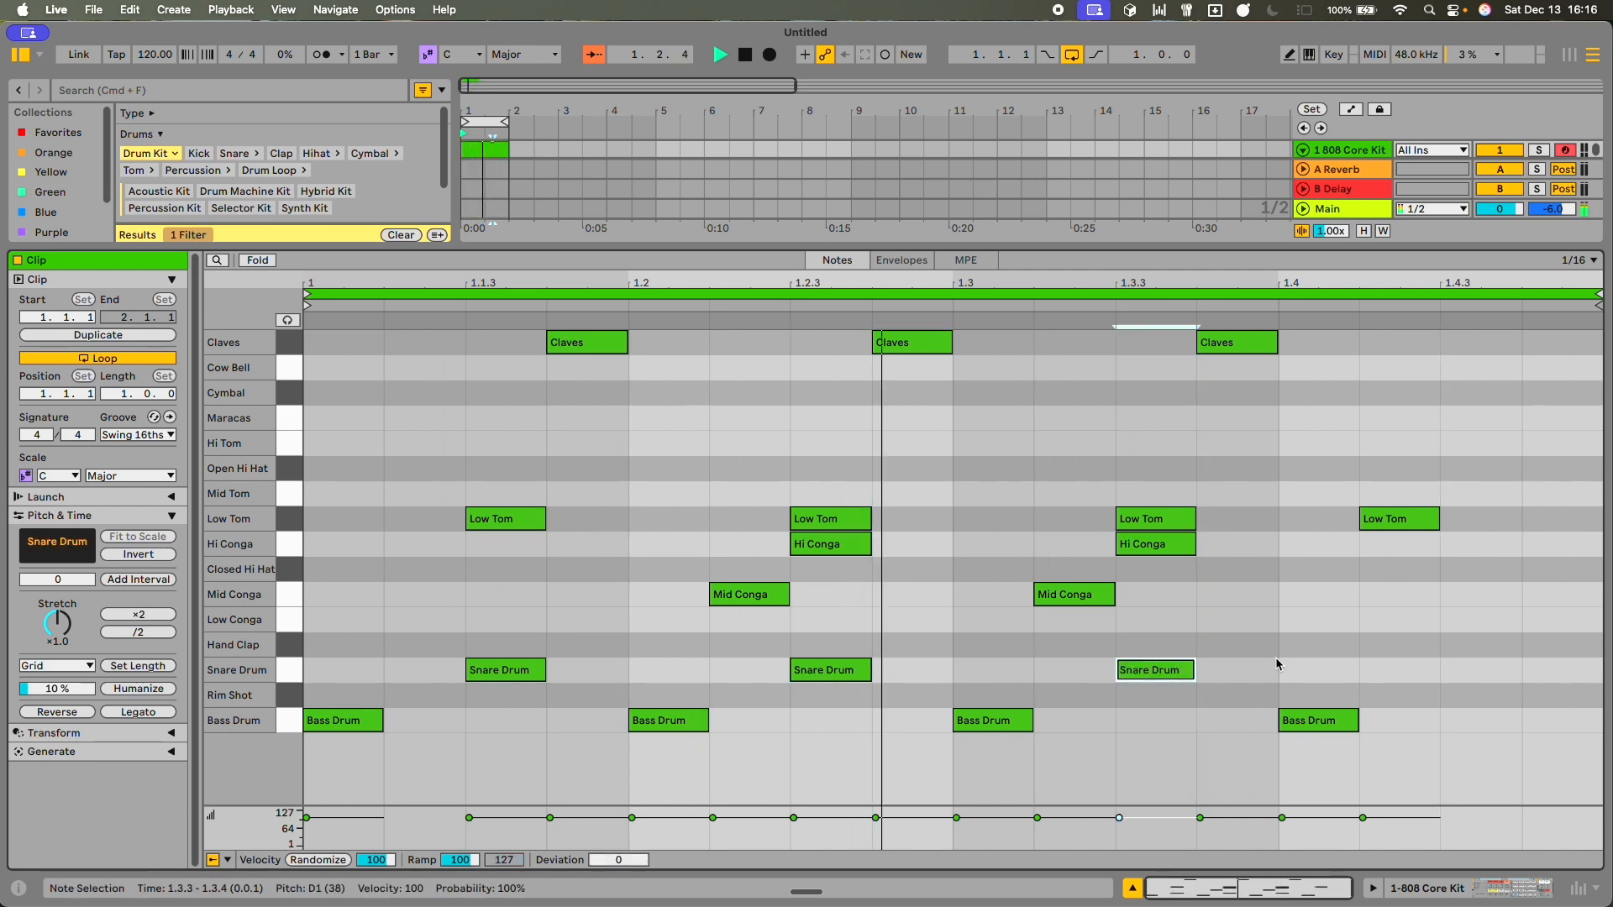
pyautogui.doubleClick(1483, 672)
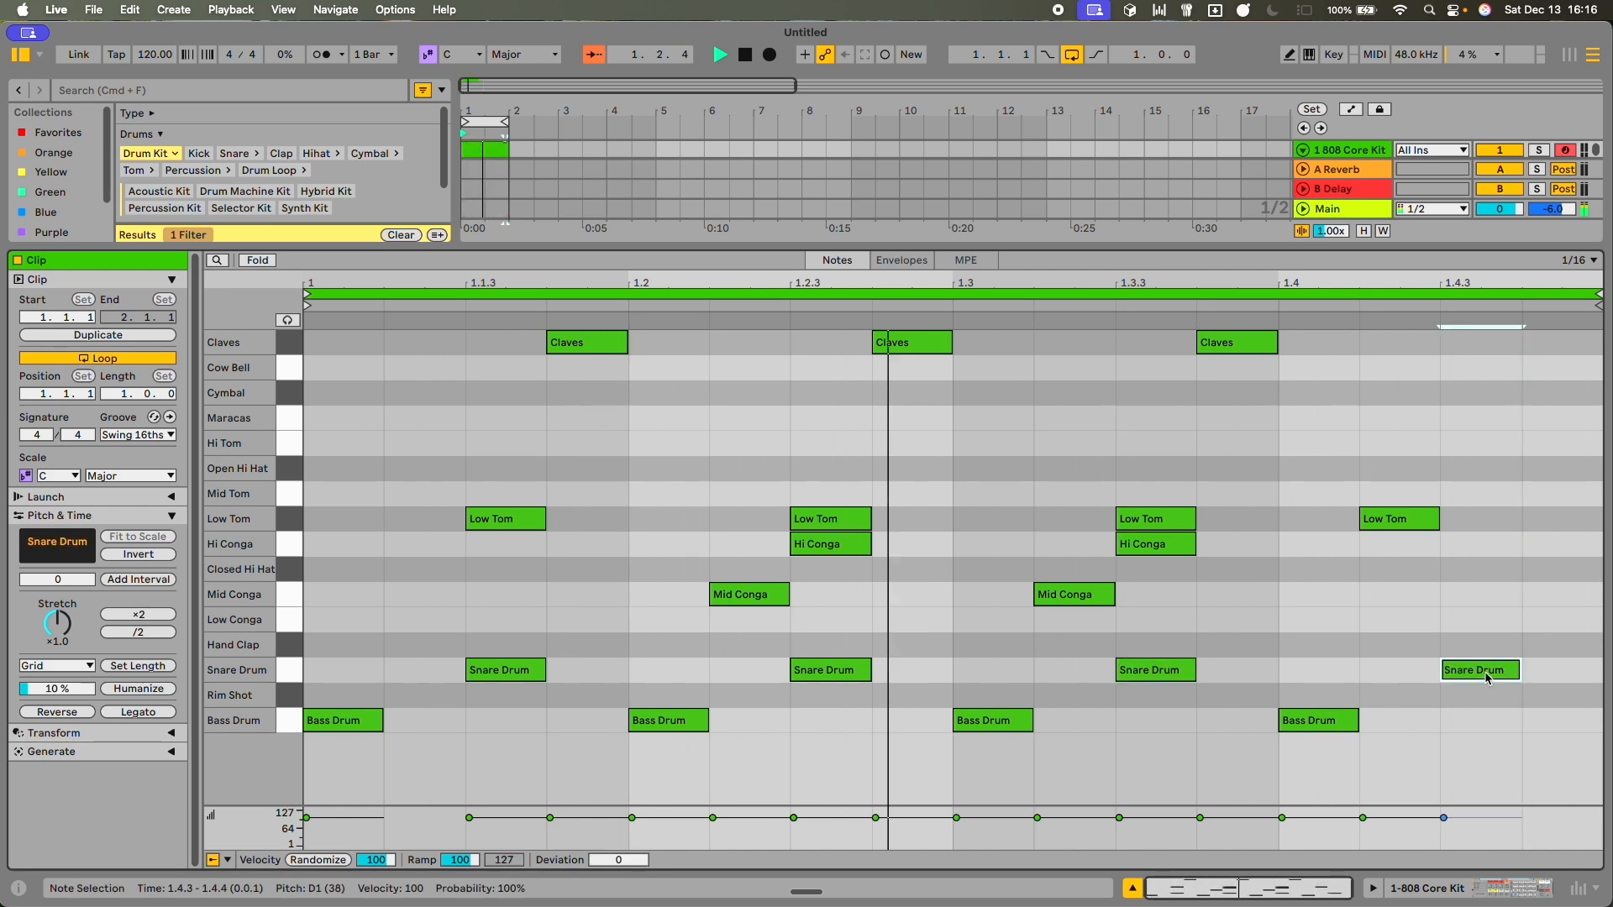
# - Try Rim Shot notes at 1.1.4 and 1.4.3, removing each one
pyautogui.doubleClick(577, 698)
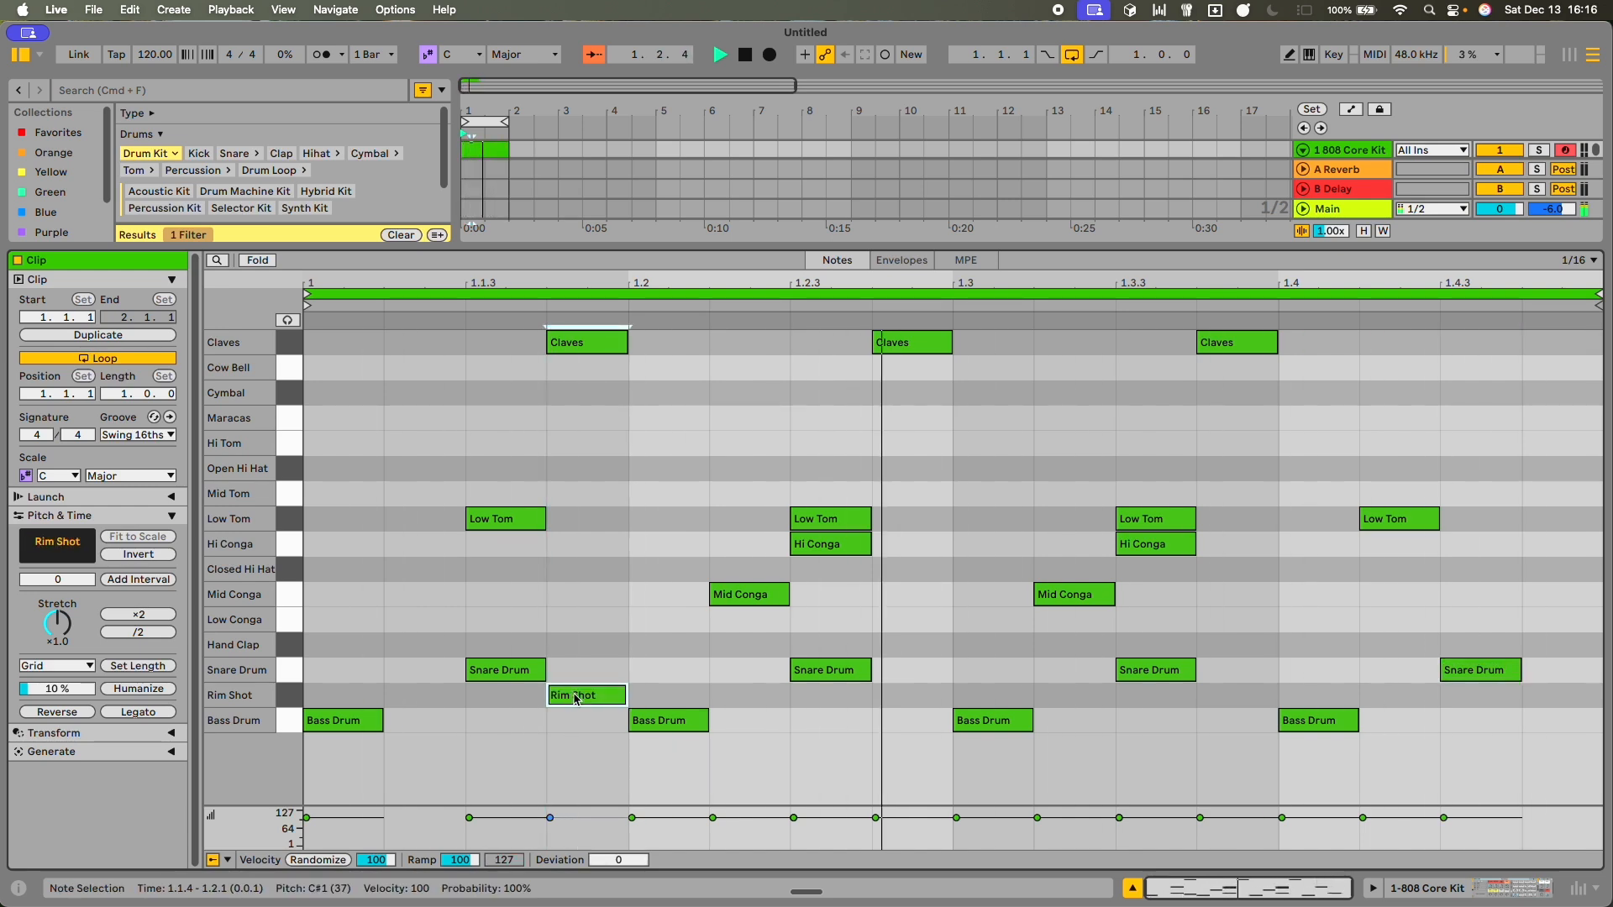
pyautogui.doubleClick(576, 698)
pyautogui.doubleClick(1502, 706)
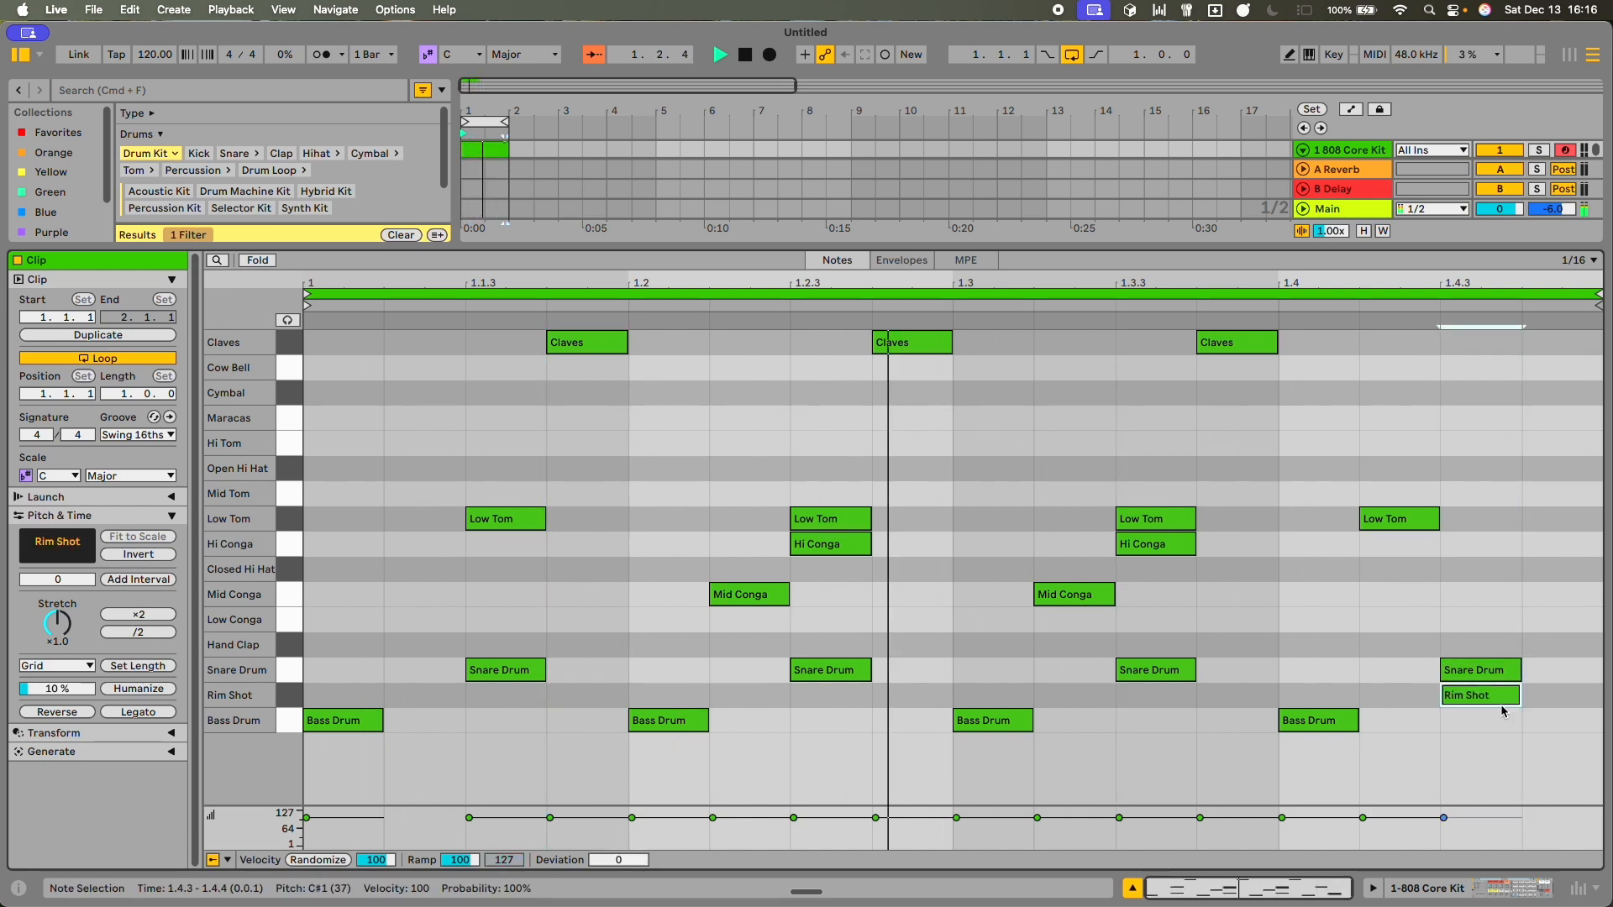
pyautogui.doubleClick(1486, 702)
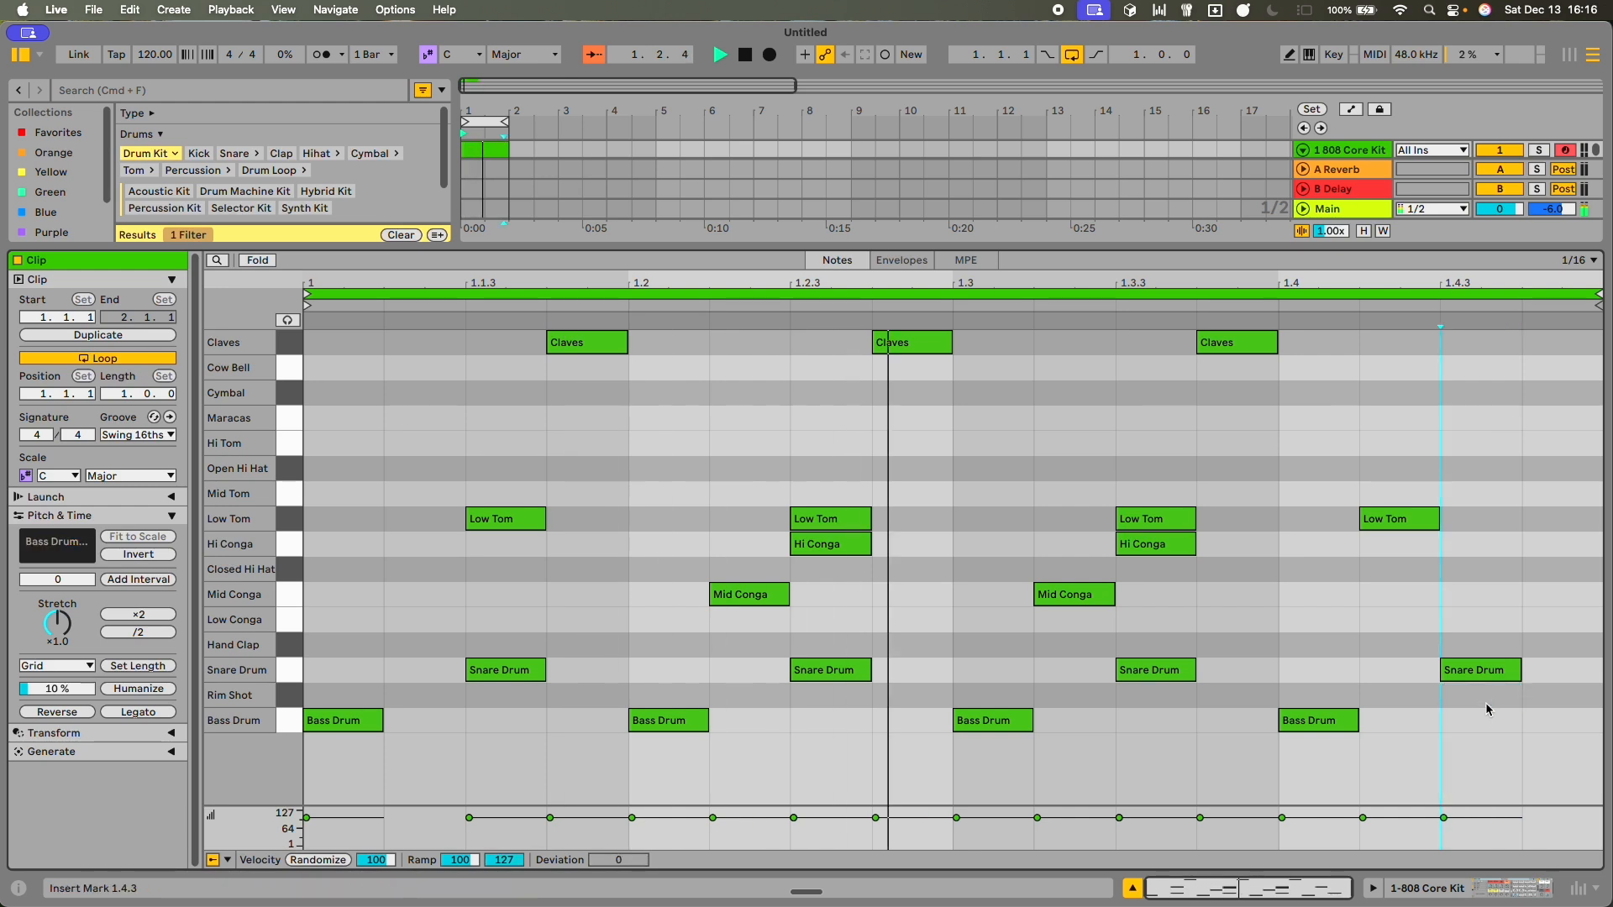
# - Add Rim Shot notes at 1.4.4 and 1.4.2, and try an extra Snare Drum note at 1.2.4, removing it again
pyautogui.doubleClick(1591, 695)
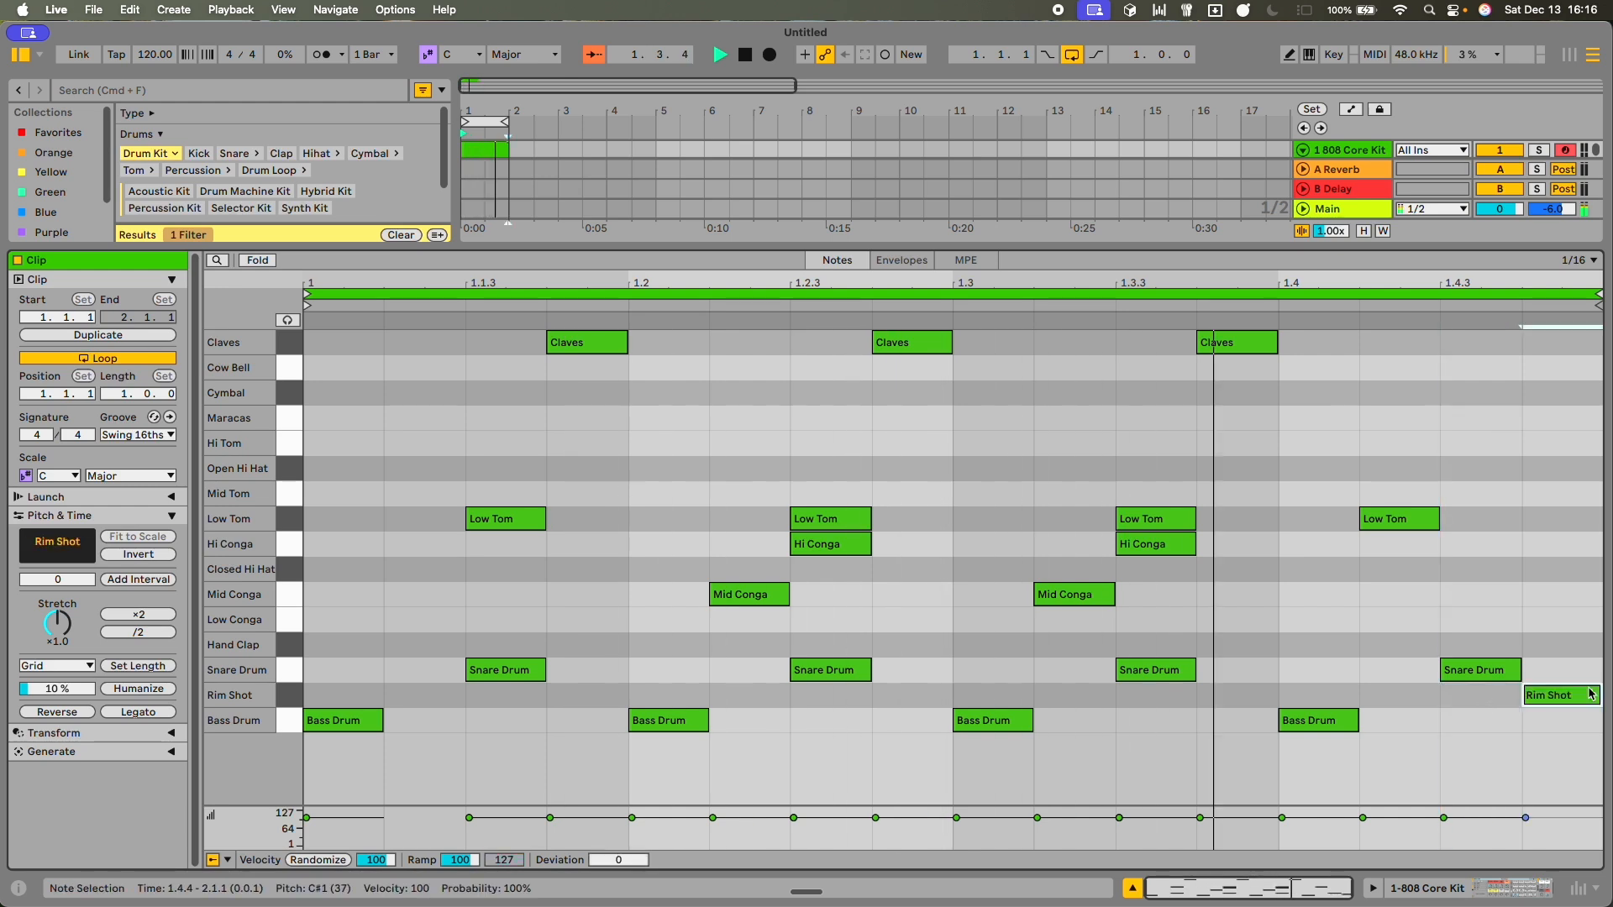
pyautogui.doubleClick(1406, 699)
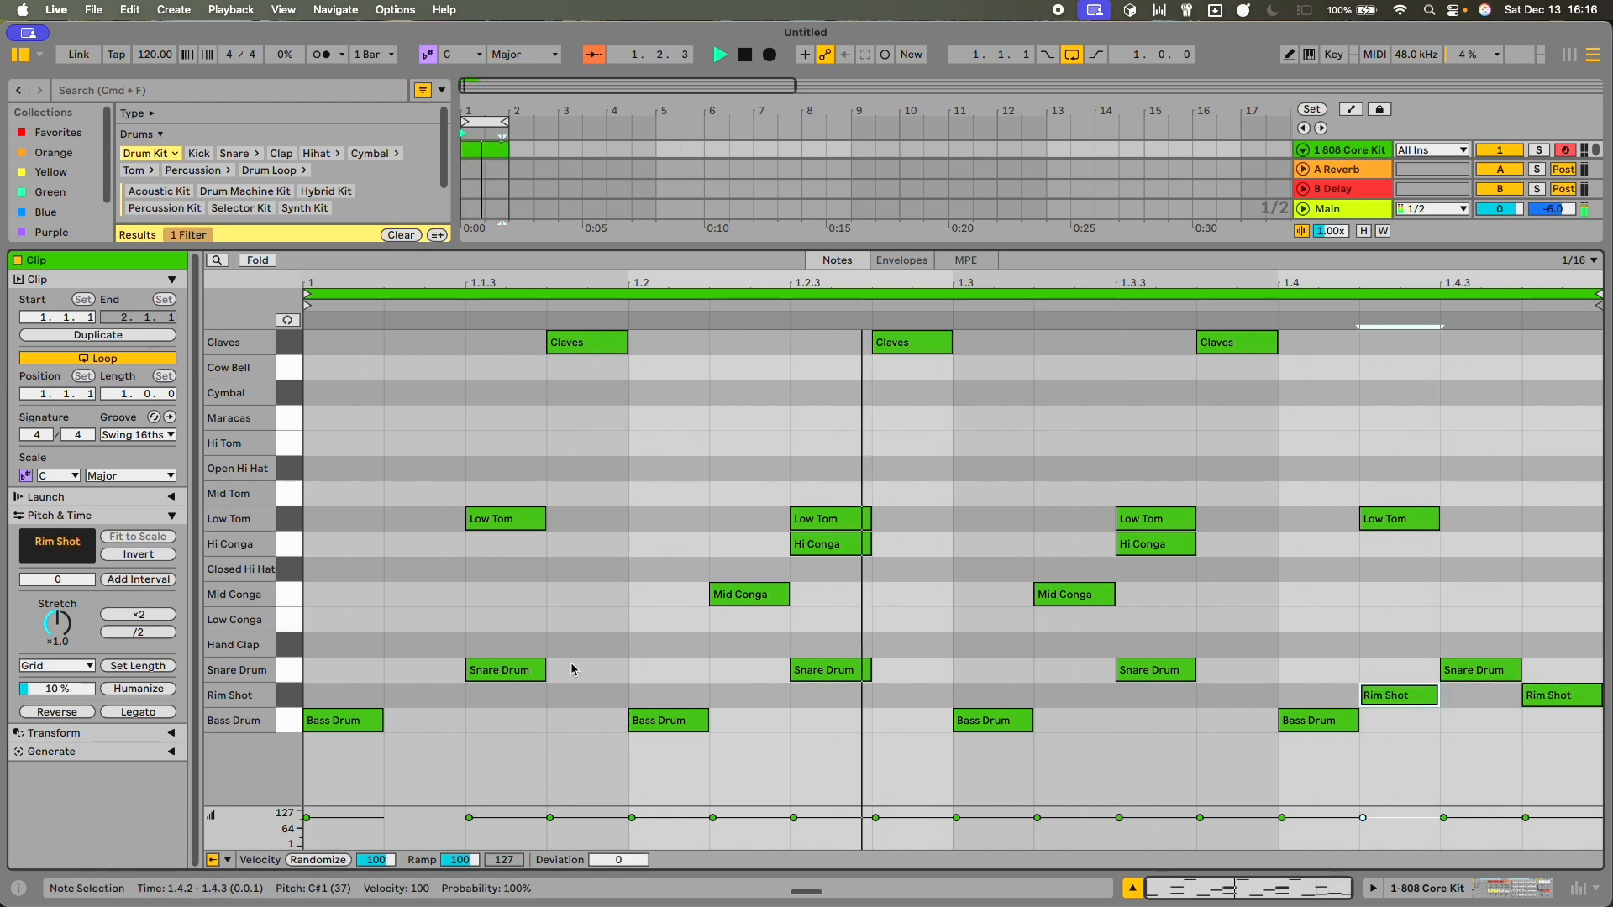
pyautogui.doubleClick(904, 674)
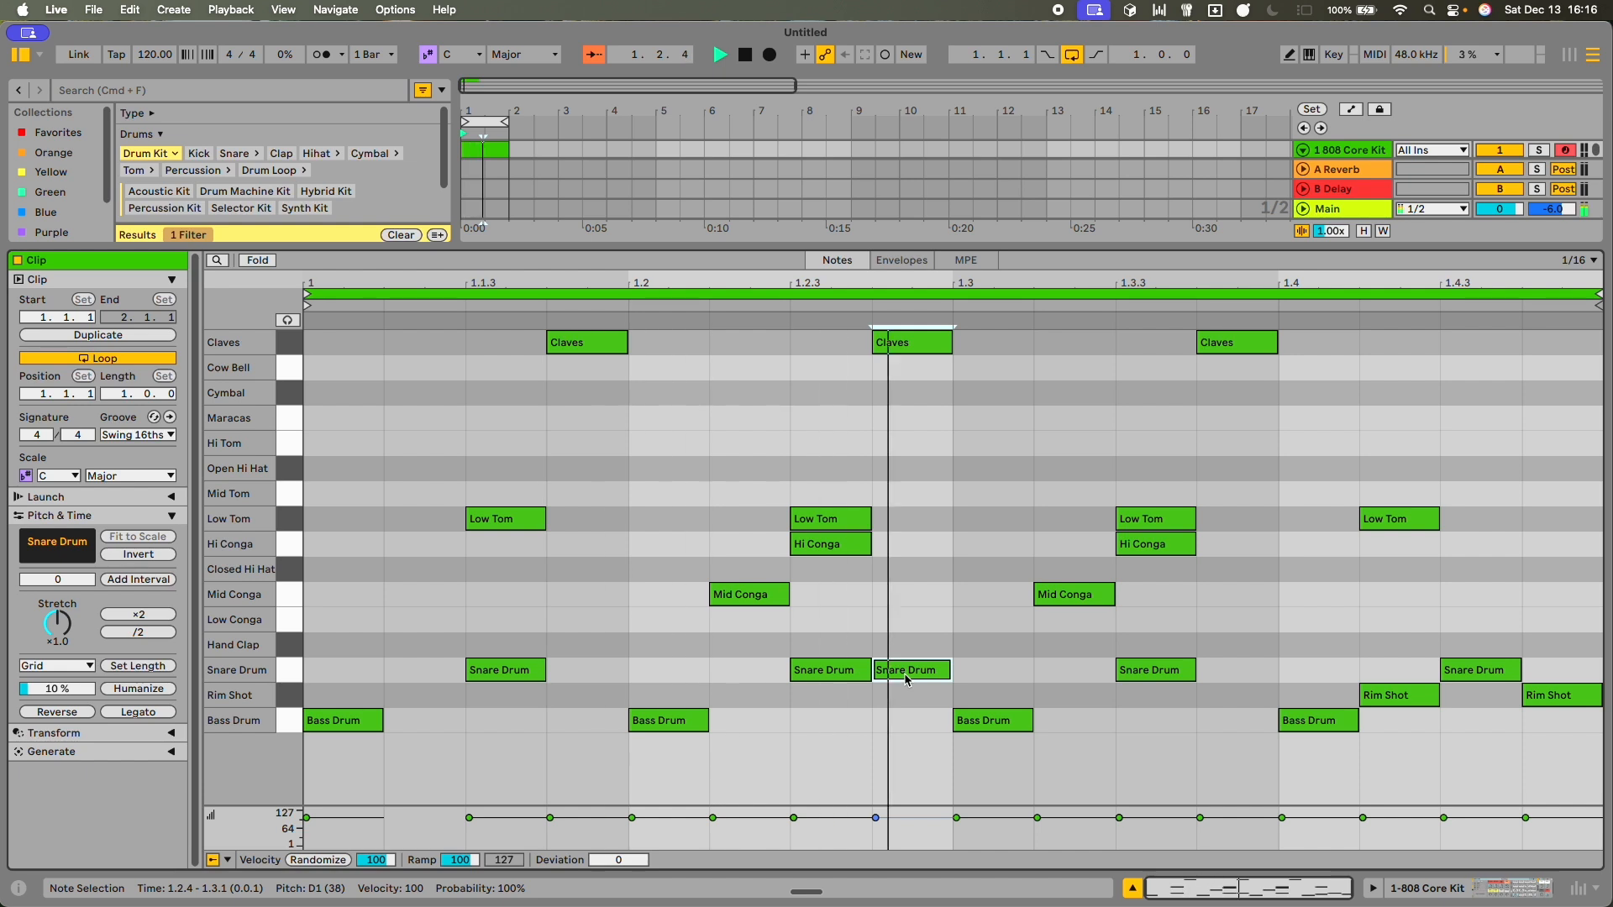
pyautogui.doubleClick(924, 671)
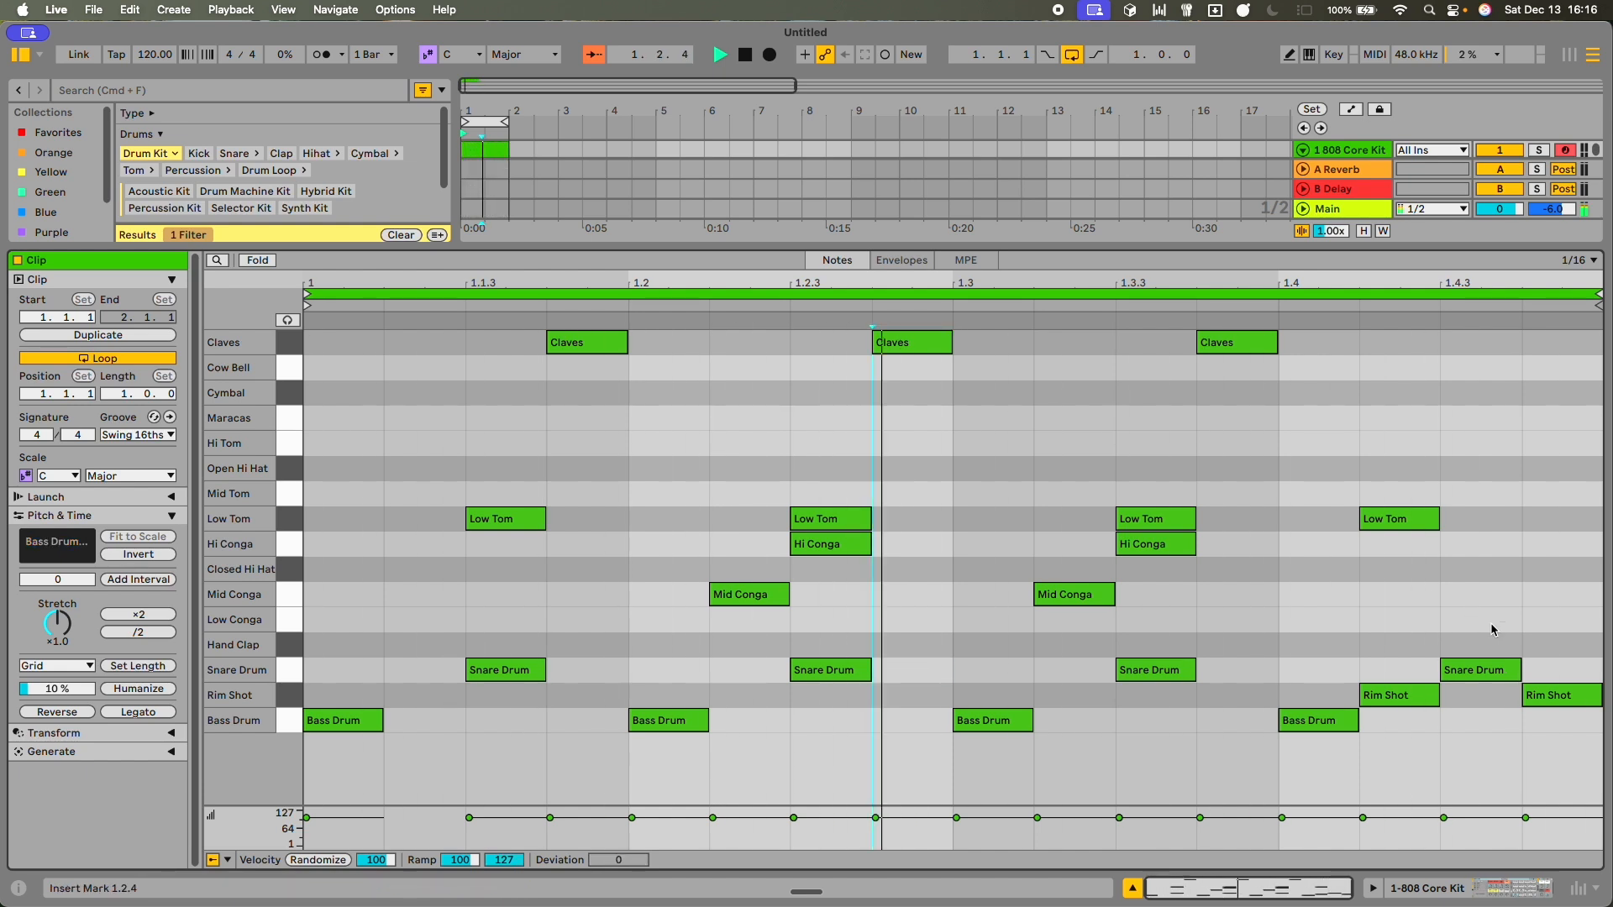
# - Add Snare Drum and Bass Drum notes at 1.4.4, and try a Bass Drum note at 1.3.2, removing it again
pyautogui.doubleClick(1546, 676)
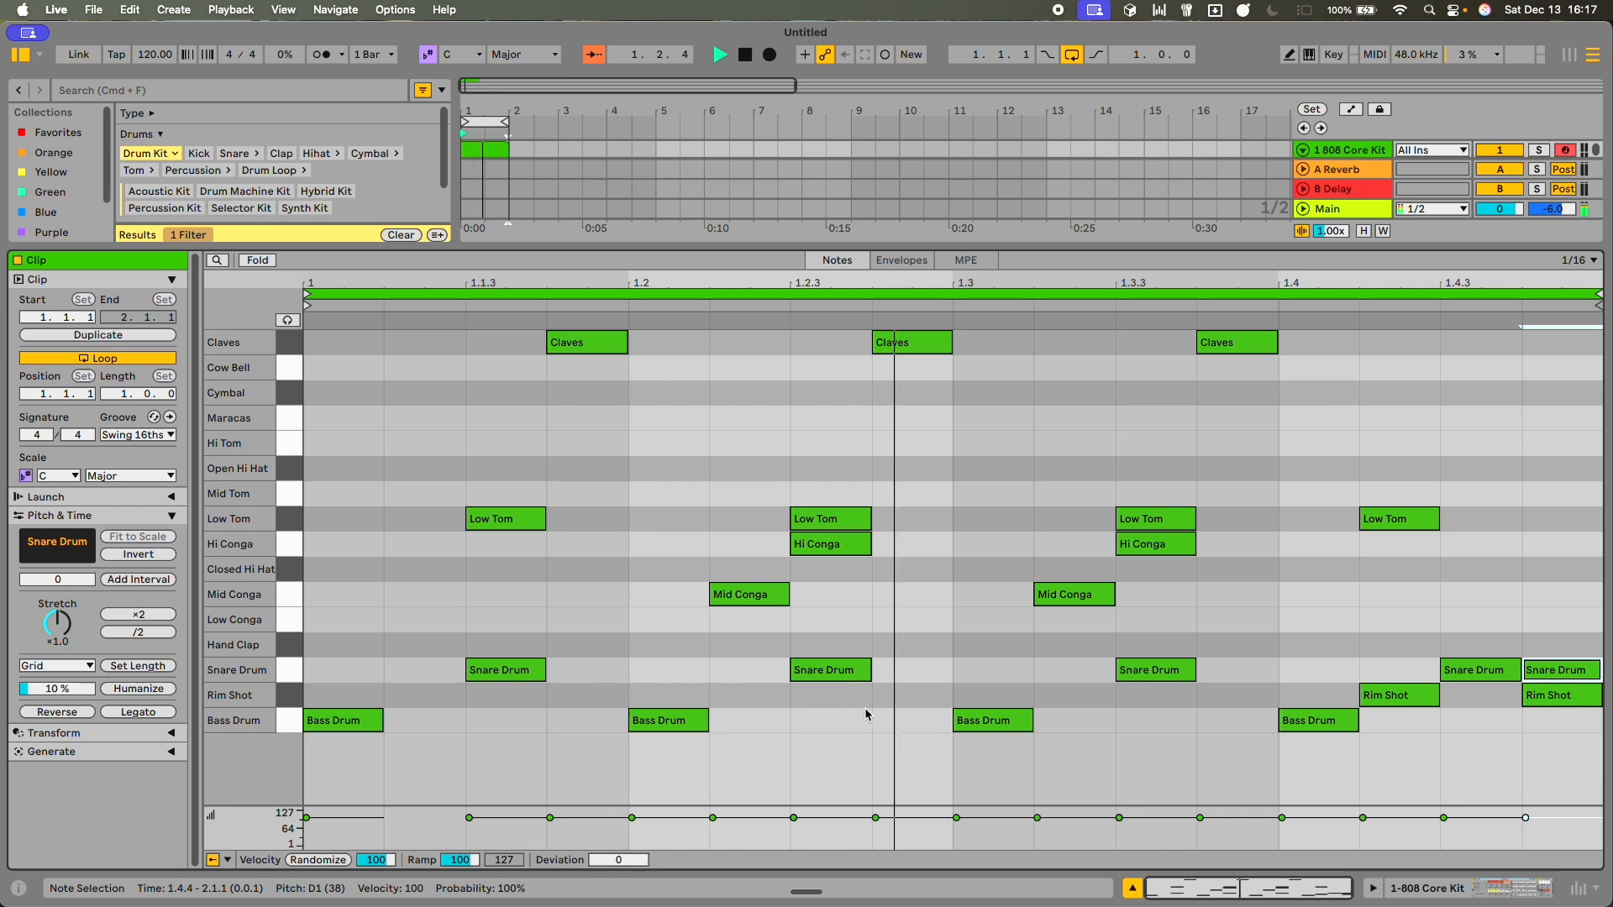
pyautogui.doubleClick(1071, 727)
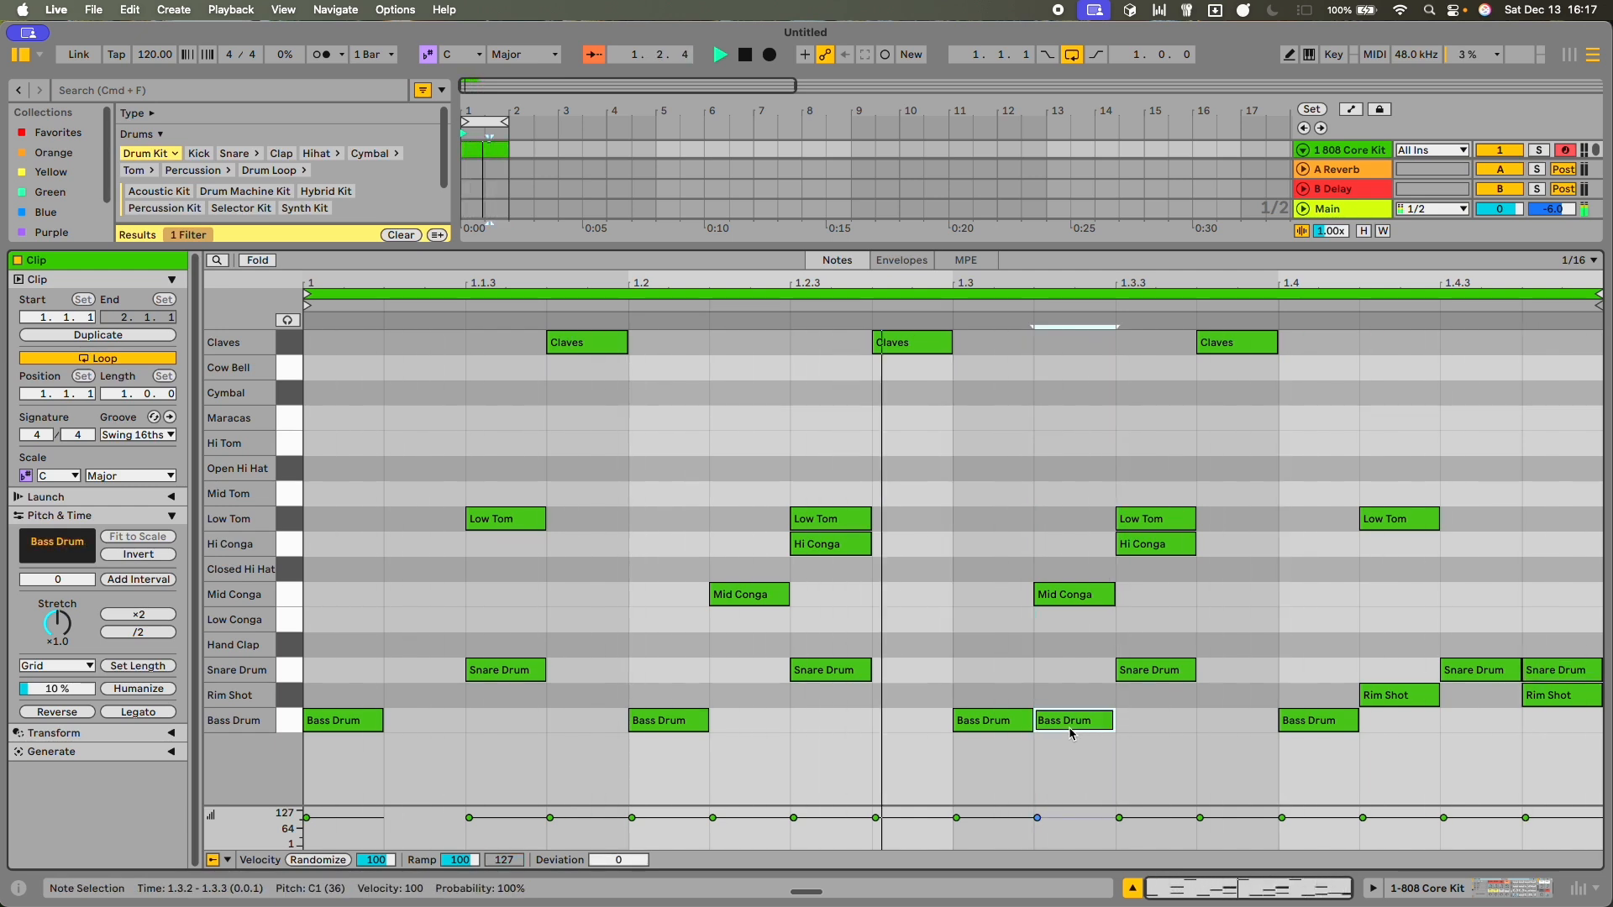
pyautogui.press('Delete')
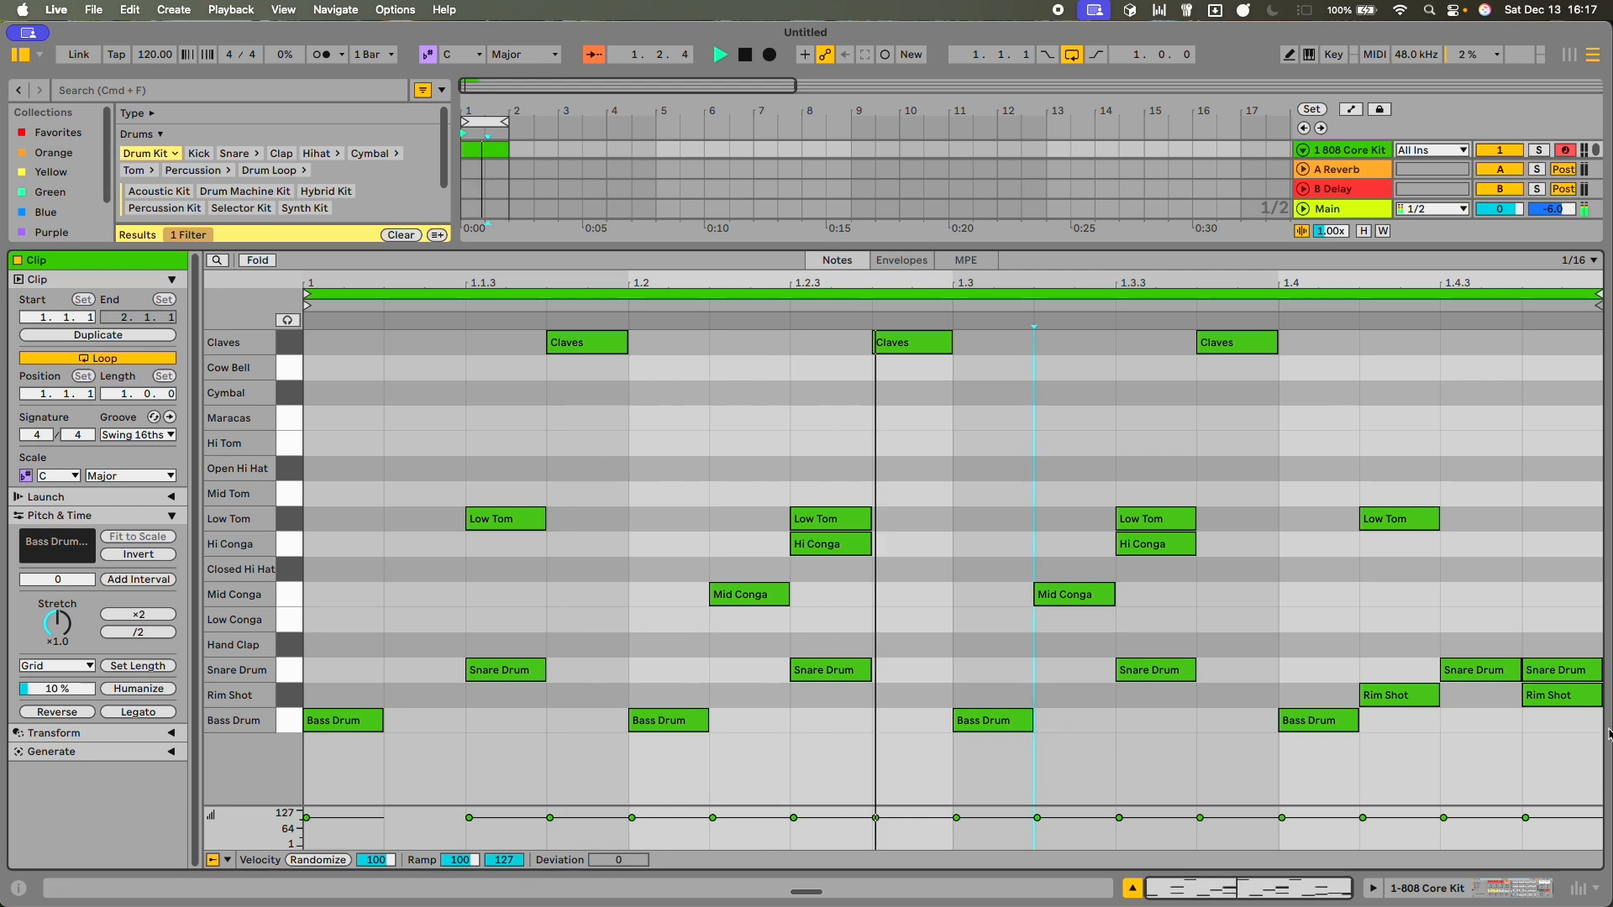
pyautogui.doubleClick(1562, 722)
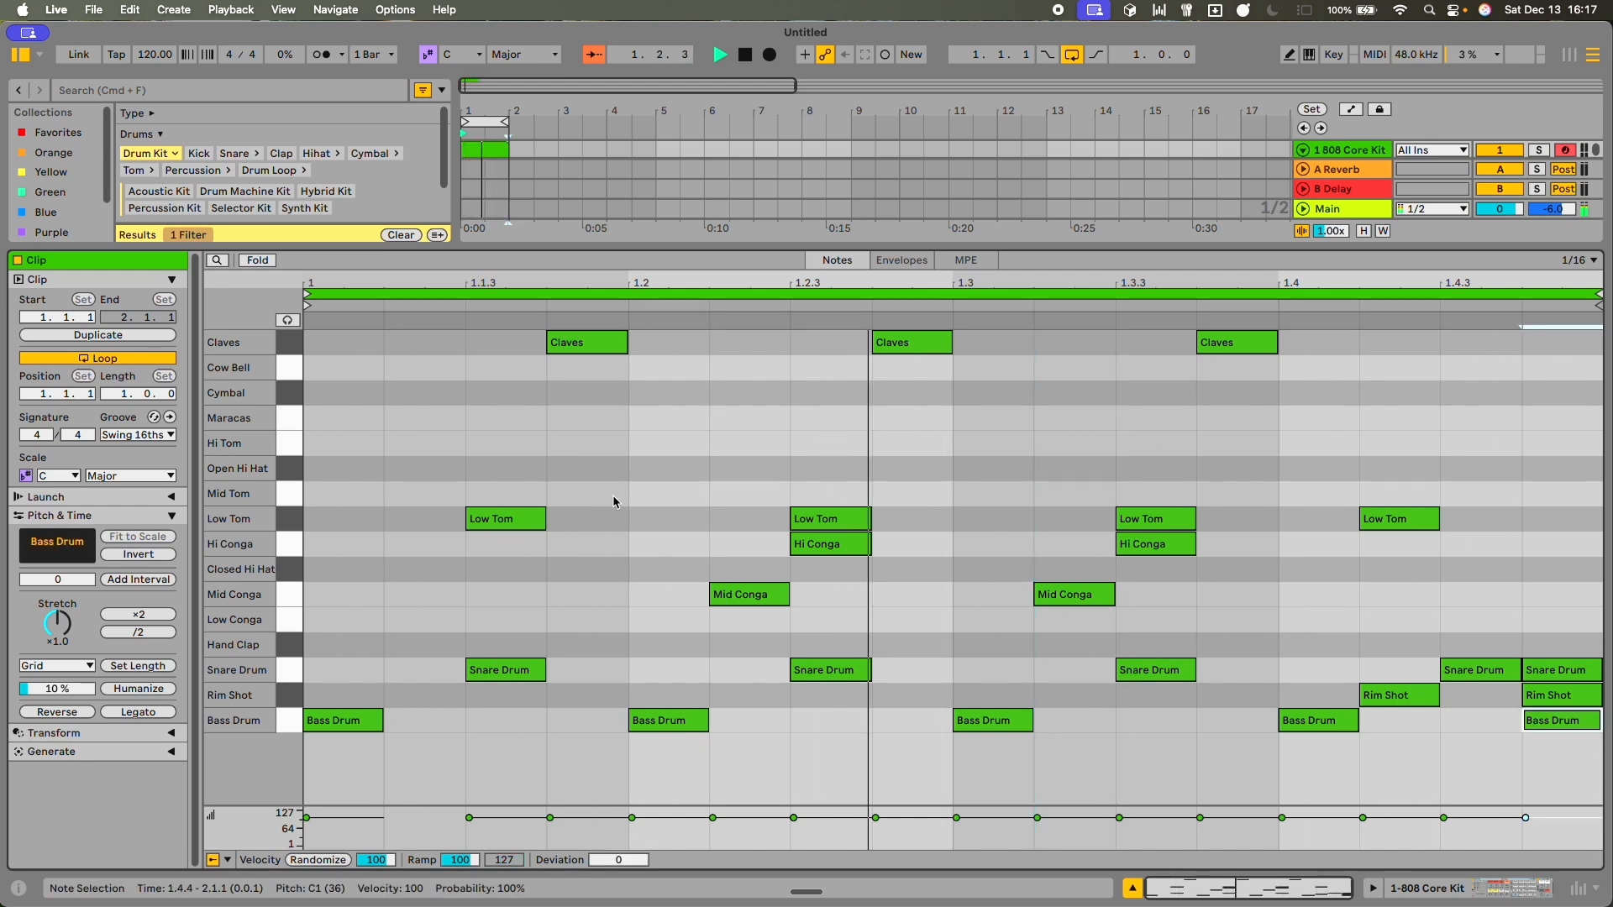
# - Add Mid Tom notes at 1.1.4 and 1.3.3, and Maracas notes at 1.1.4, 1.2.4 and 1.4.1
pyautogui.doubleClick(579, 496)
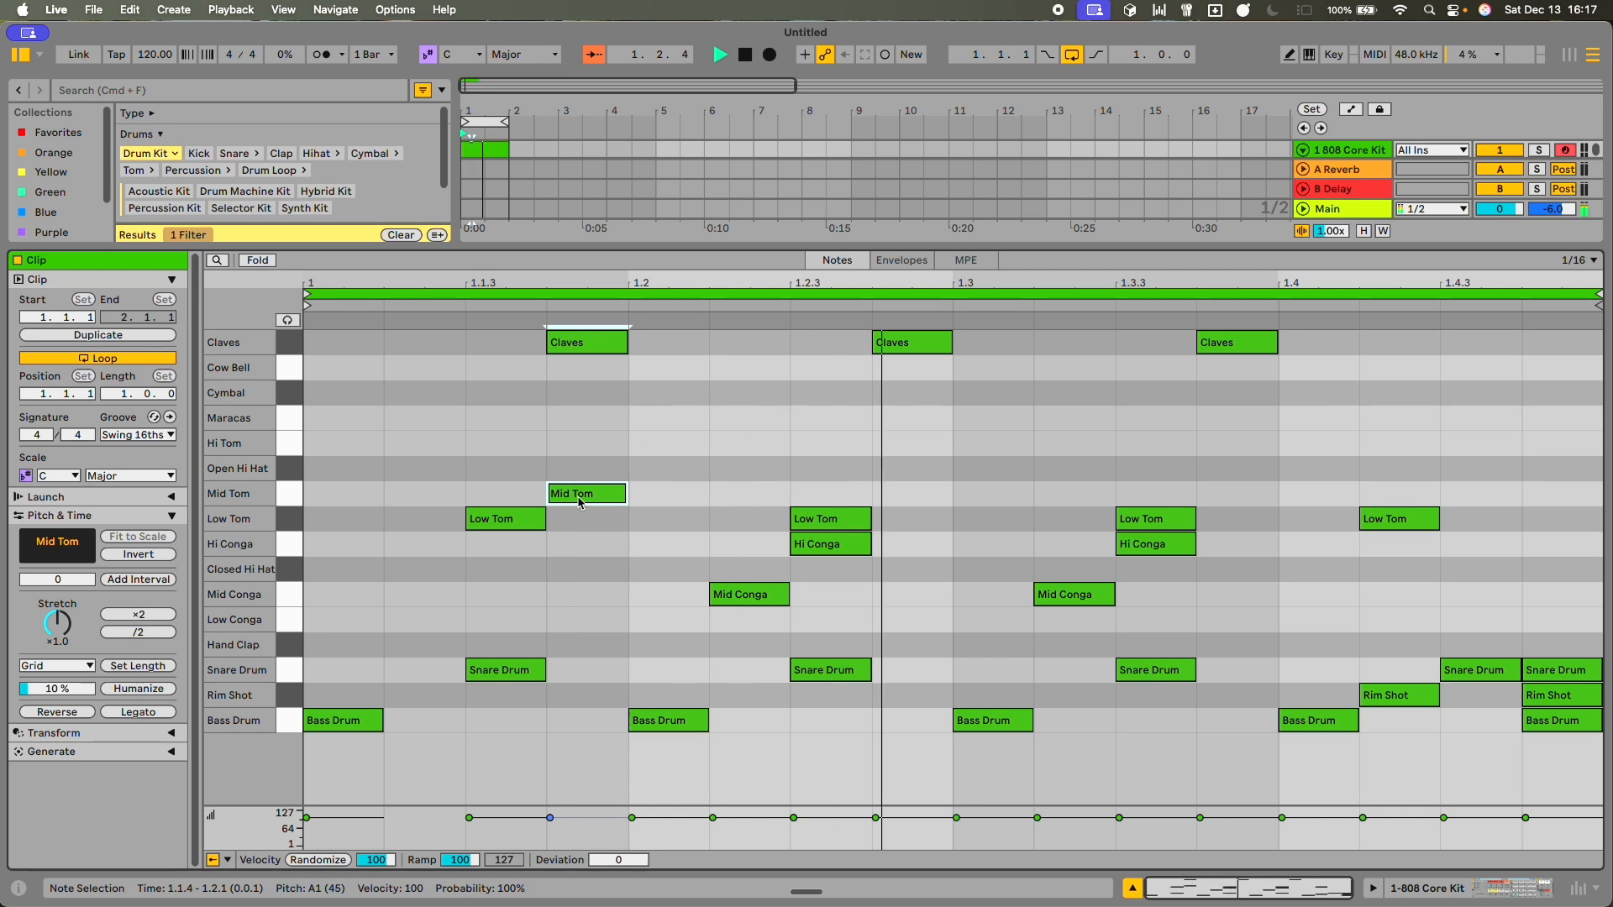
pyautogui.doubleClick(1143, 495)
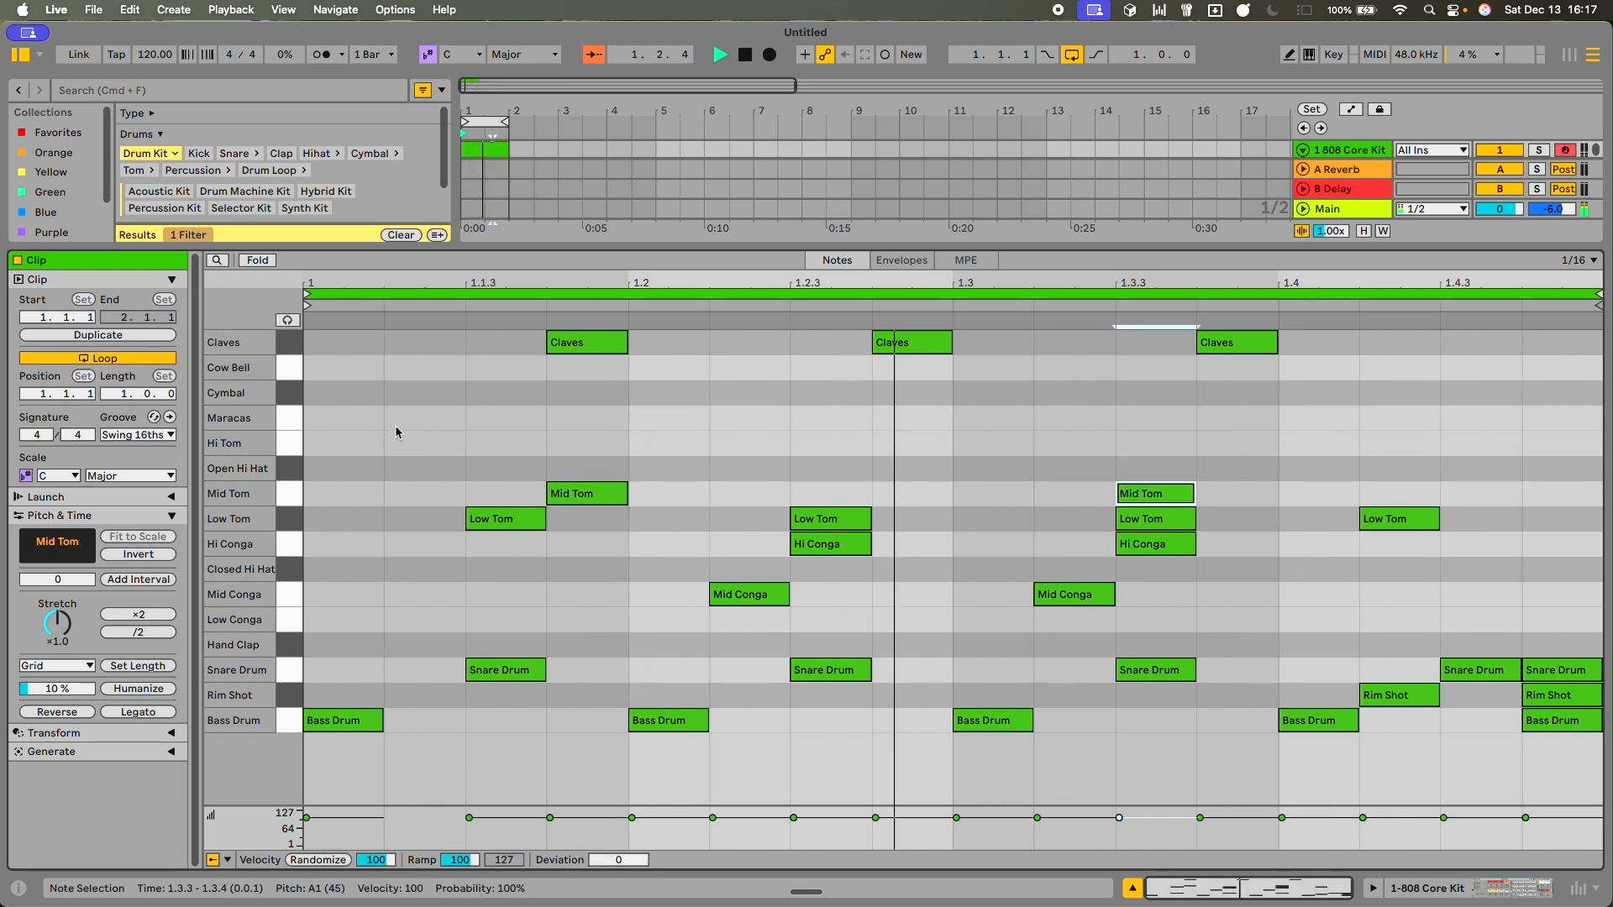
pyautogui.doubleClick(617, 426)
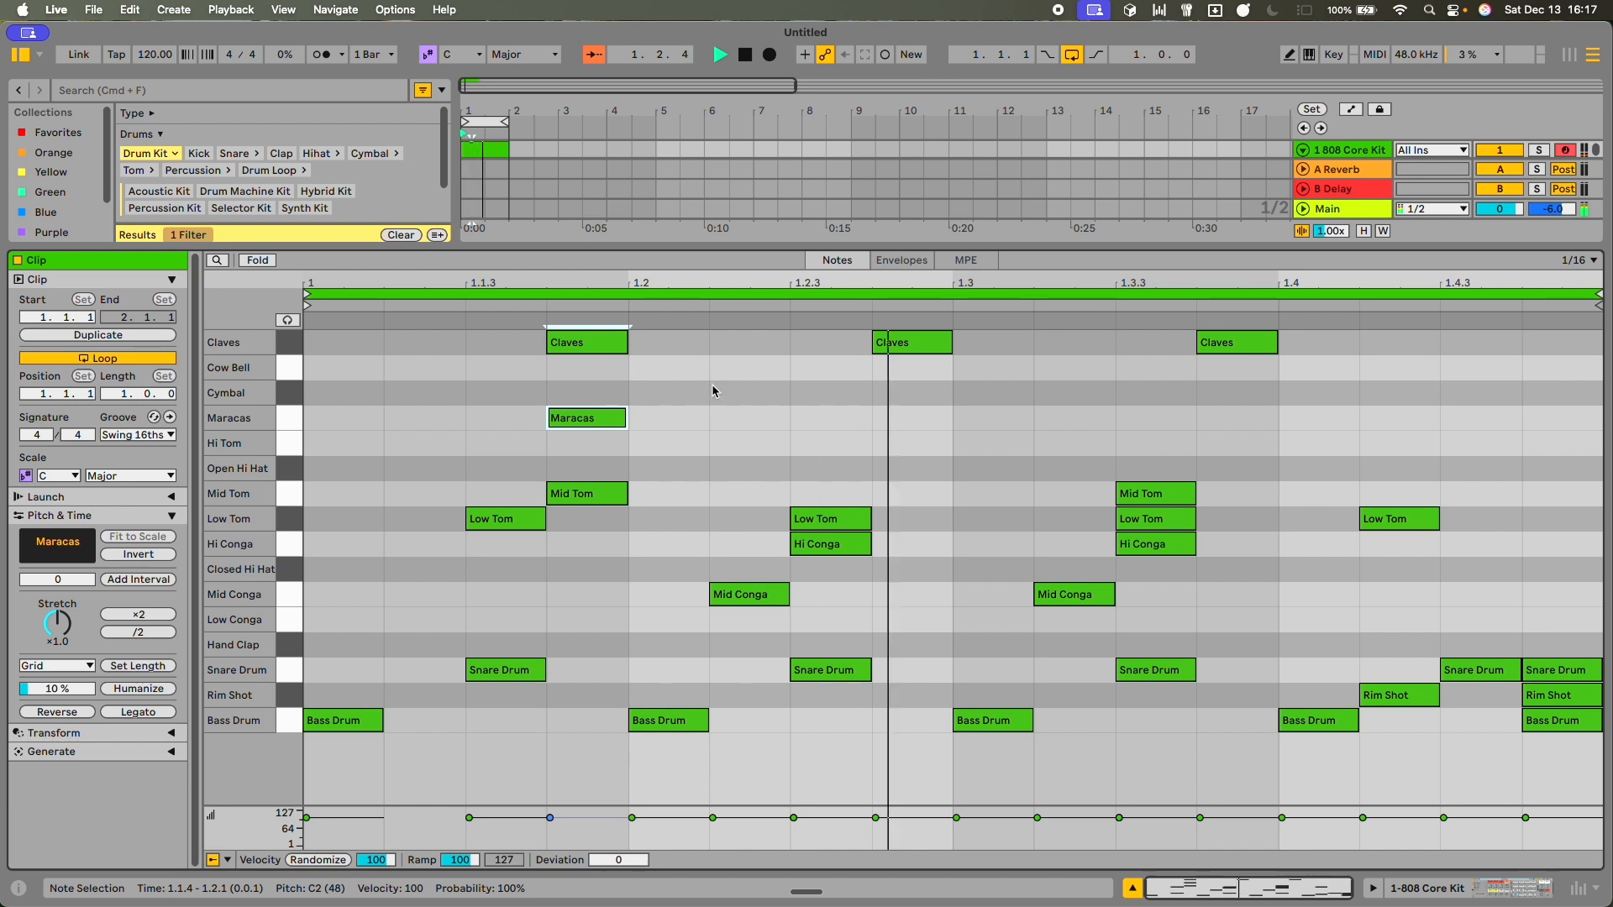
pyautogui.doubleClick(908, 420)
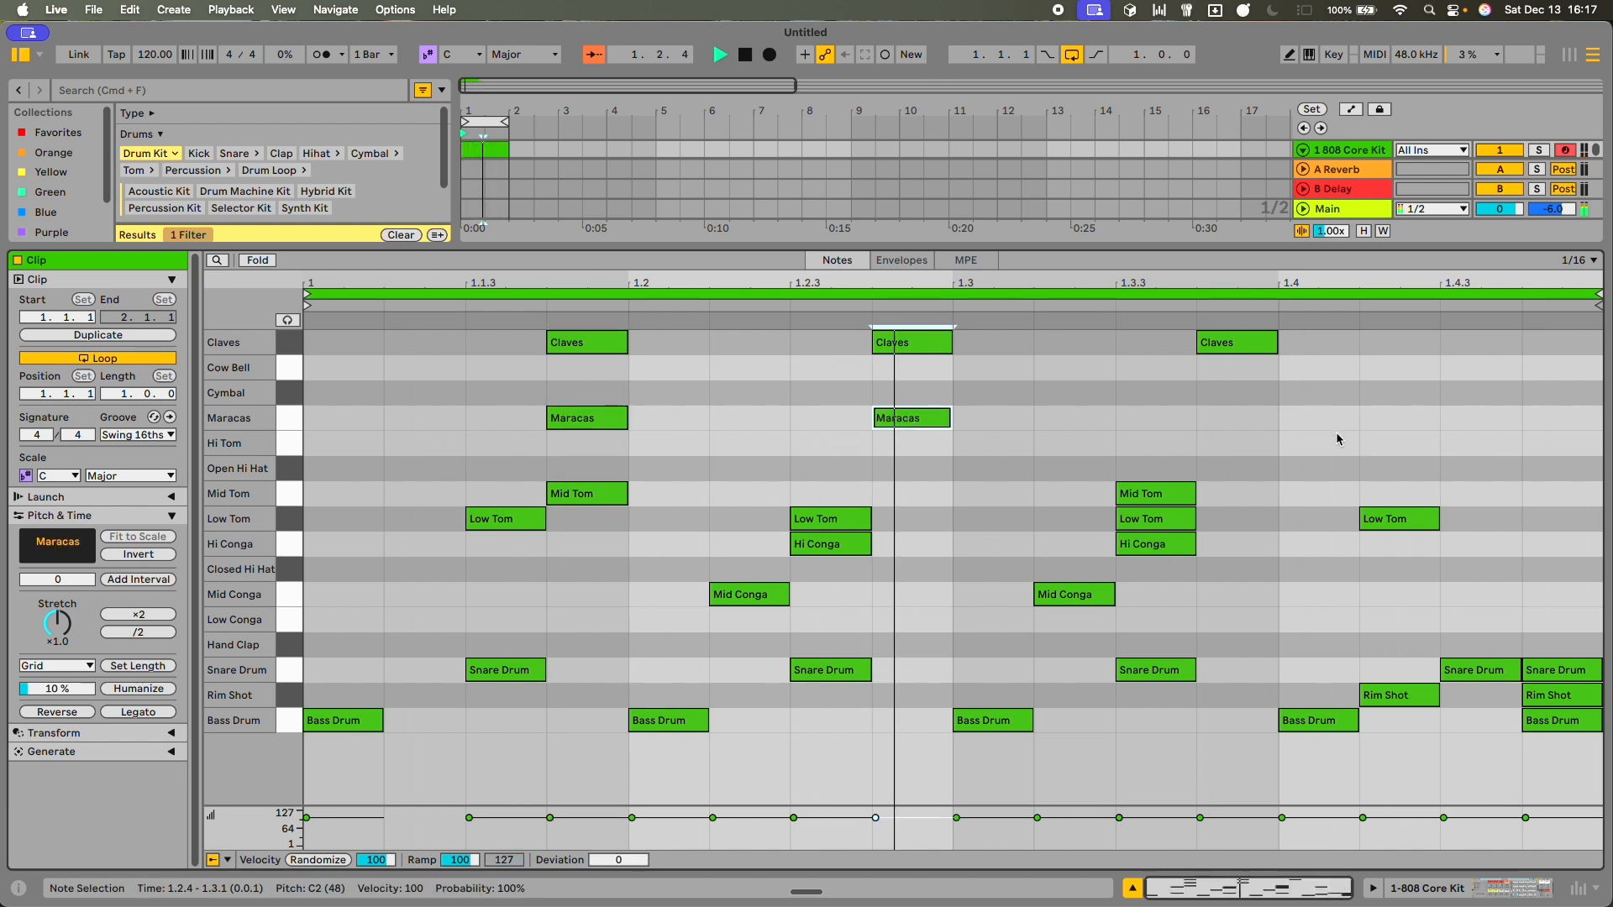
pyautogui.doubleClick(1307, 421)
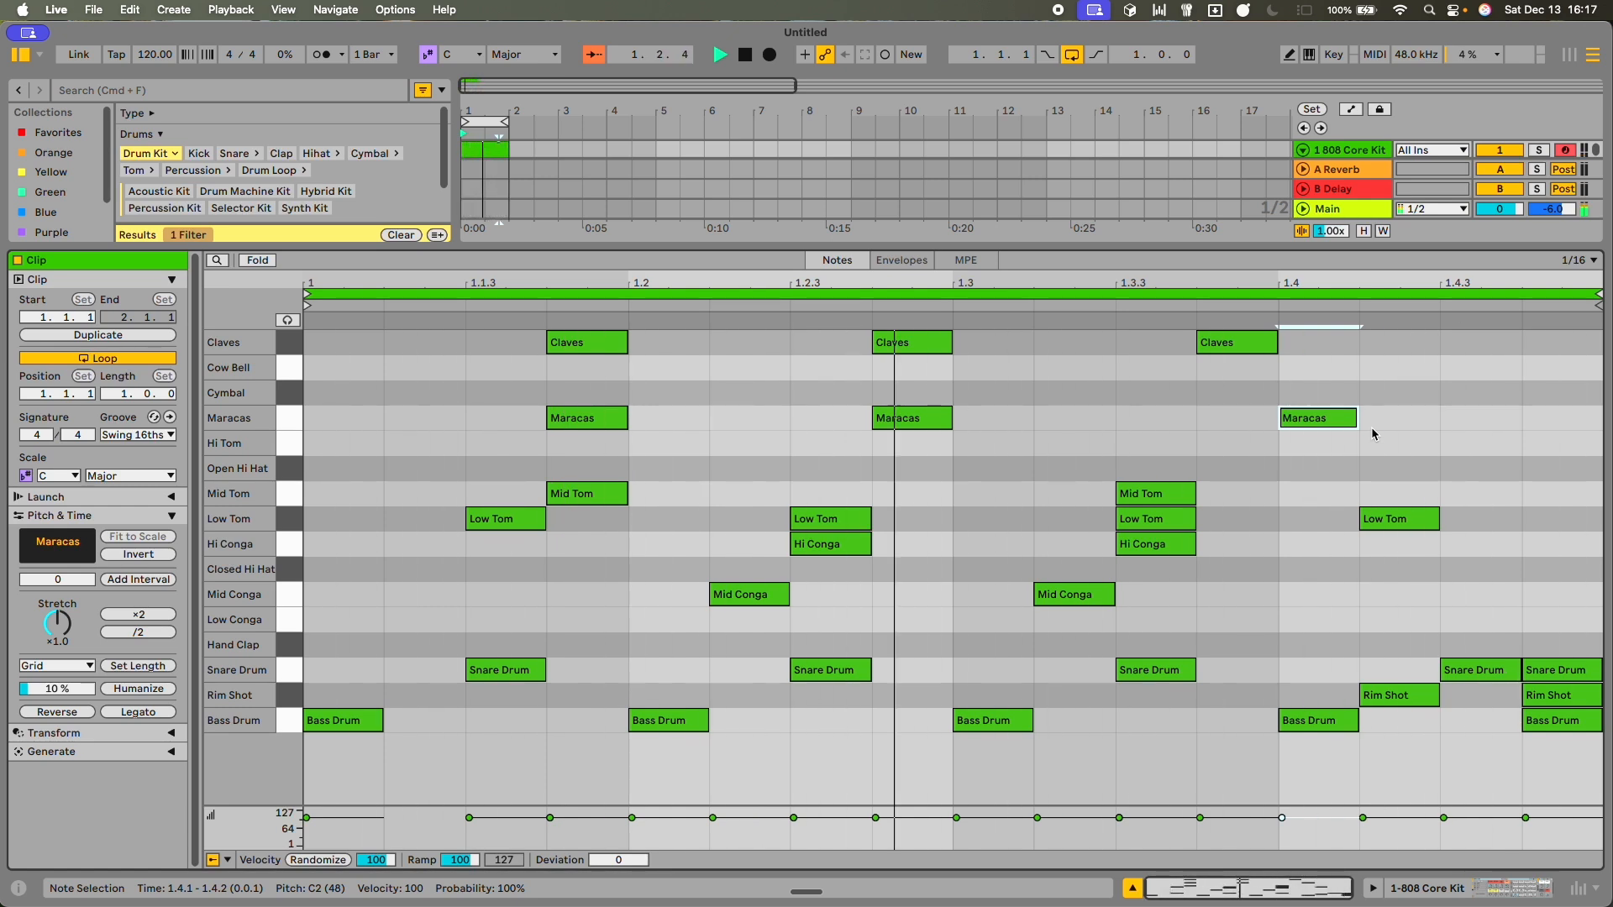
# - Close the note editor, select the drum clip in the arrangement and show the 808 Core Kit track's devices
pyautogui.click(566, 189)
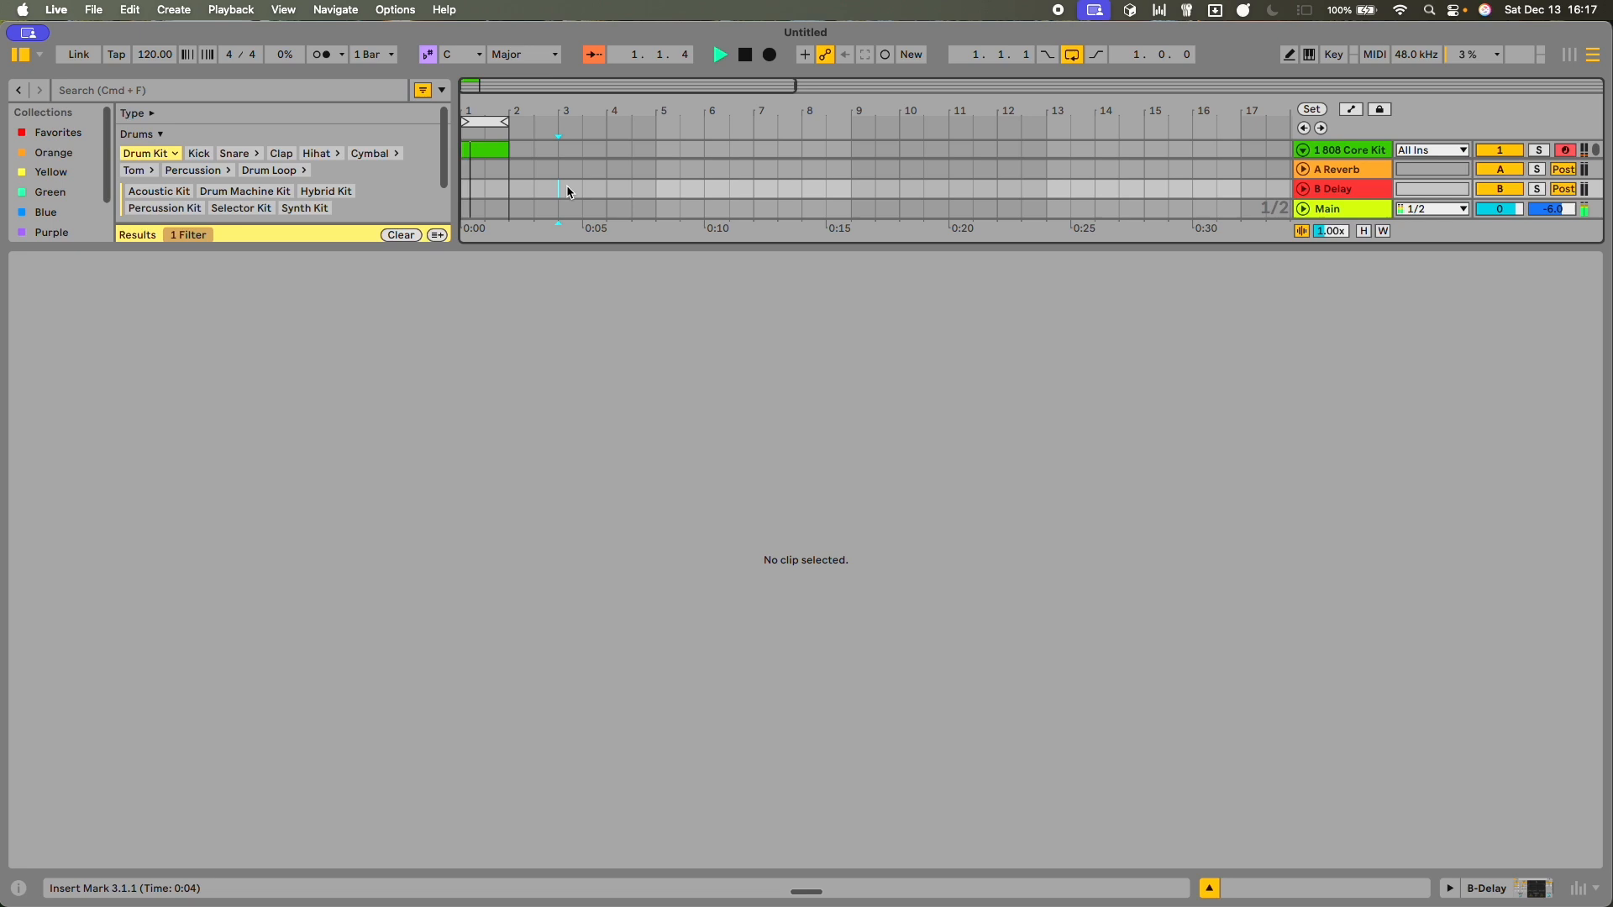
pyautogui.doubleClick(495, 247)
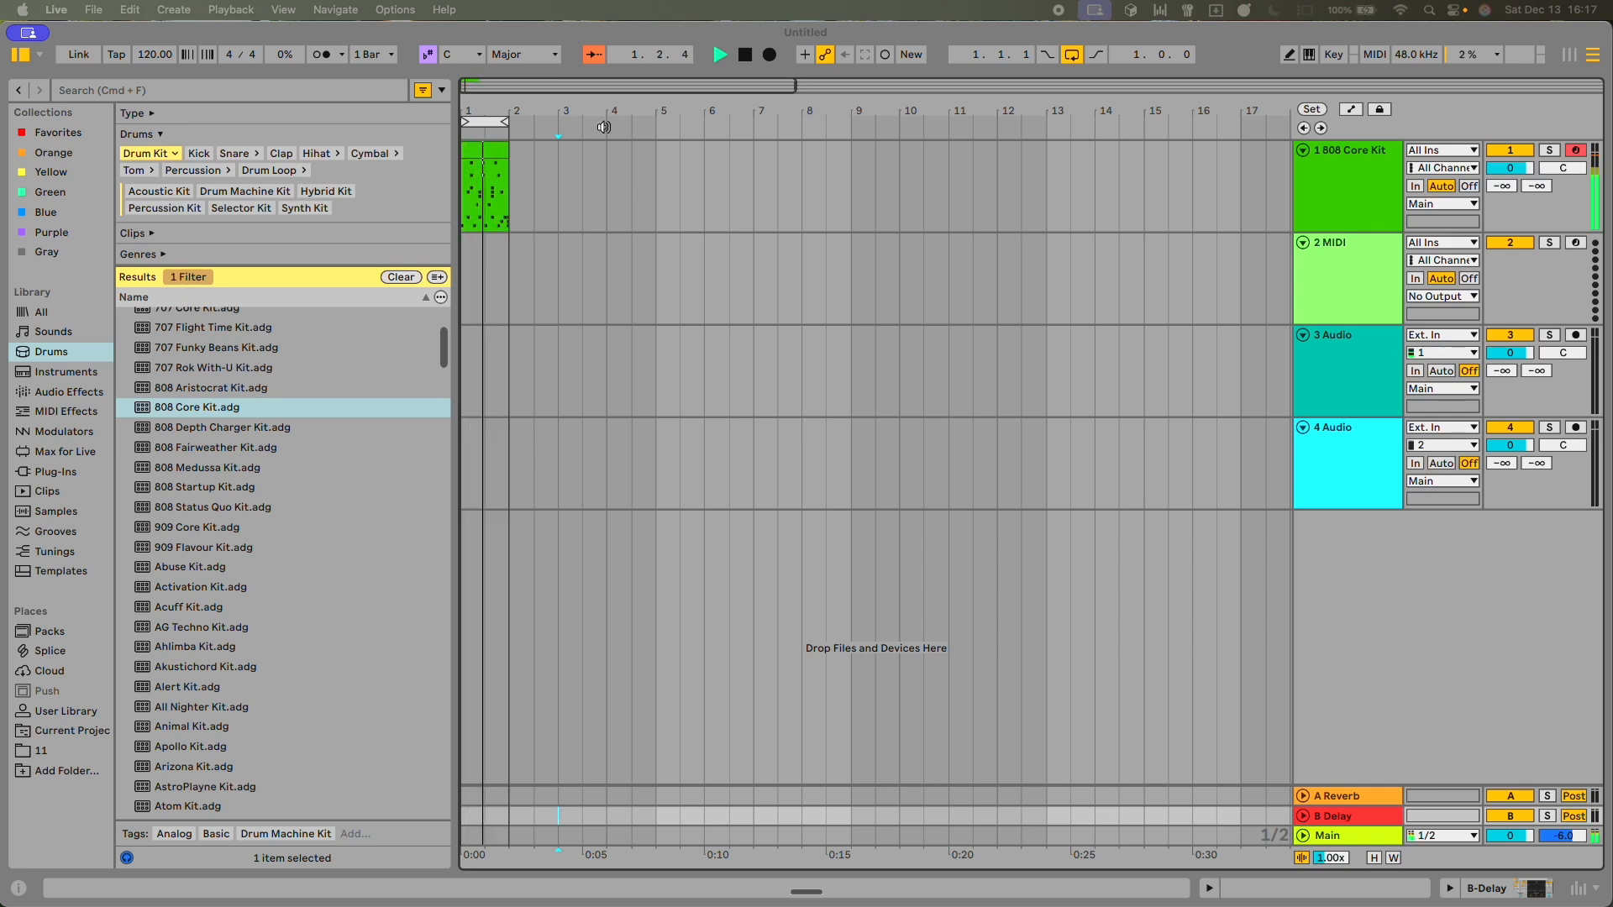
pyautogui.click(494, 152)
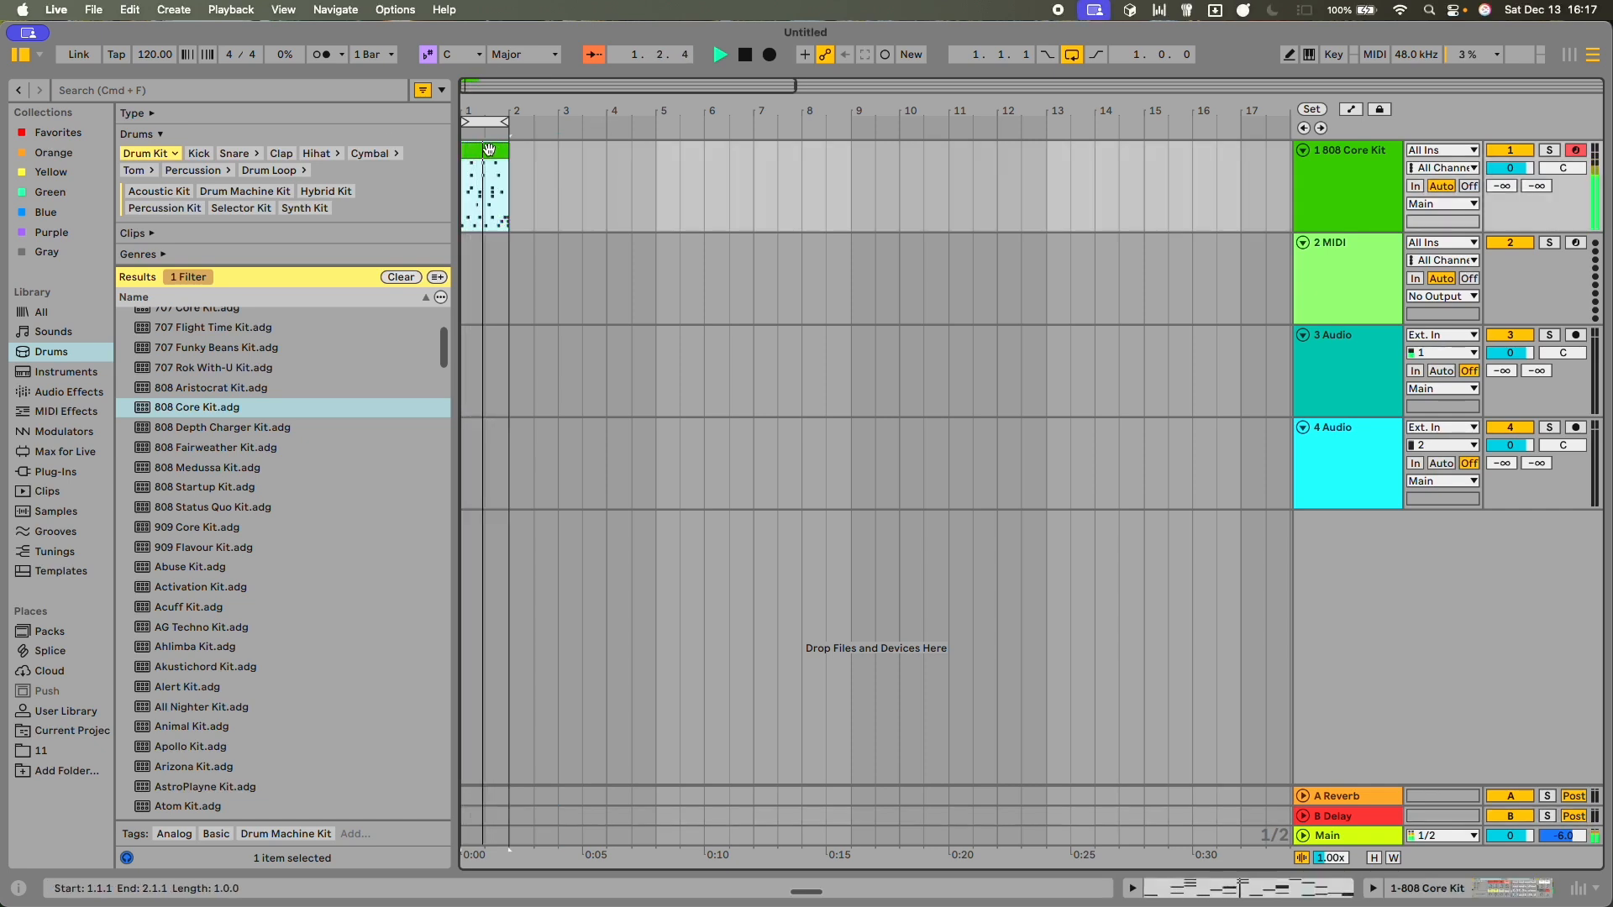
pyautogui.hotkey('shift', 'Tab')
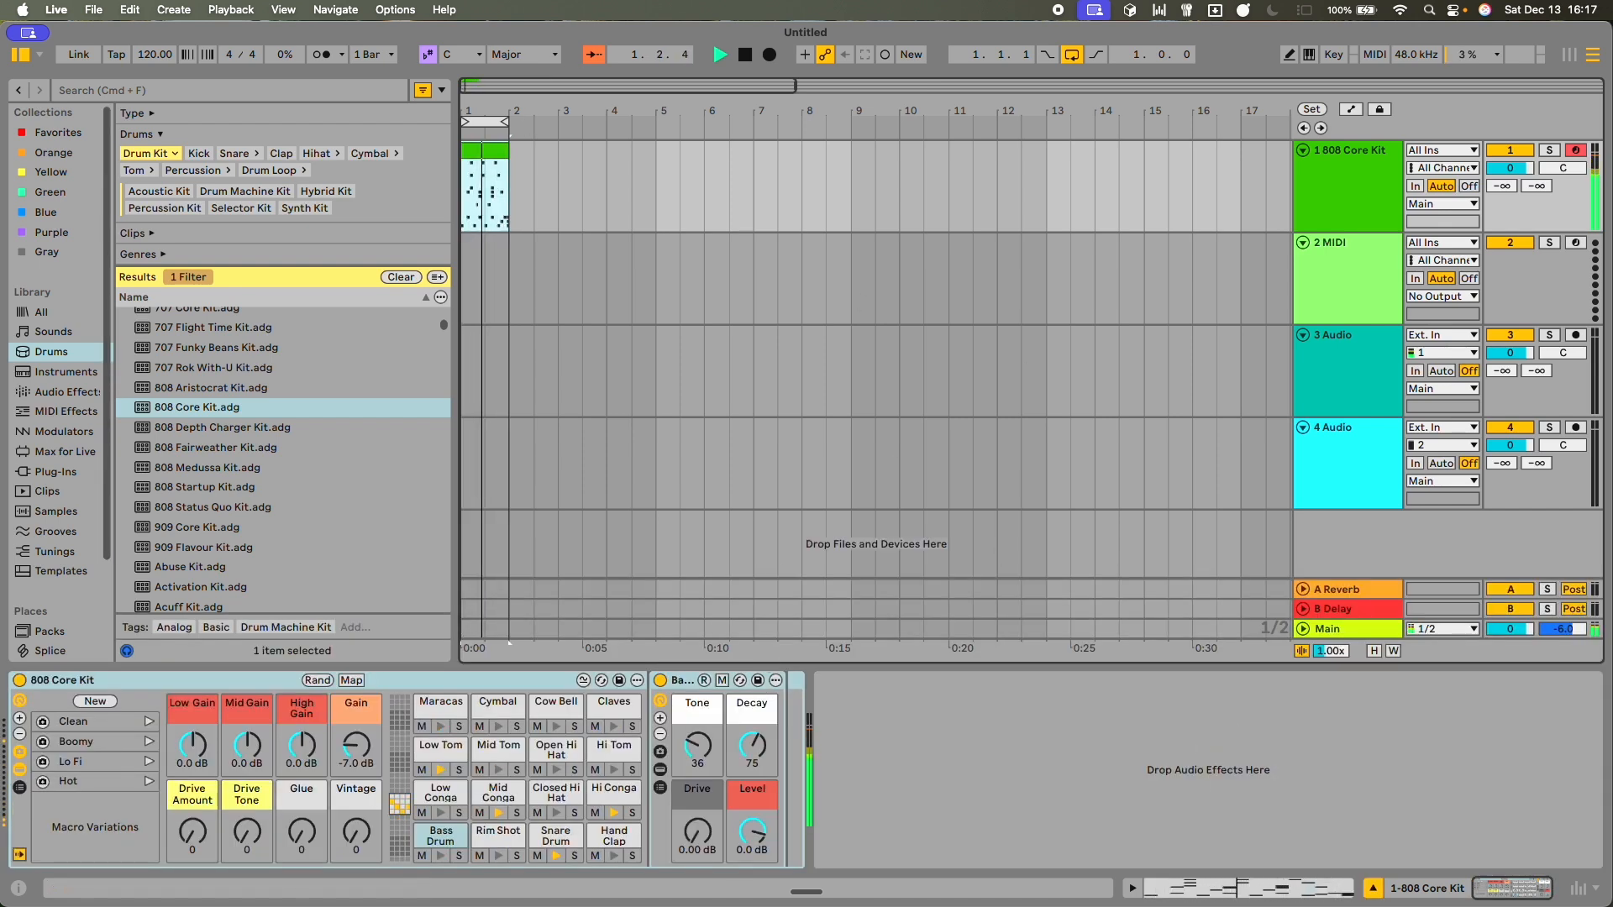
# - Add the ADVANCED DRUM BUS rack after the 808 Core Kit and set its Punch to about -11.3 dB
pyautogui.moveTo(59, 332); pyautogui.dragTo(1044, 748)
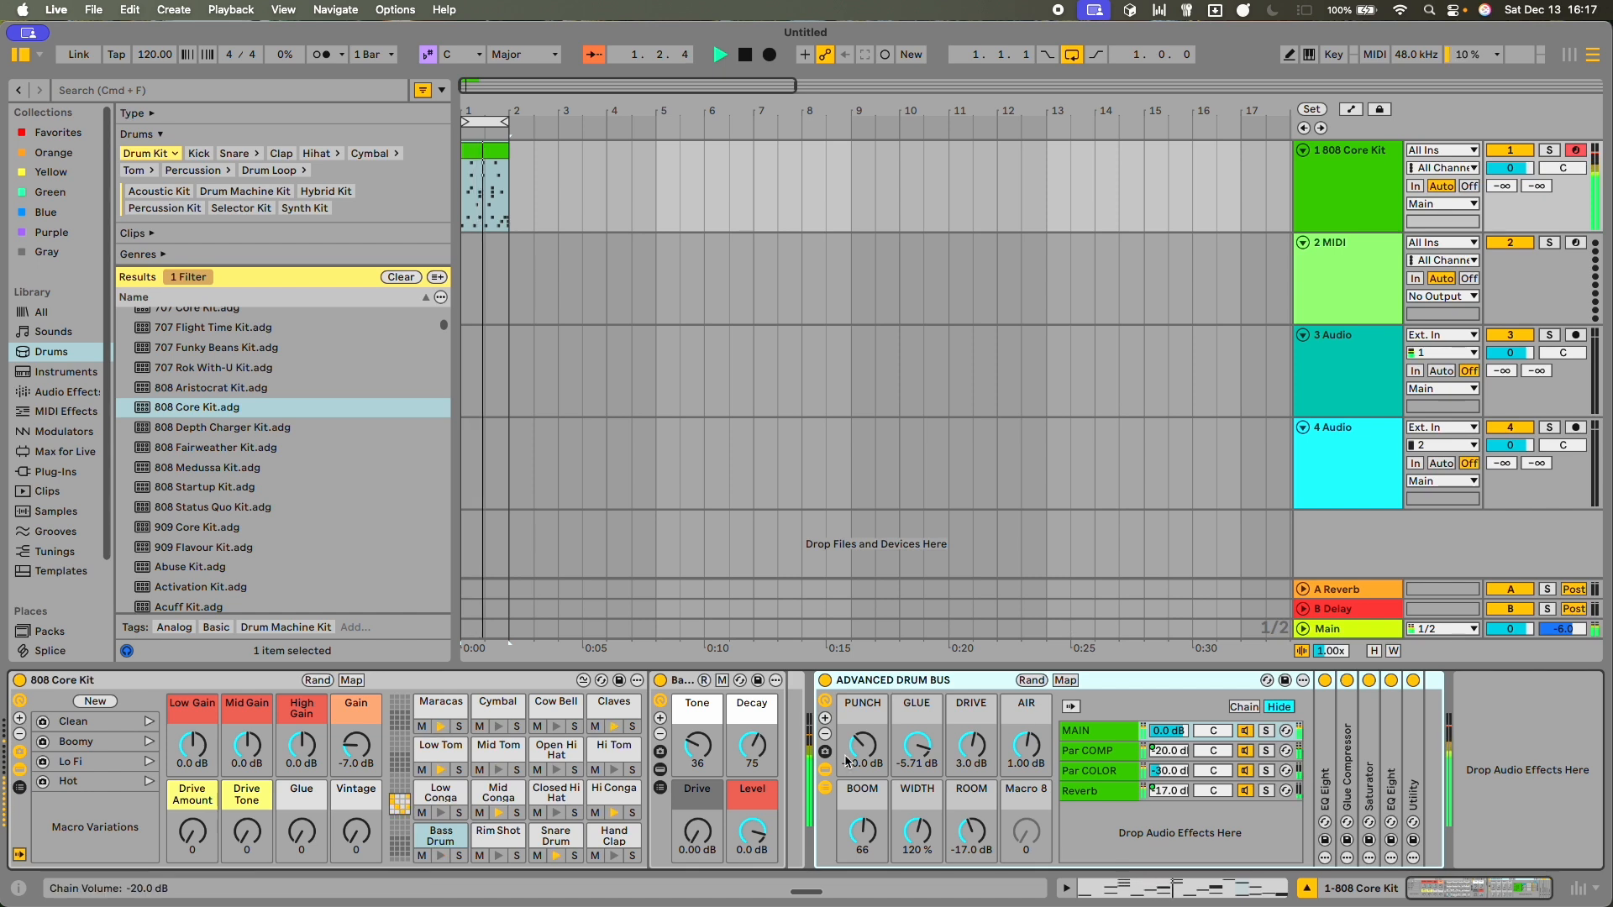
pyautogui.moveTo(863, 743); pyautogui.dragTo(863, 807)
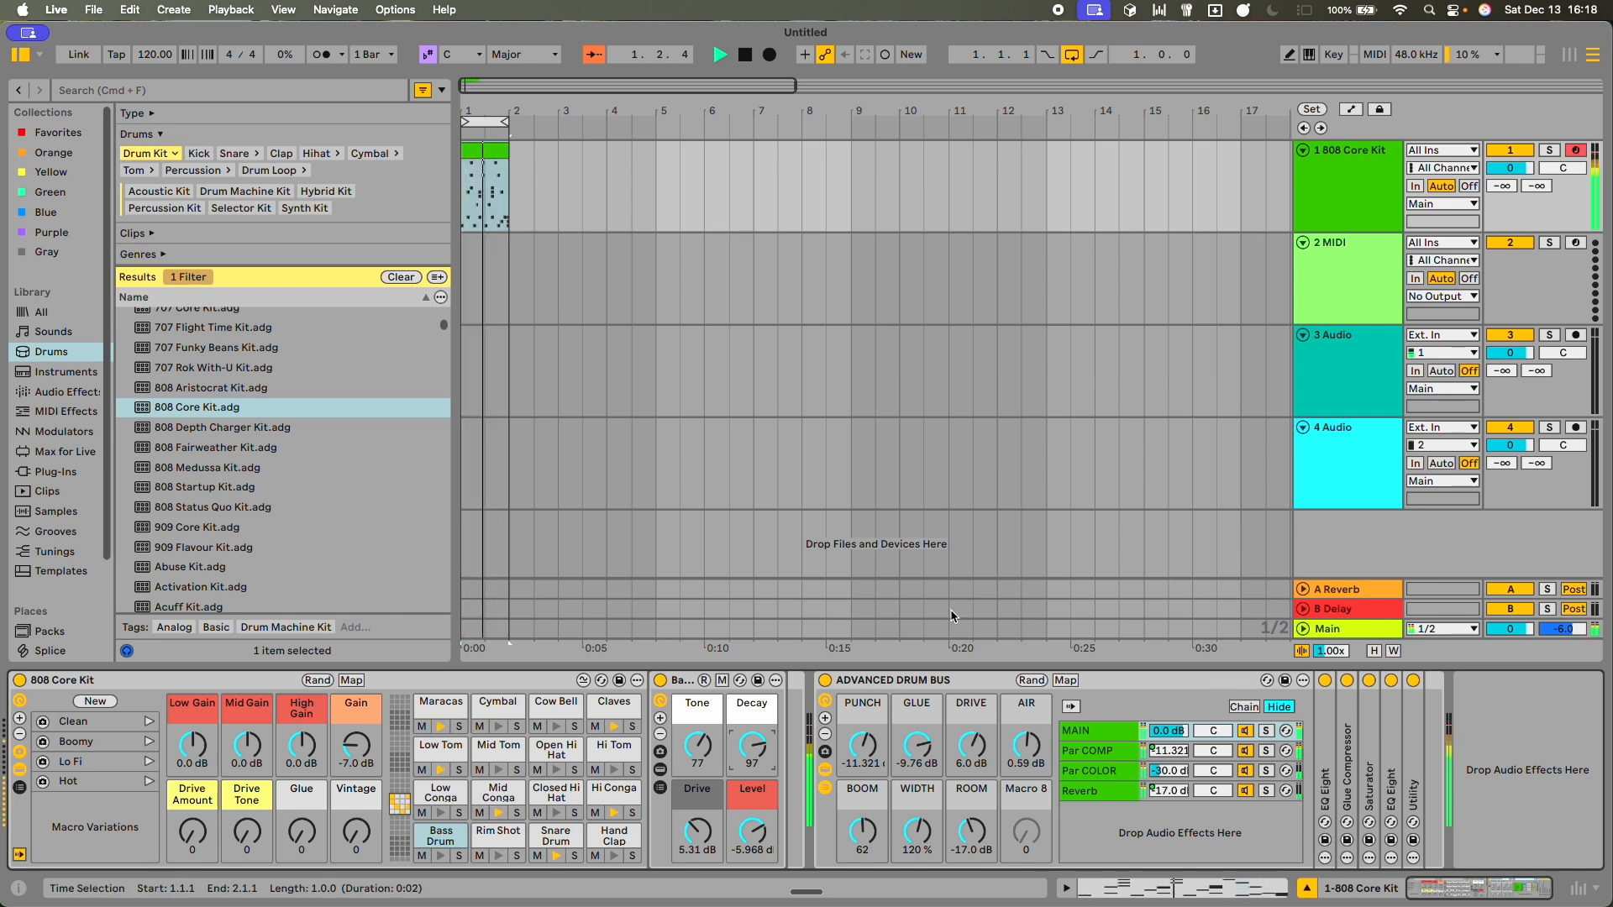
# - Randomize the ADVANCED DRUM BUS macros several times to audition different settings on the beat
pyautogui.click(1116, 685)
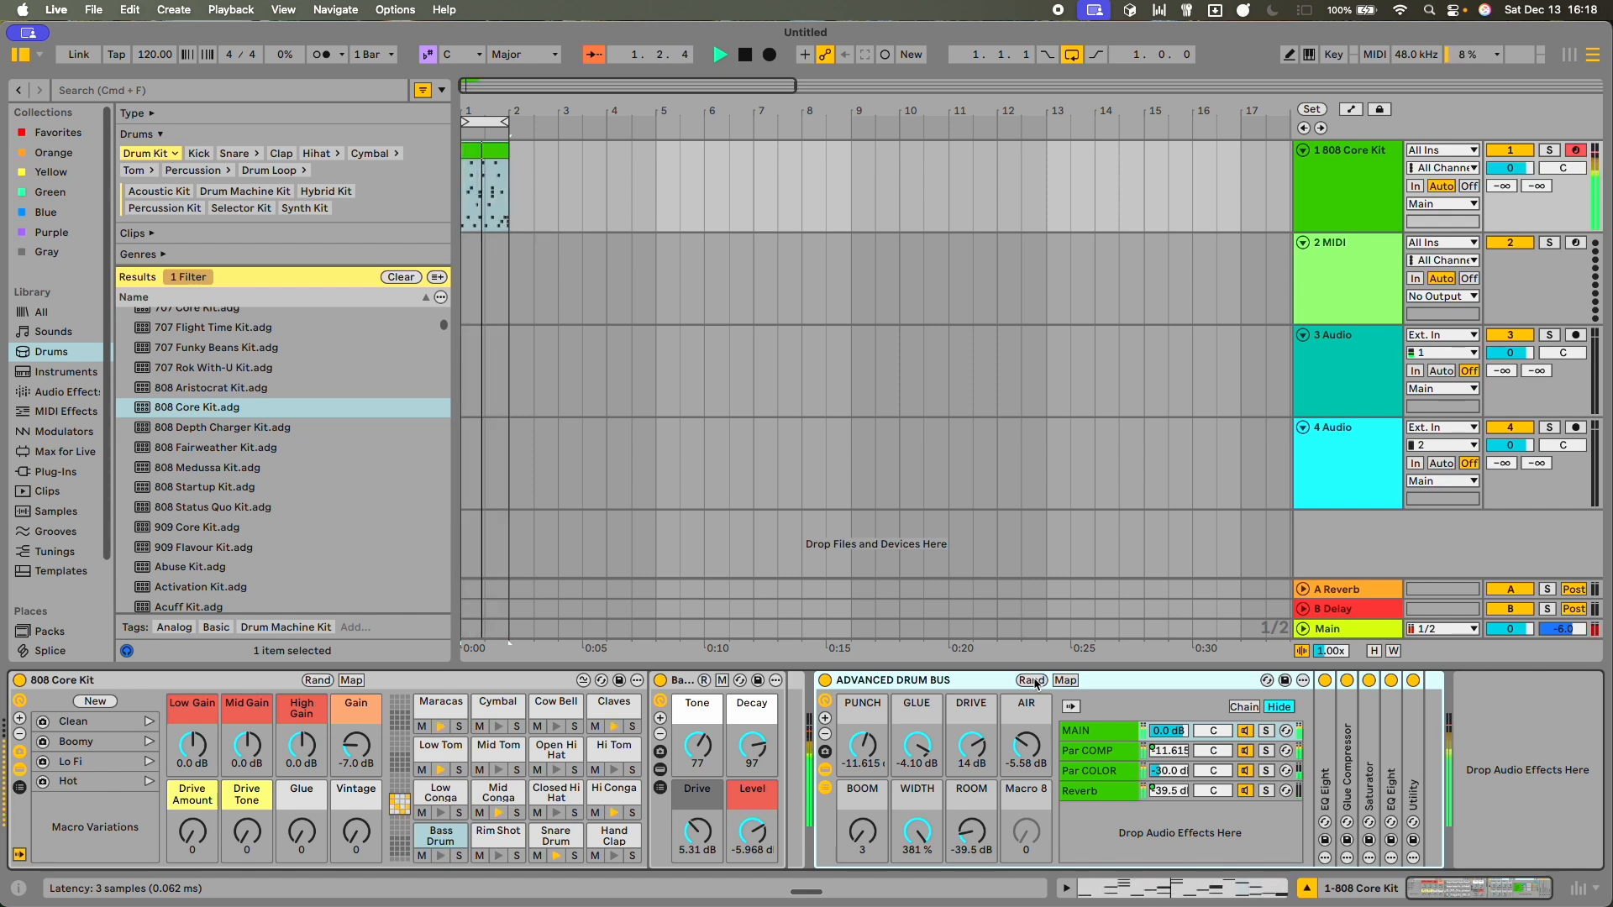
pyautogui.click(871, 743)
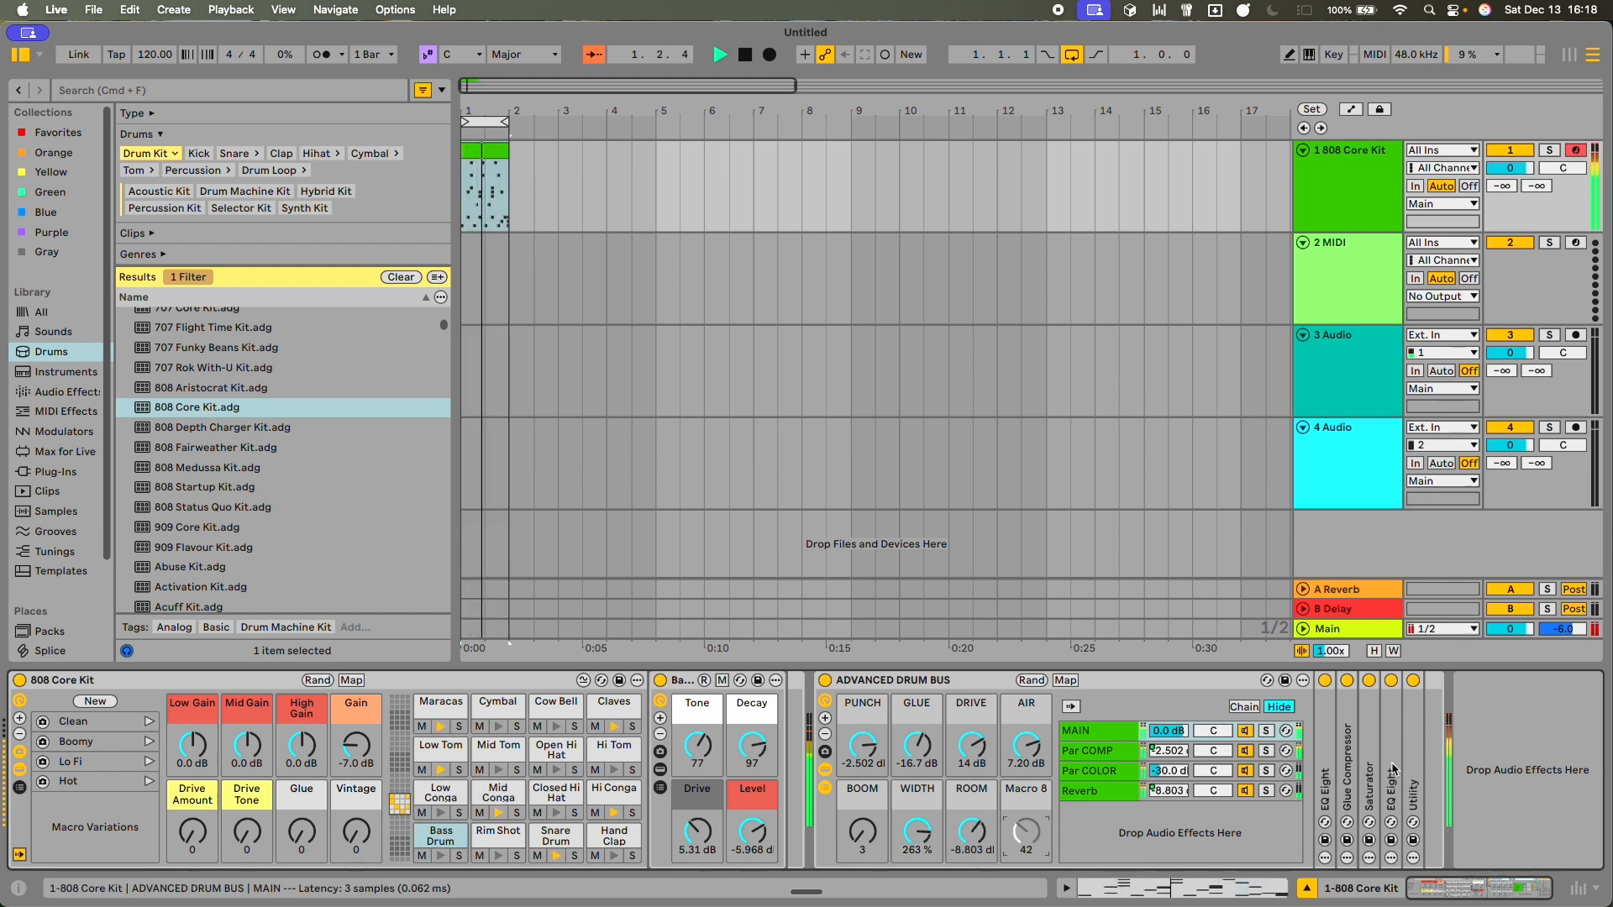
pyautogui.click(1042, 685)
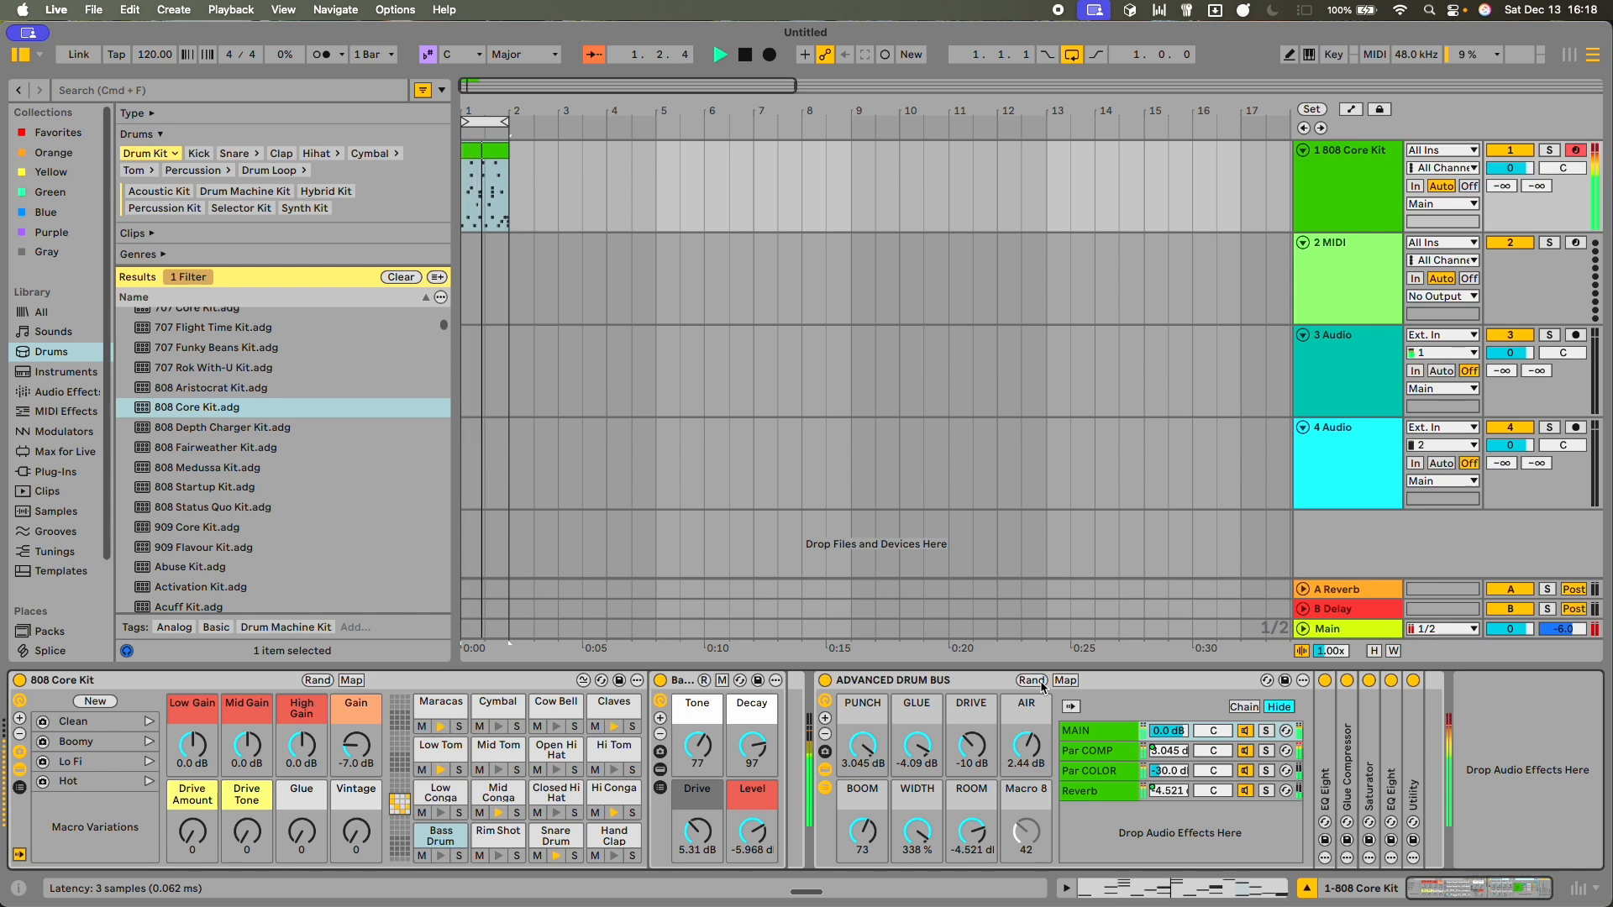
pyautogui.click(1042, 686)
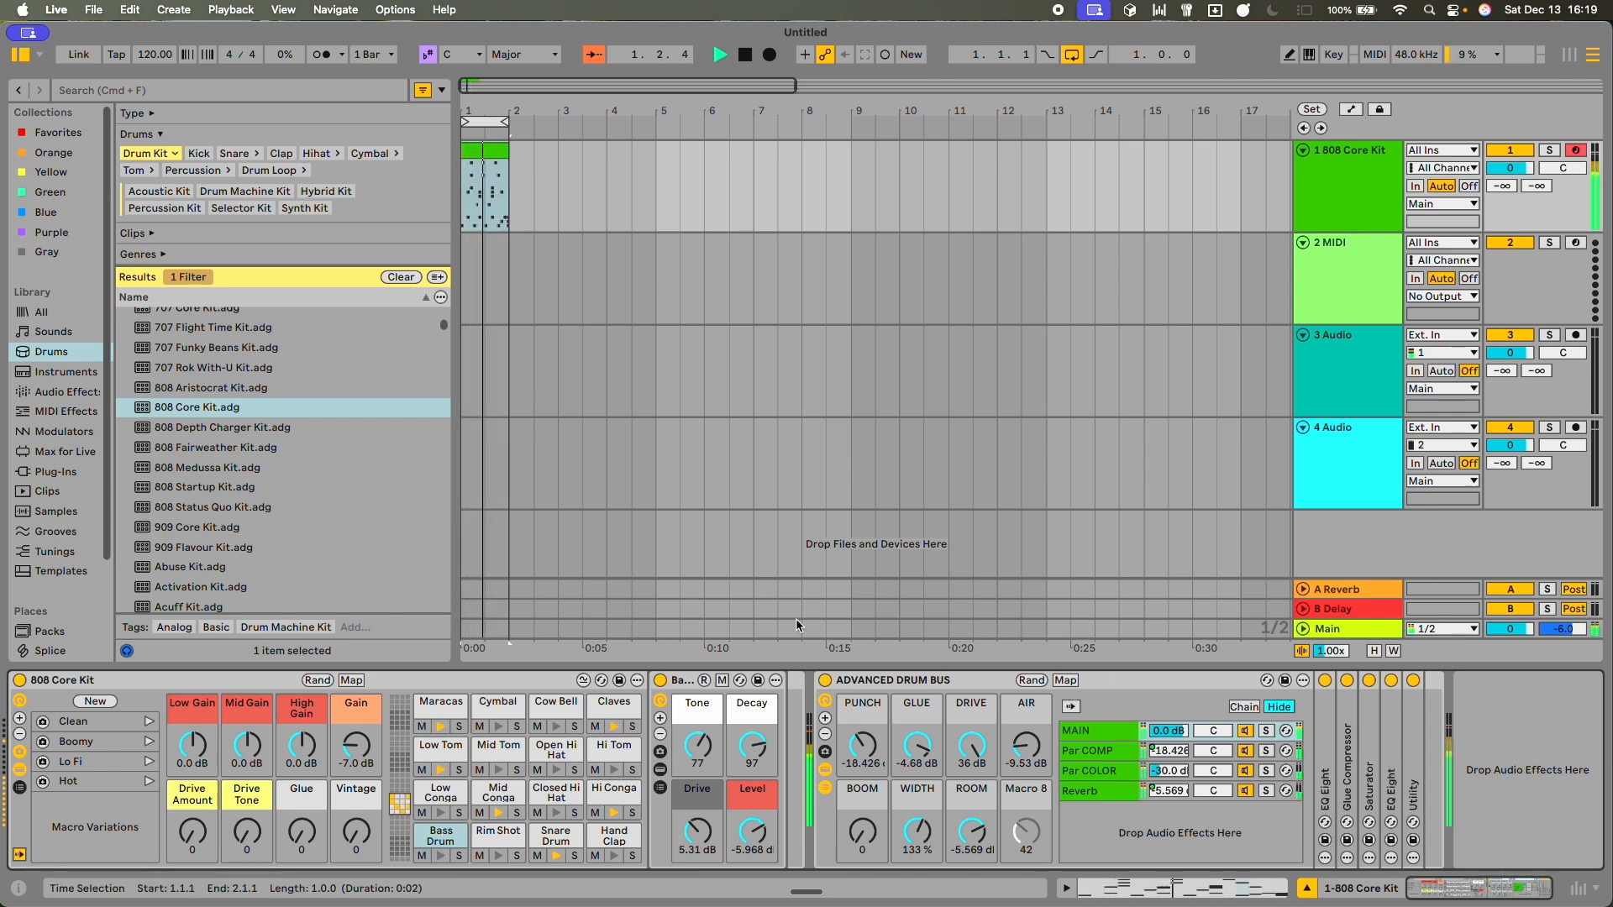
# - Stop playback and delete the ADVANCED DRUM BUS rack from the 808 Core Kit track
pyautogui.press('space')
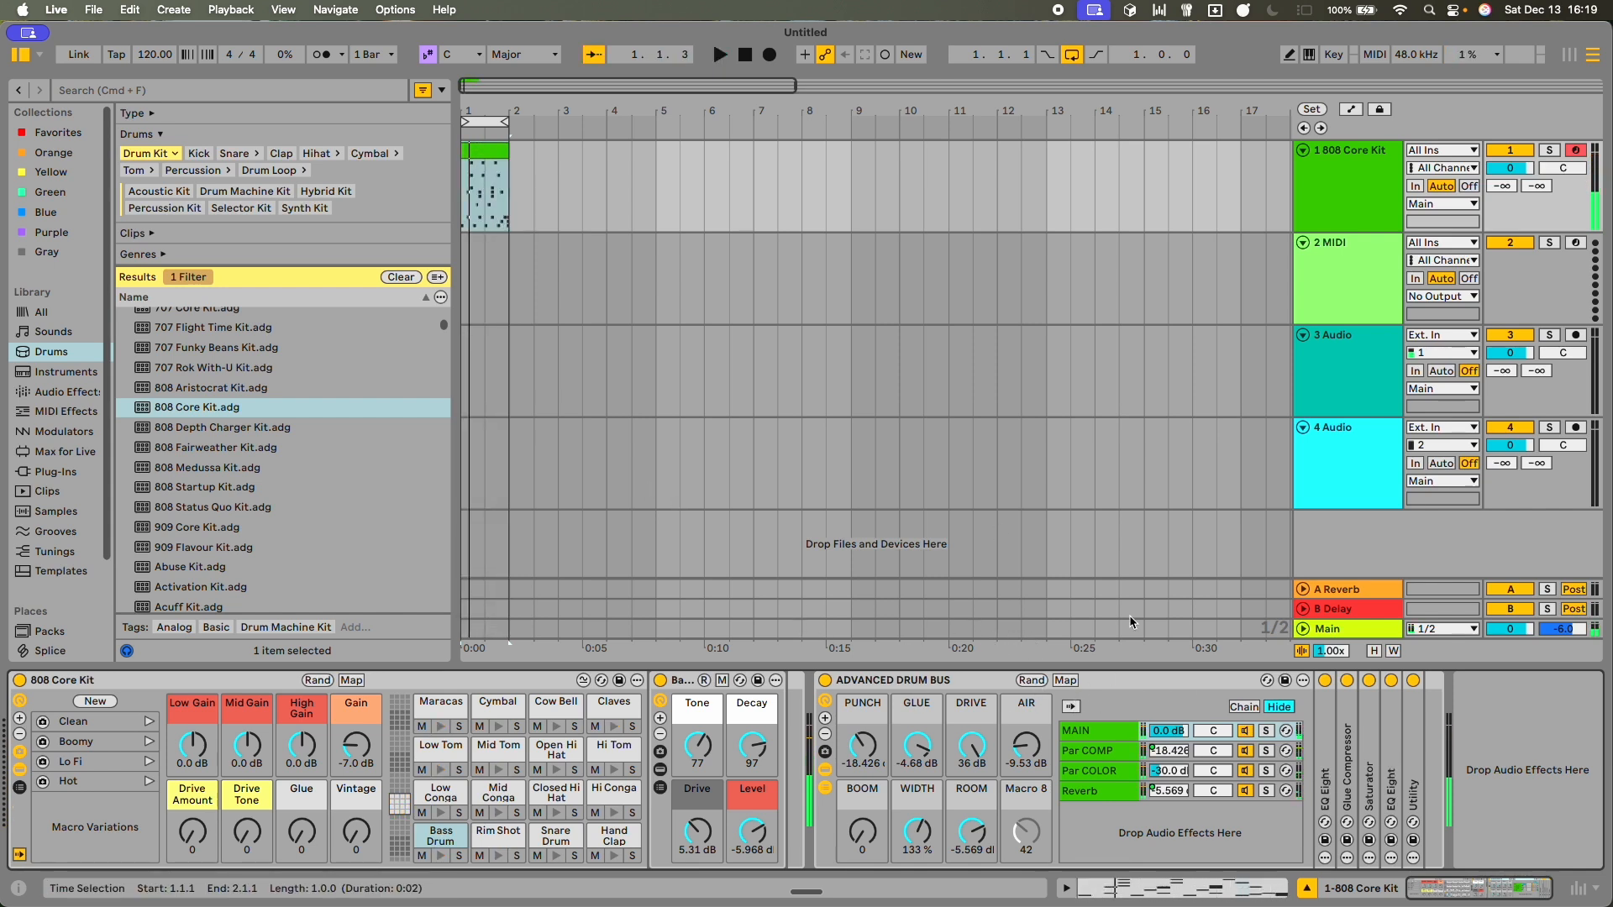
pyautogui.click(910, 682)
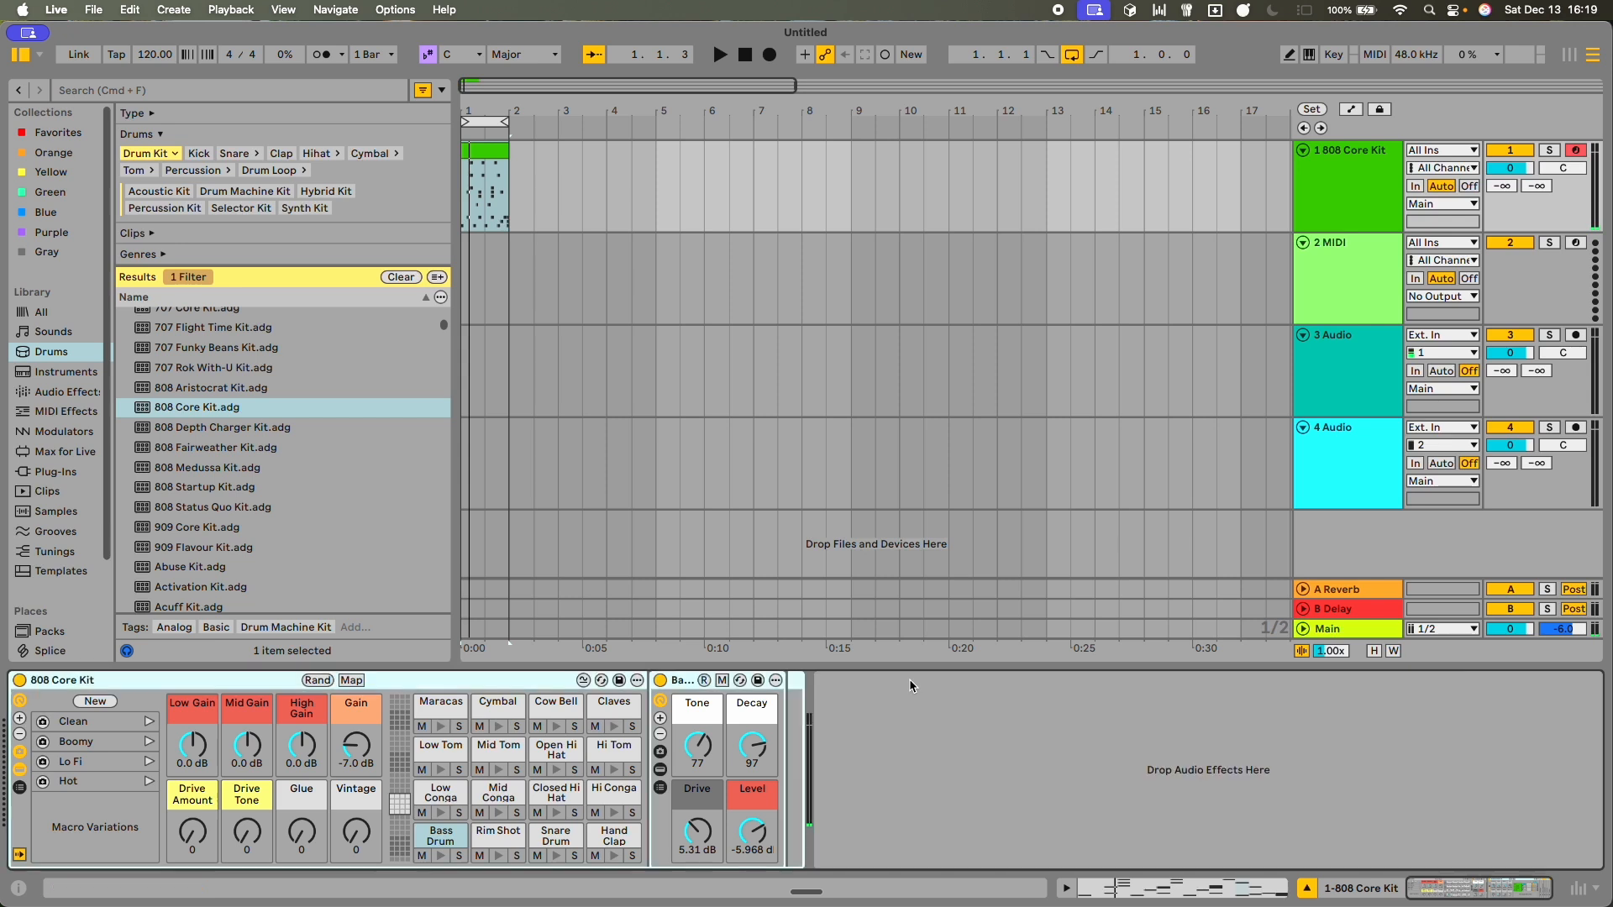
pyautogui.press('Delete')
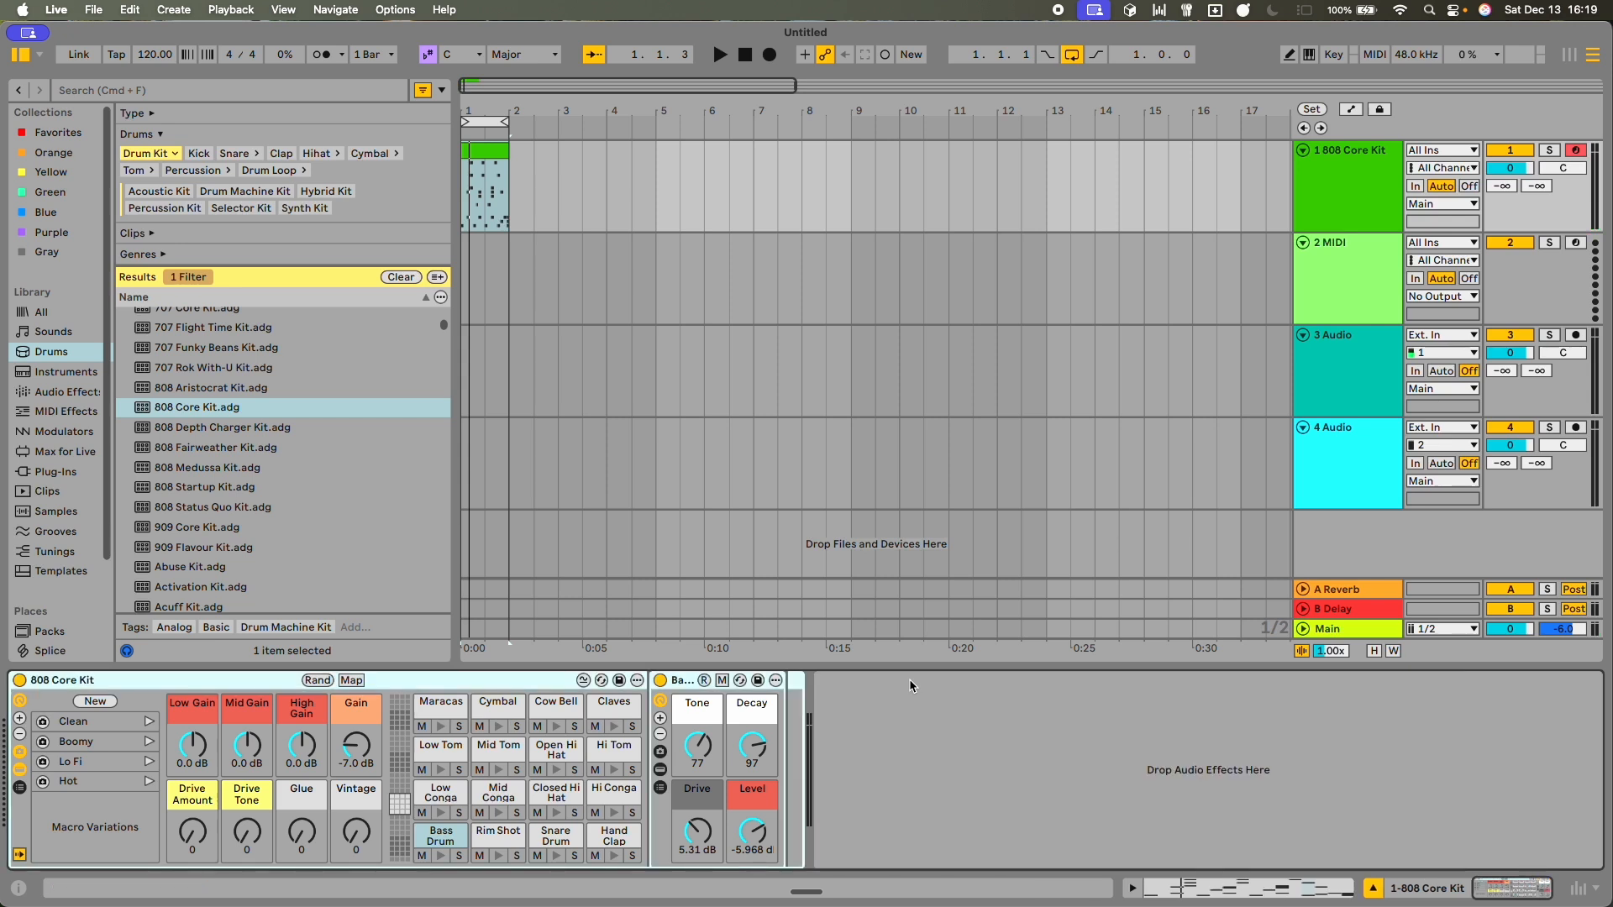
# - Try the Note Echo MIDI effect before the 808 Core Kit, play the beat with it and remove it again
pyautogui.click(61, 412)
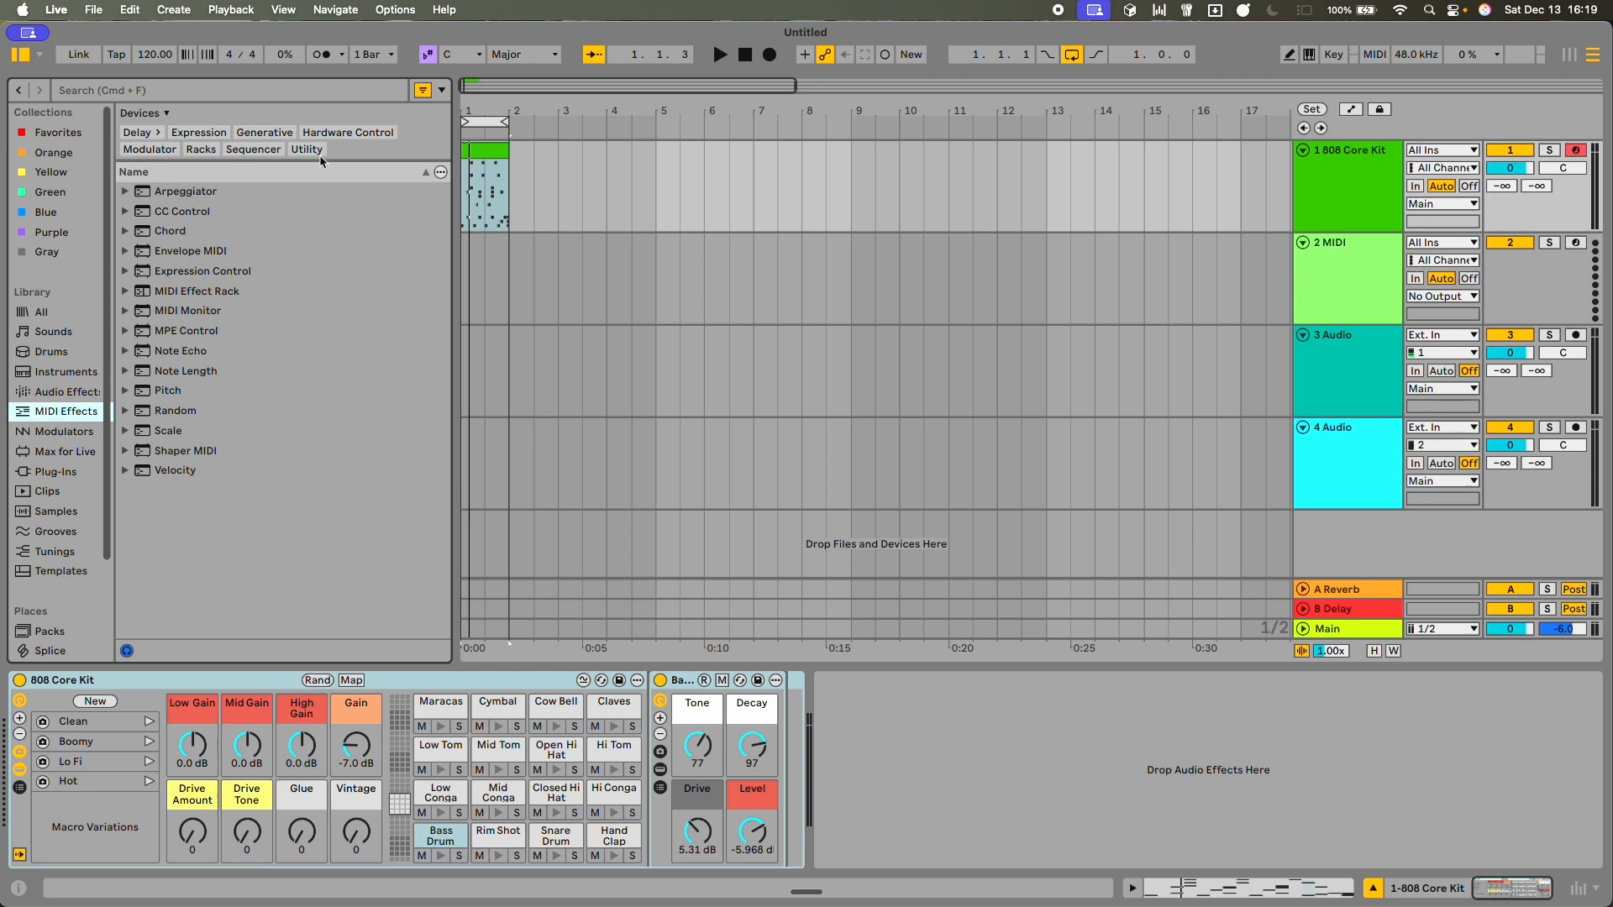
pyautogui.click(143, 132)
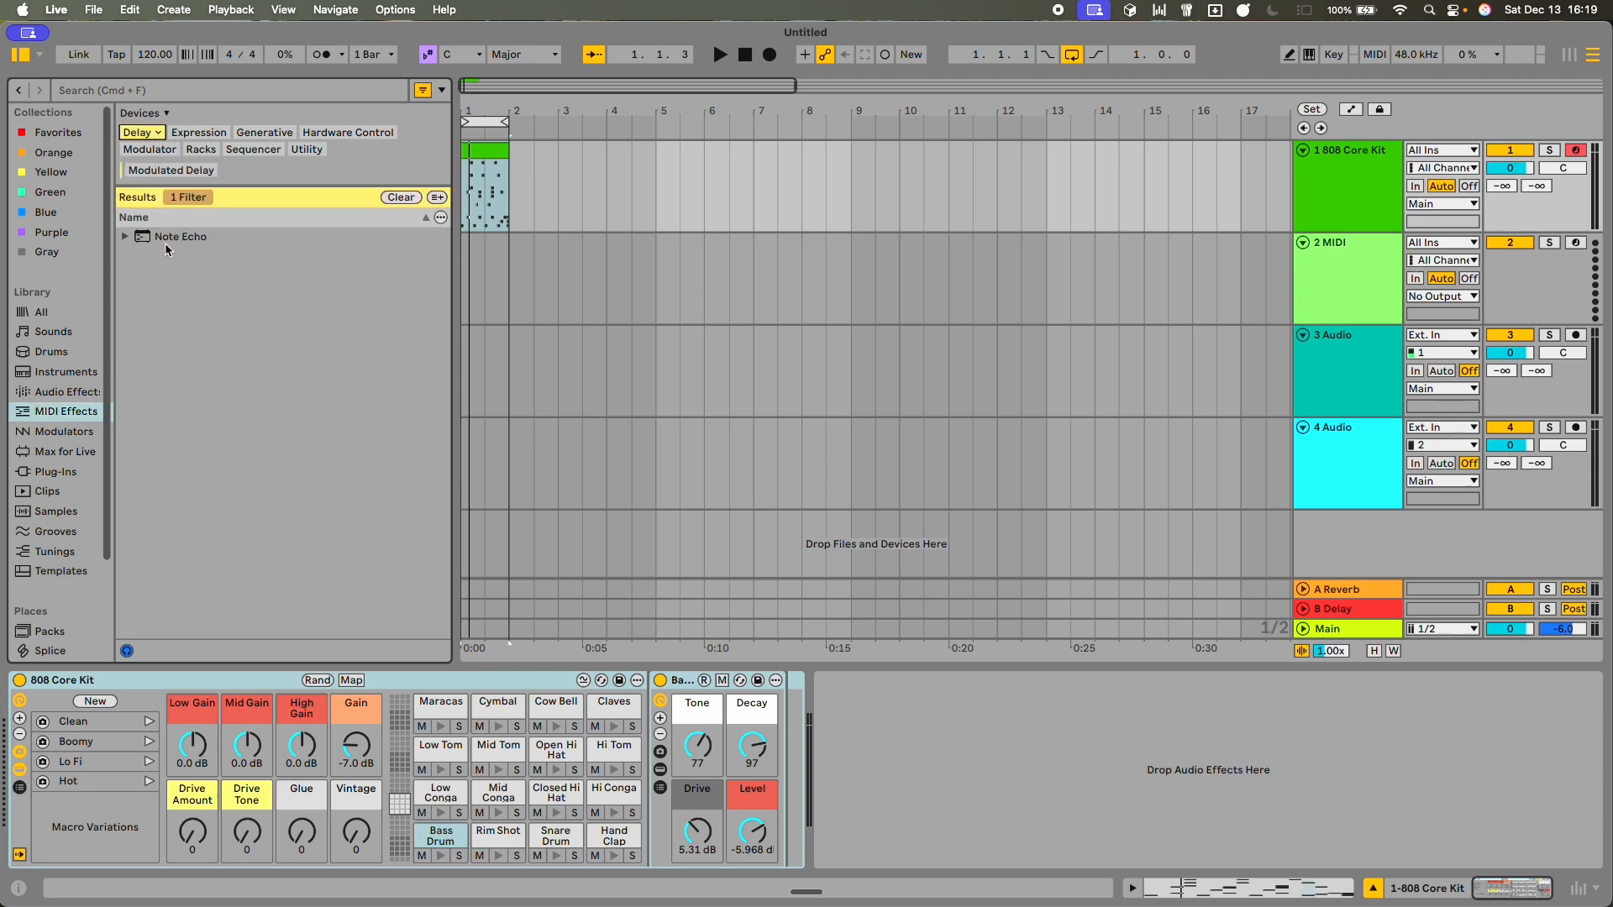
pyautogui.moveTo(176, 241); pyautogui.dragTo(870, 761)
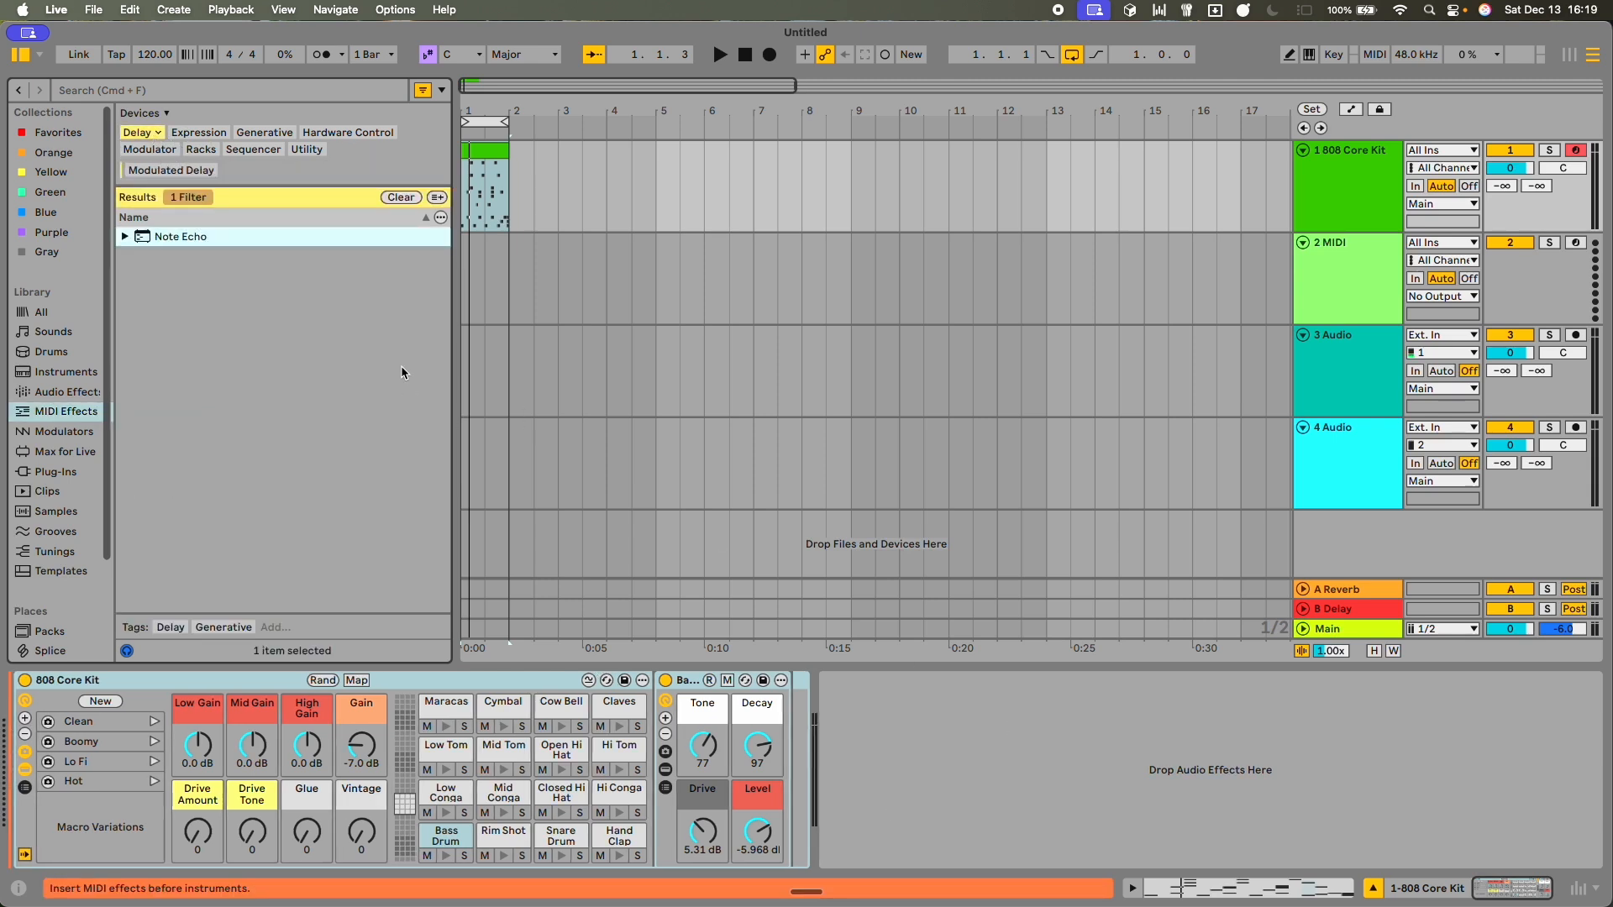
pyautogui.press('Return')
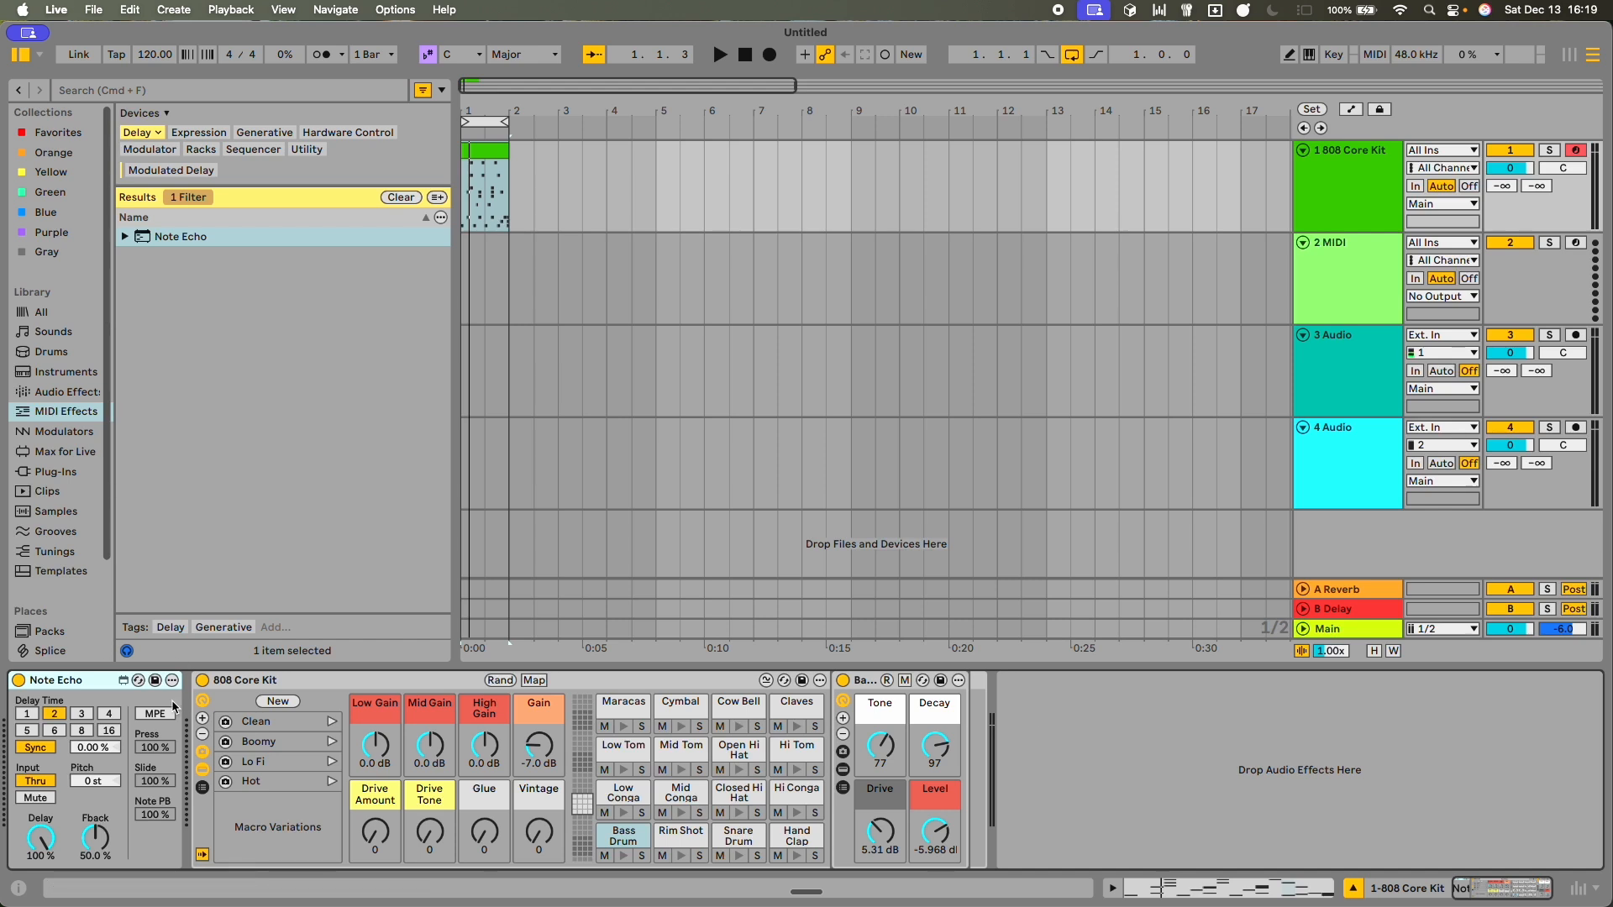
pyautogui.press('space')
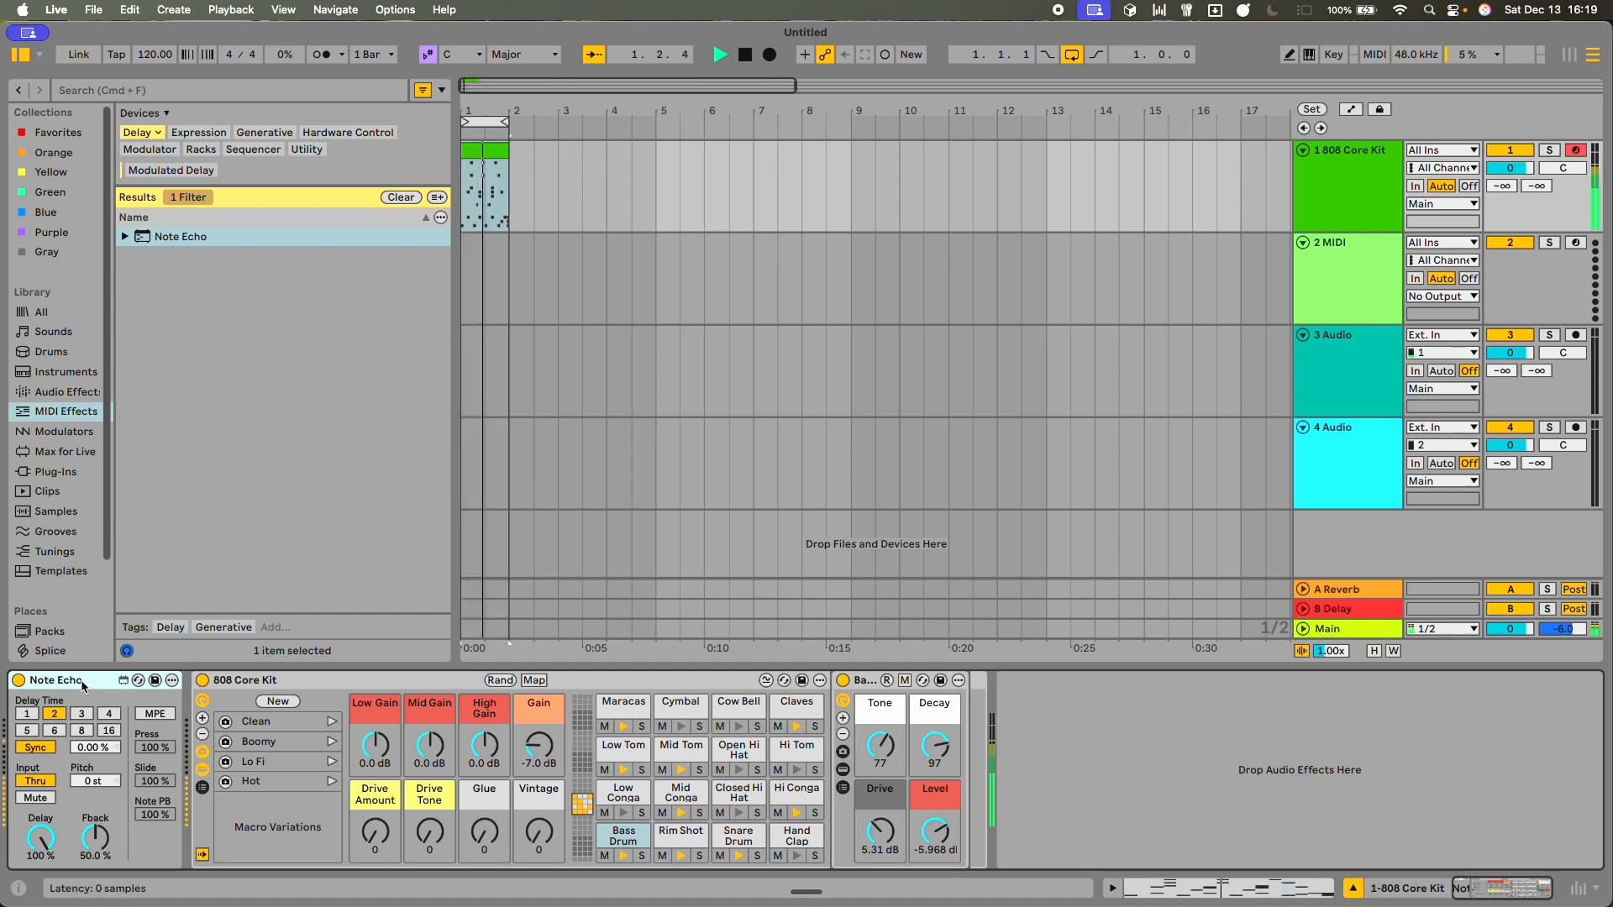
pyautogui.press('Delete')
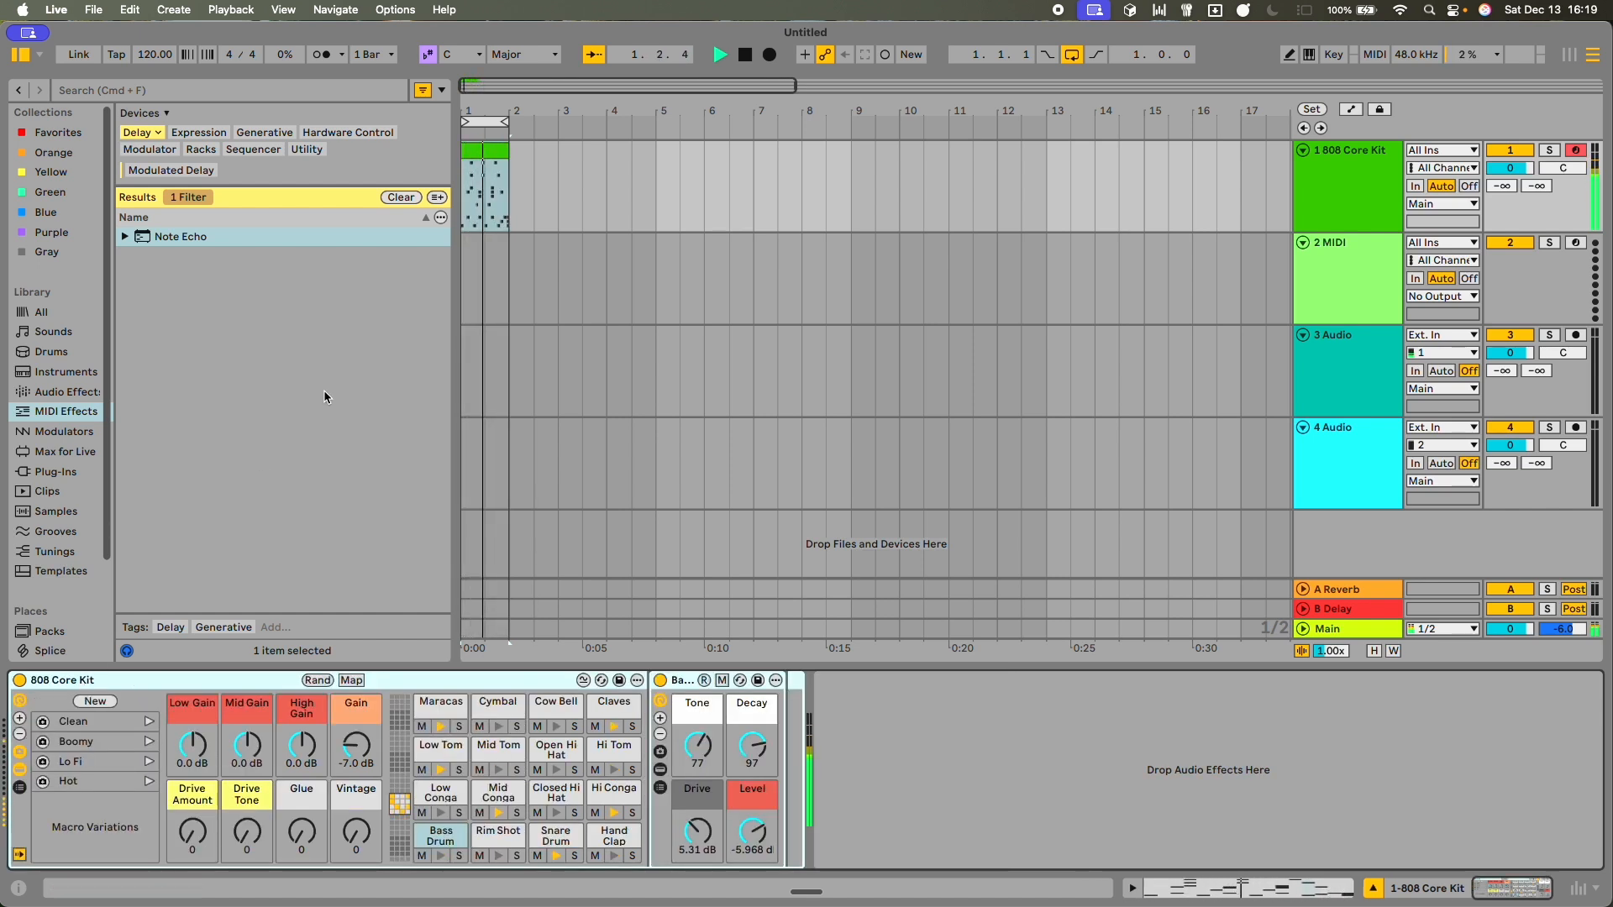
# - Add the Auto Filter preset Comb Filtered Beat after the kit, with Drive at 37% and Rate at 9.65 Hz
pyautogui.click(66, 391)
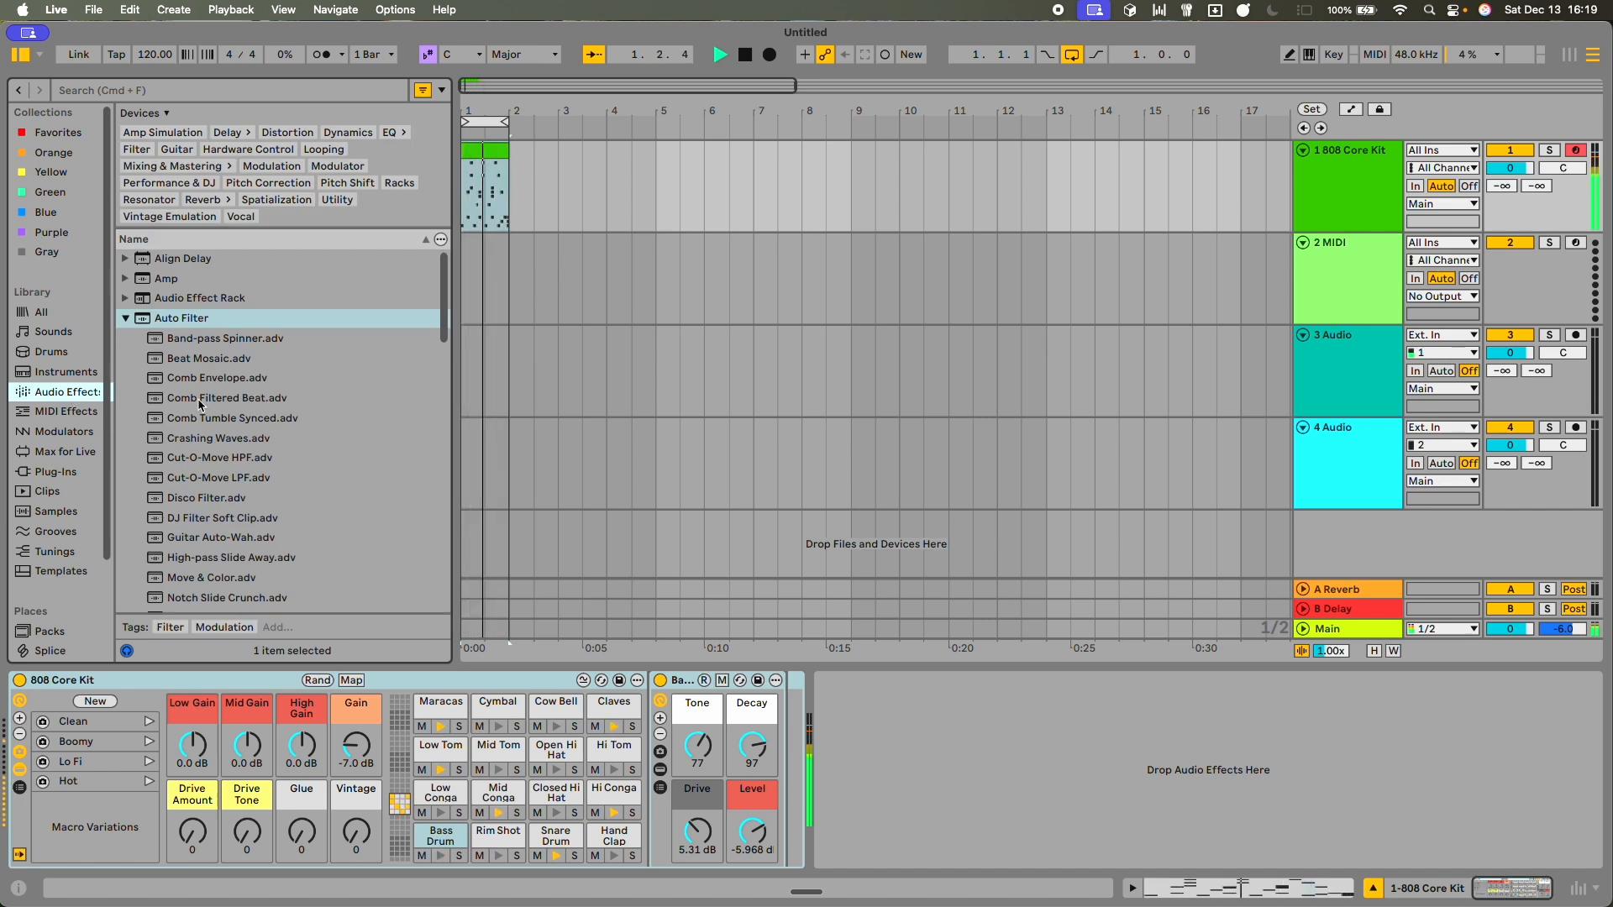
pyautogui.moveTo(200, 400); pyautogui.dragTo(1028, 802)
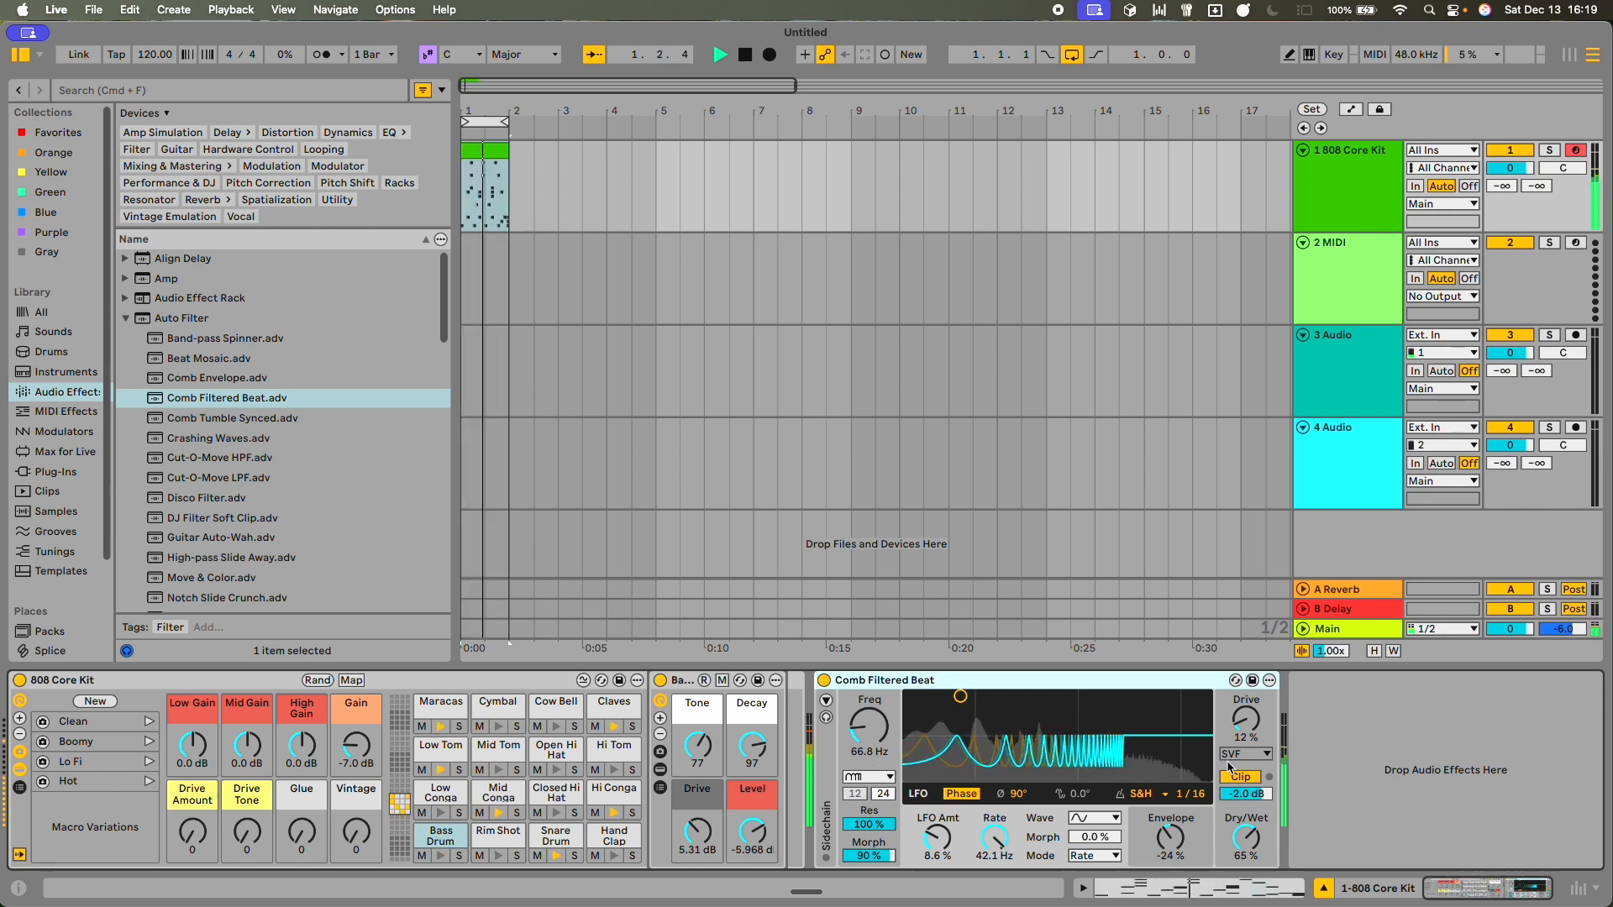
pyautogui.moveTo(1251, 734); pyautogui.dragTo(1251, 722)
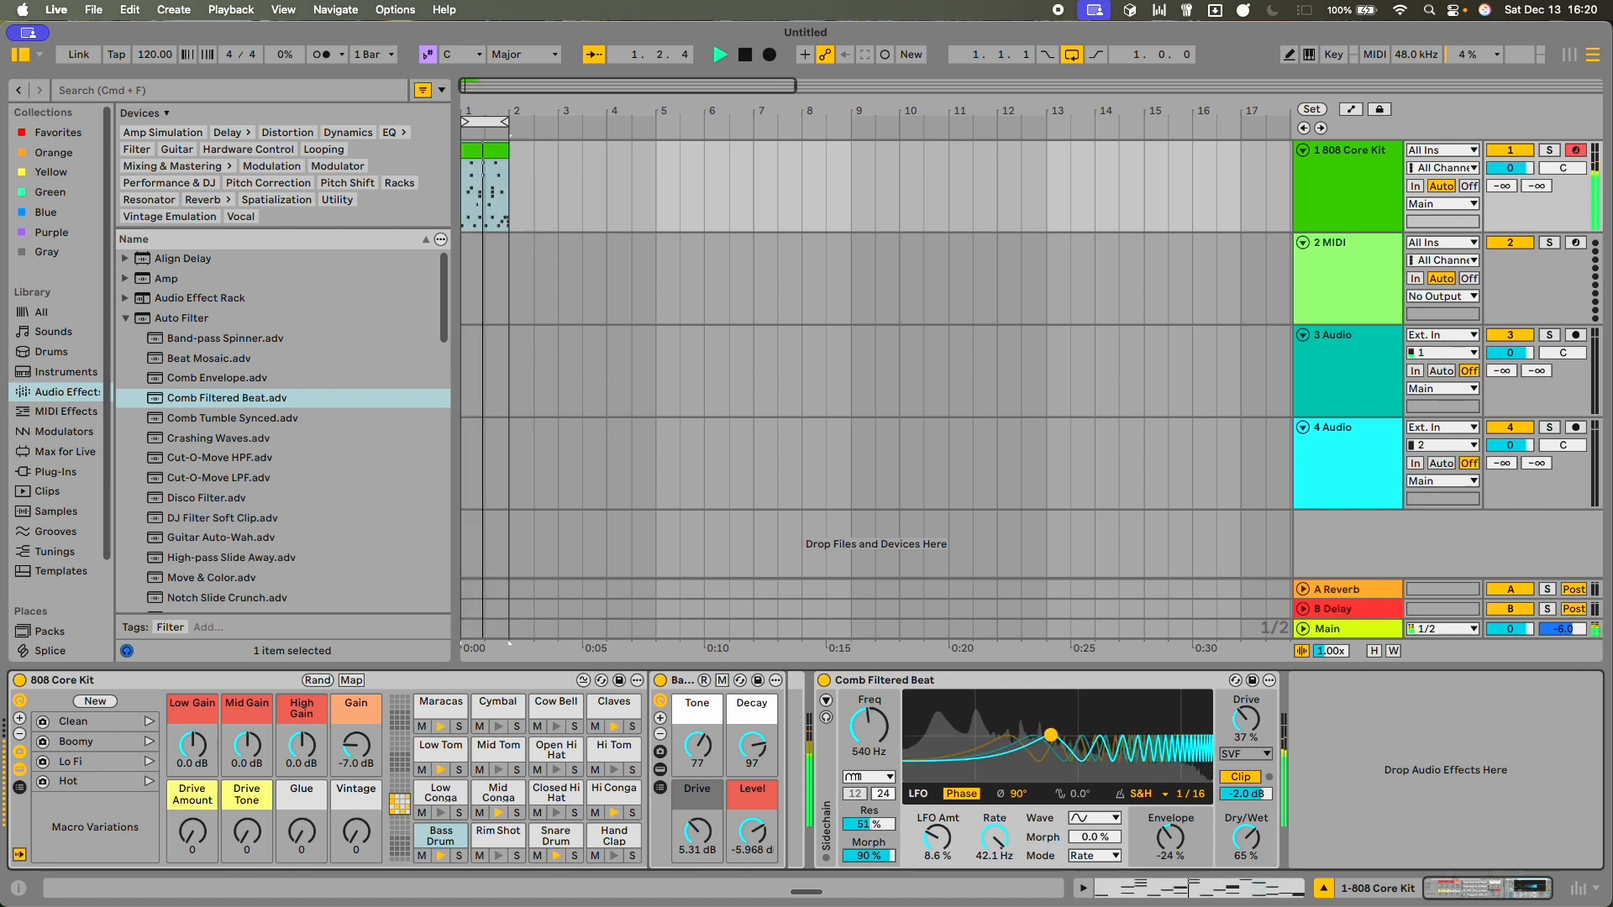
pyautogui.moveTo(994, 837); pyautogui.dragTo(994, 866)
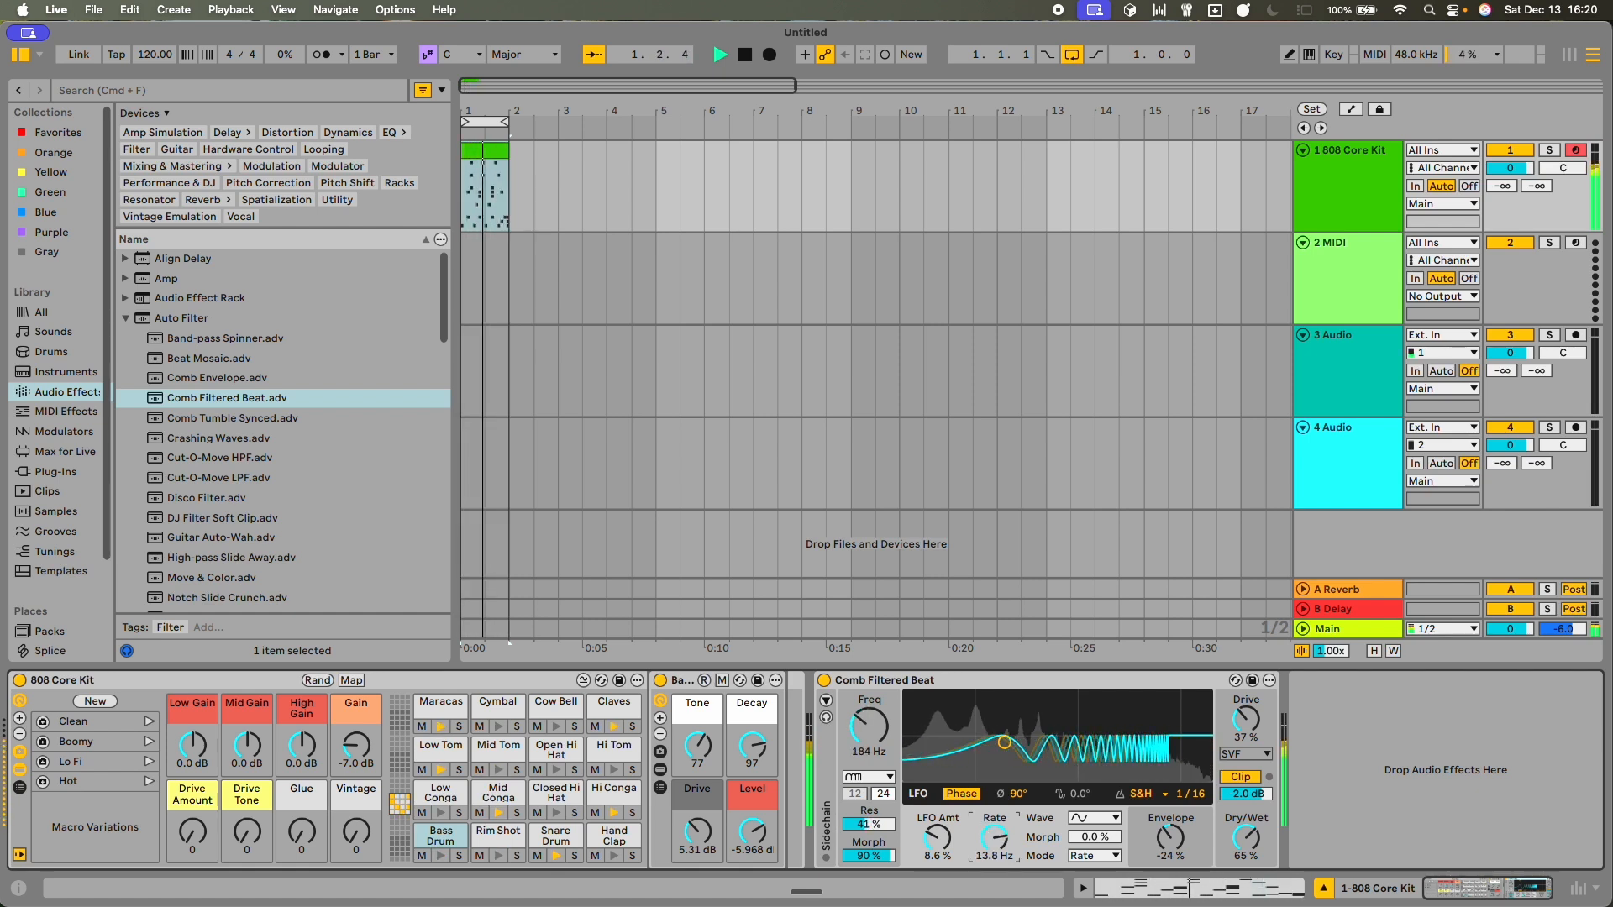
# - Replace the Comb Filtered Beat effect on the 808 Core Kit track with the Auto Filter preset Crashing Waves
pyautogui.click(902, 679)
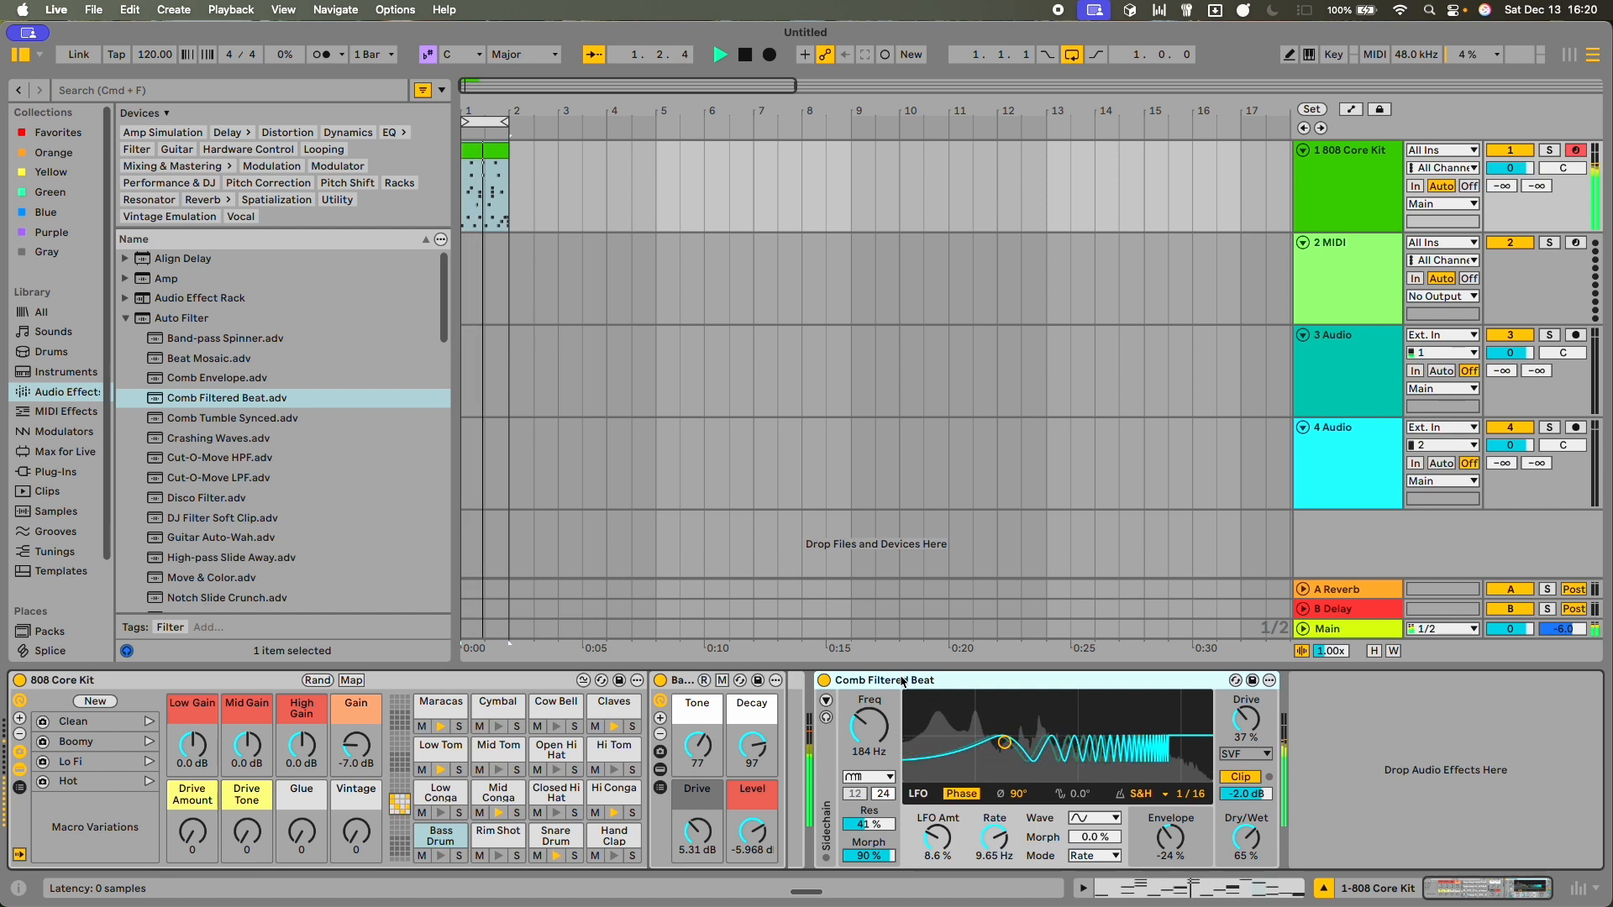
pyautogui.press('Delete')
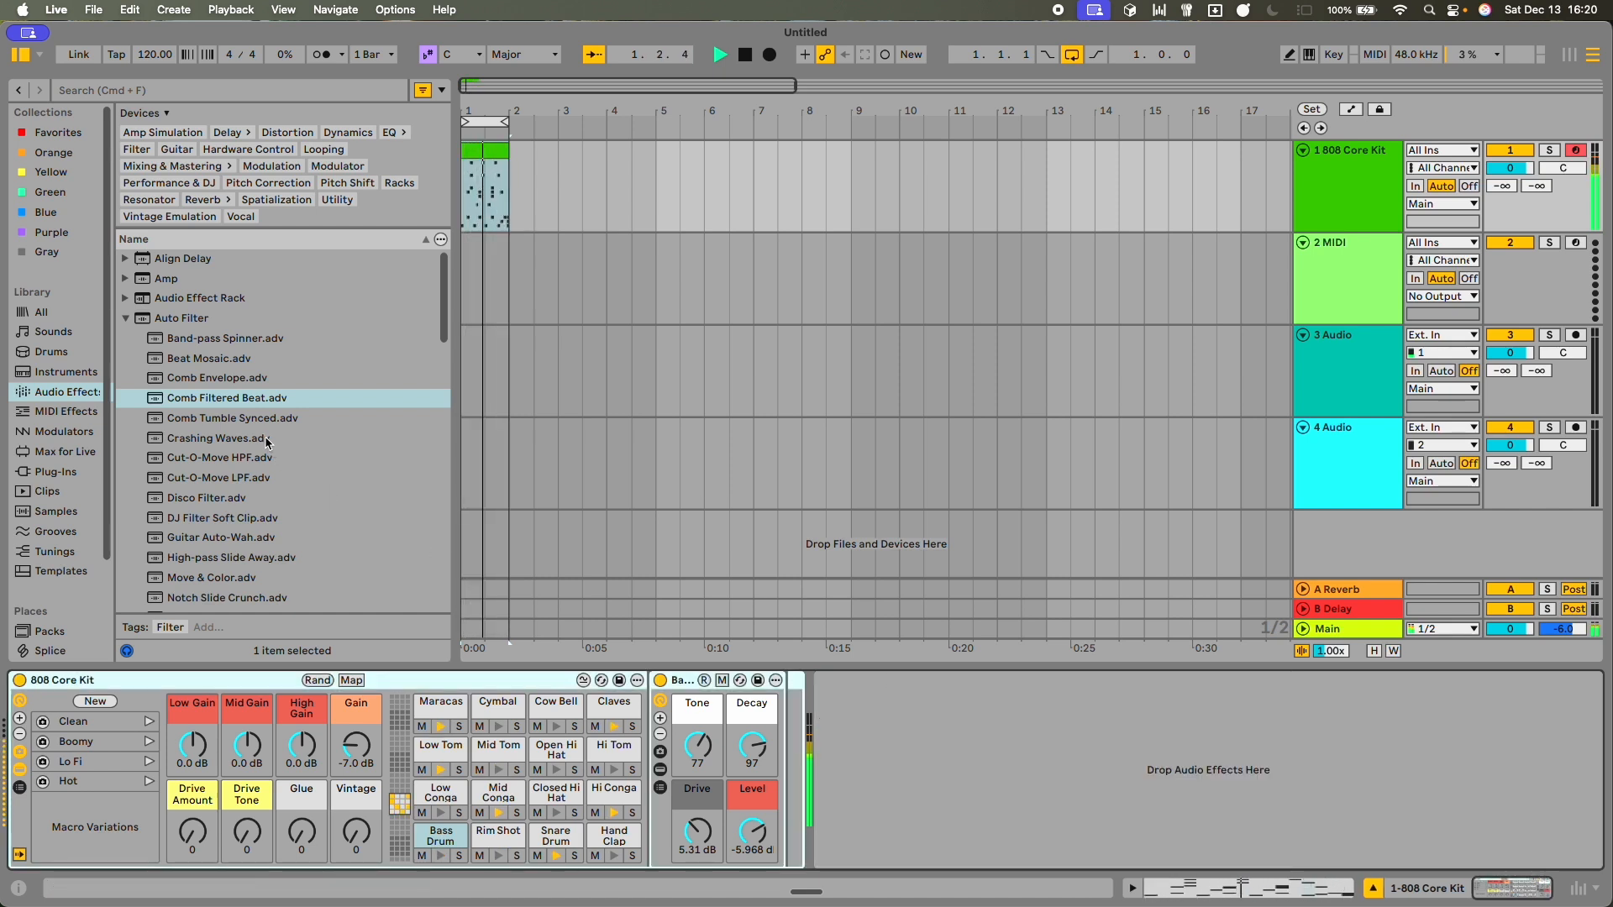
pyautogui.moveTo(267, 443); pyautogui.dragTo(882, 752)
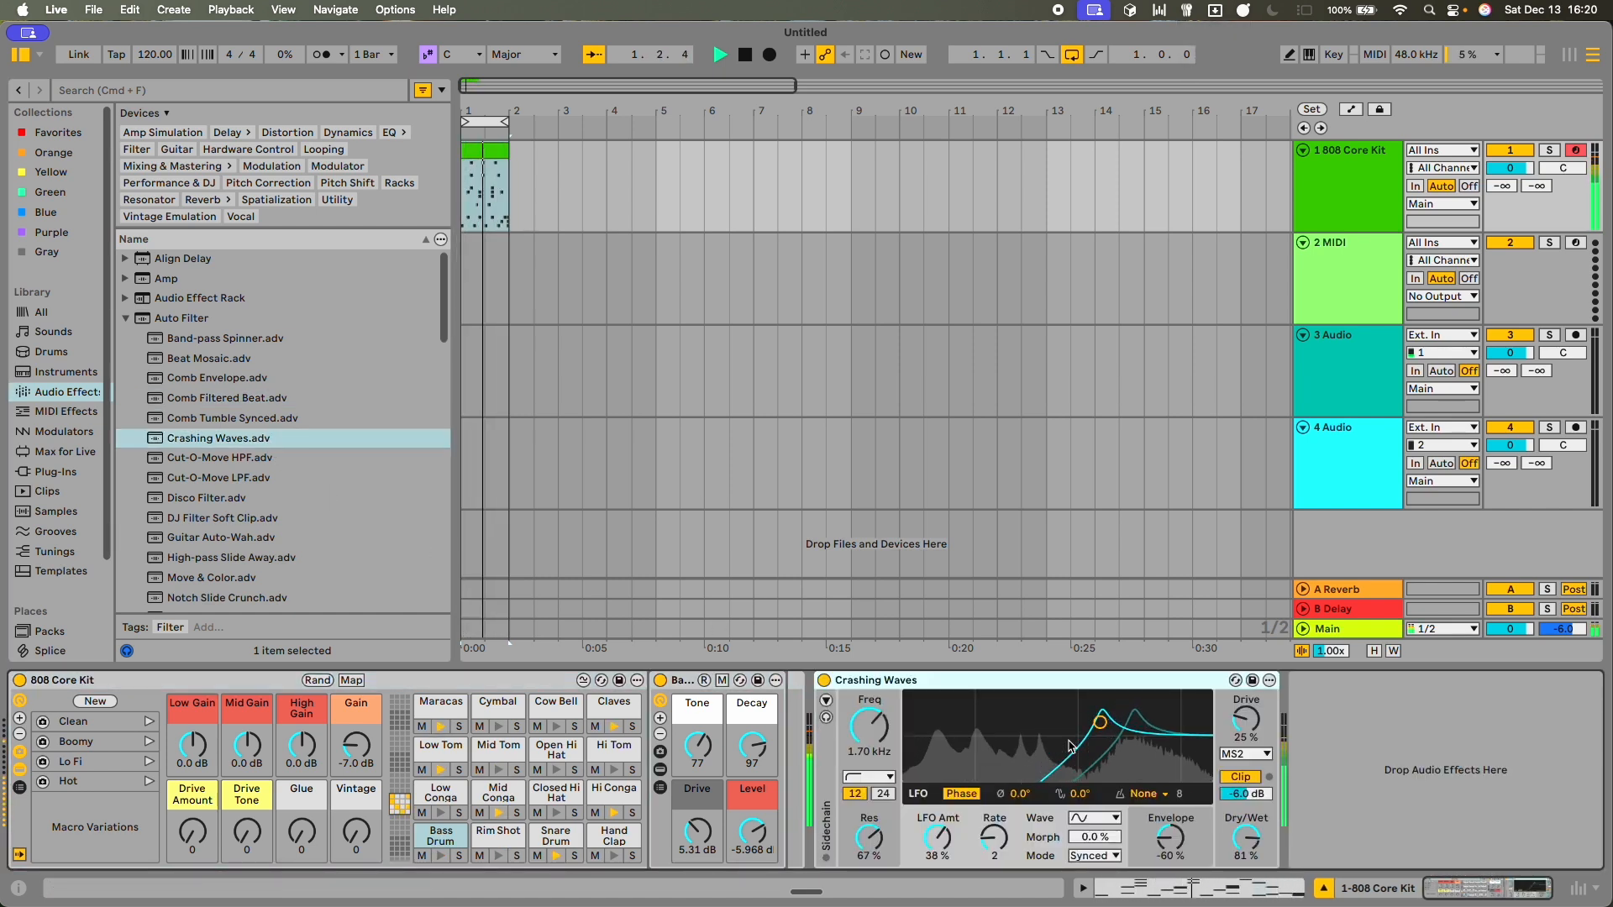
# - Try the Crashing Waves filter at about 78.5 Hz with 17% resonance, and delete it from the 808 Core Kit track
pyautogui.moveTo(1100, 723); pyautogui.dragTo(968, 761)
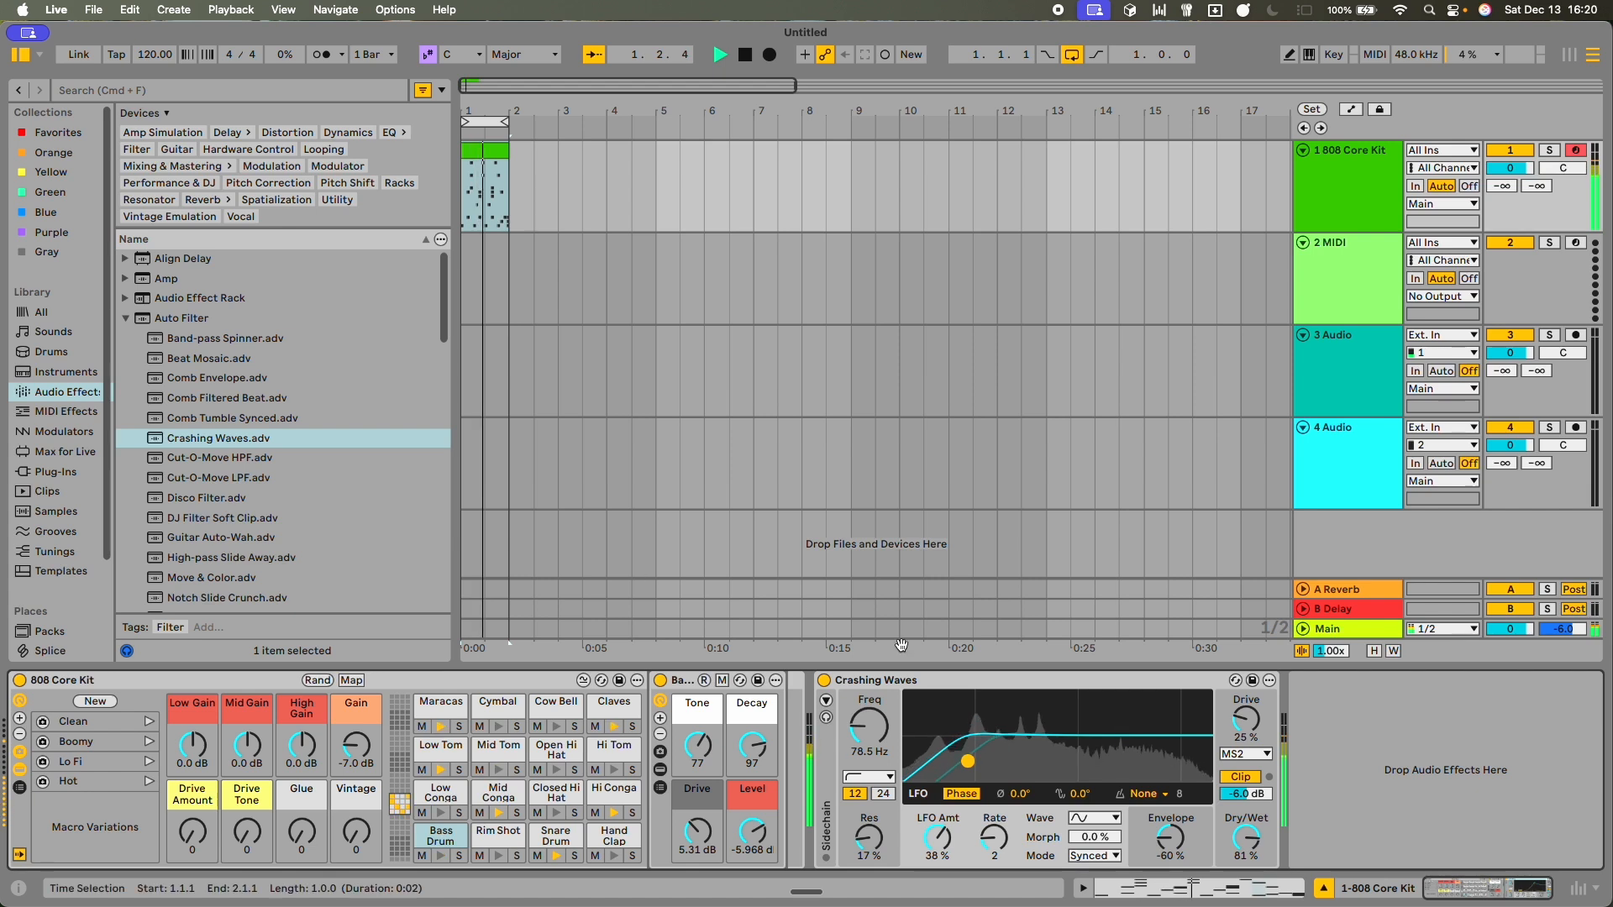
pyautogui.click(943, 681)
pyautogui.press('Delete')
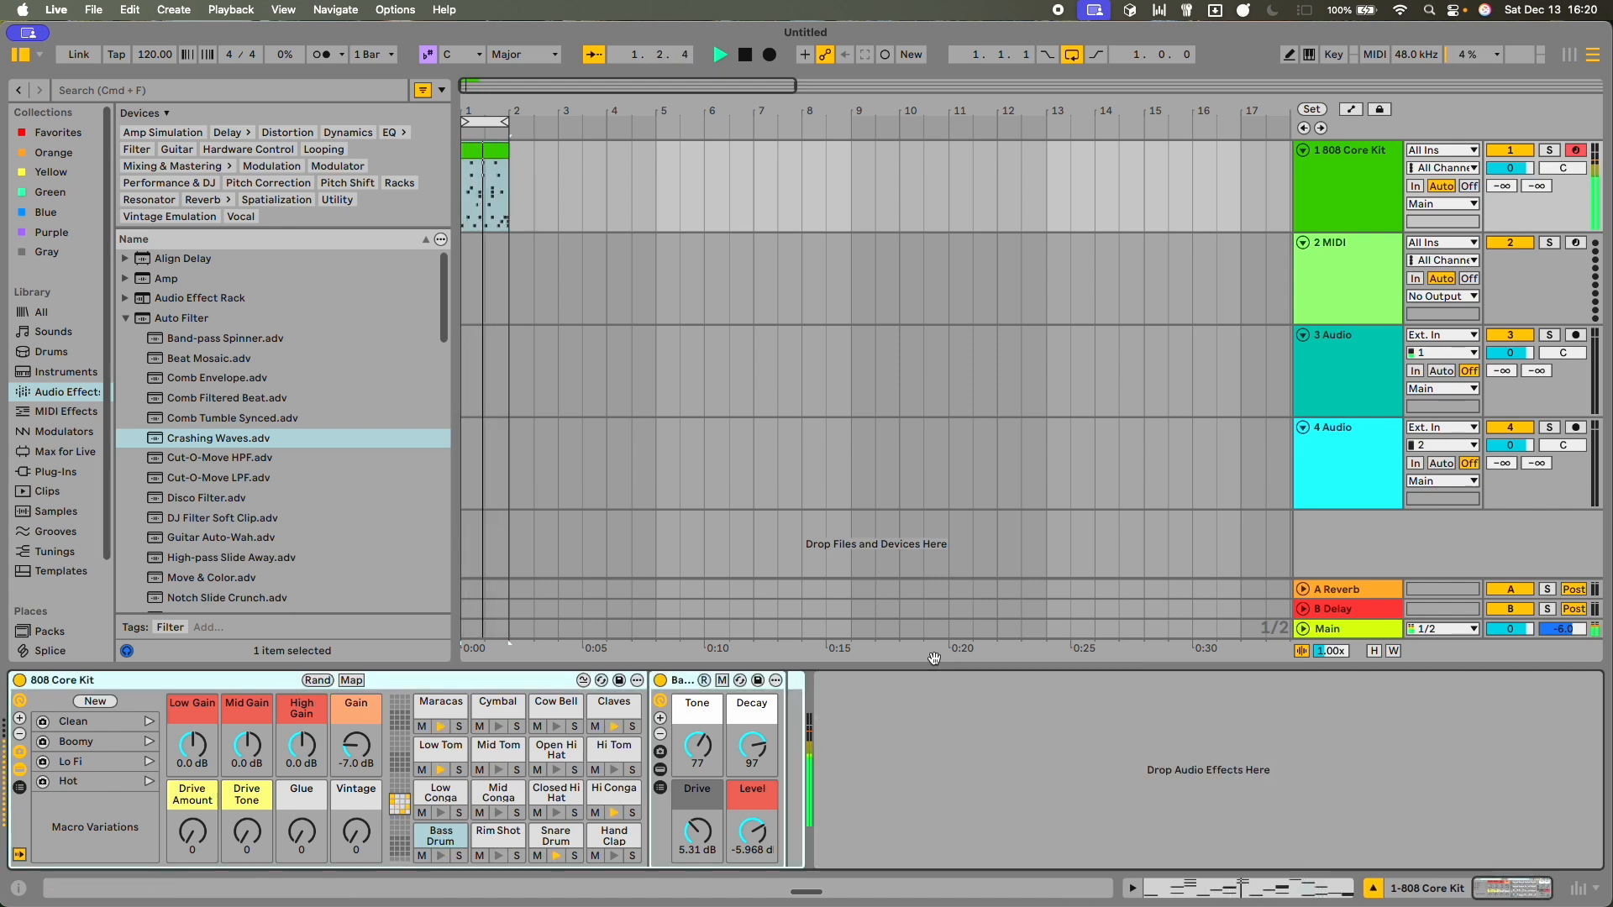
# - Try the Auto Filter preset DJ Filter Soft Clip after the kit with Control at -41% and Res at 16%, and remove it again
pyautogui.moveTo(206, 518); pyautogui.dragTo(840, 756)
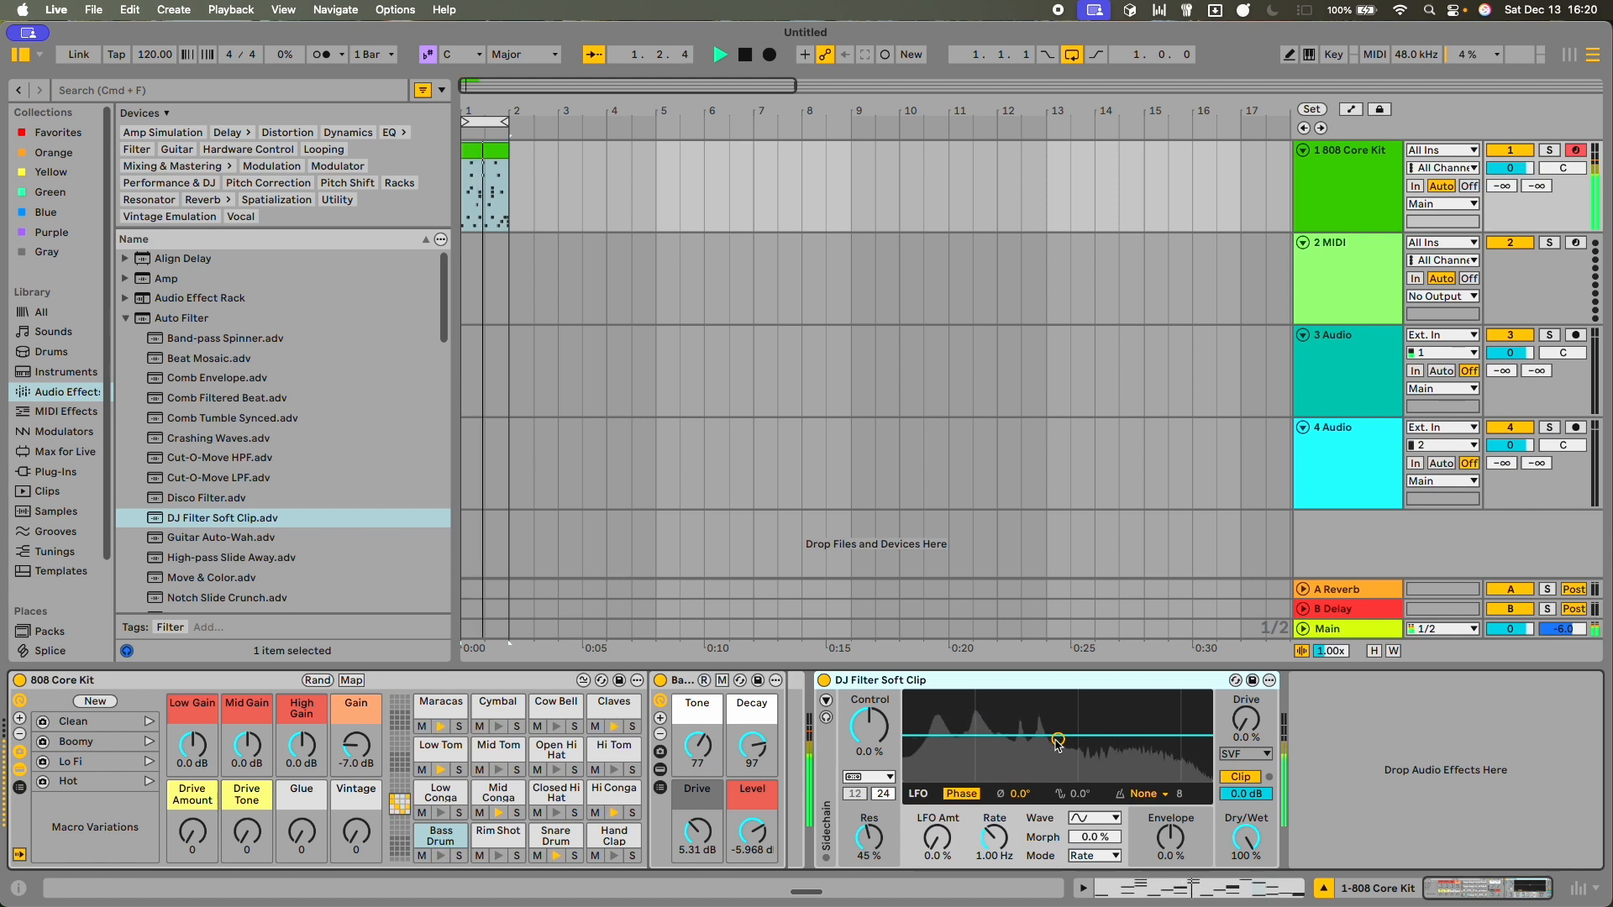
pyautogui.moveTo(1058, 740); pyautogui.dragTo(998, 767)
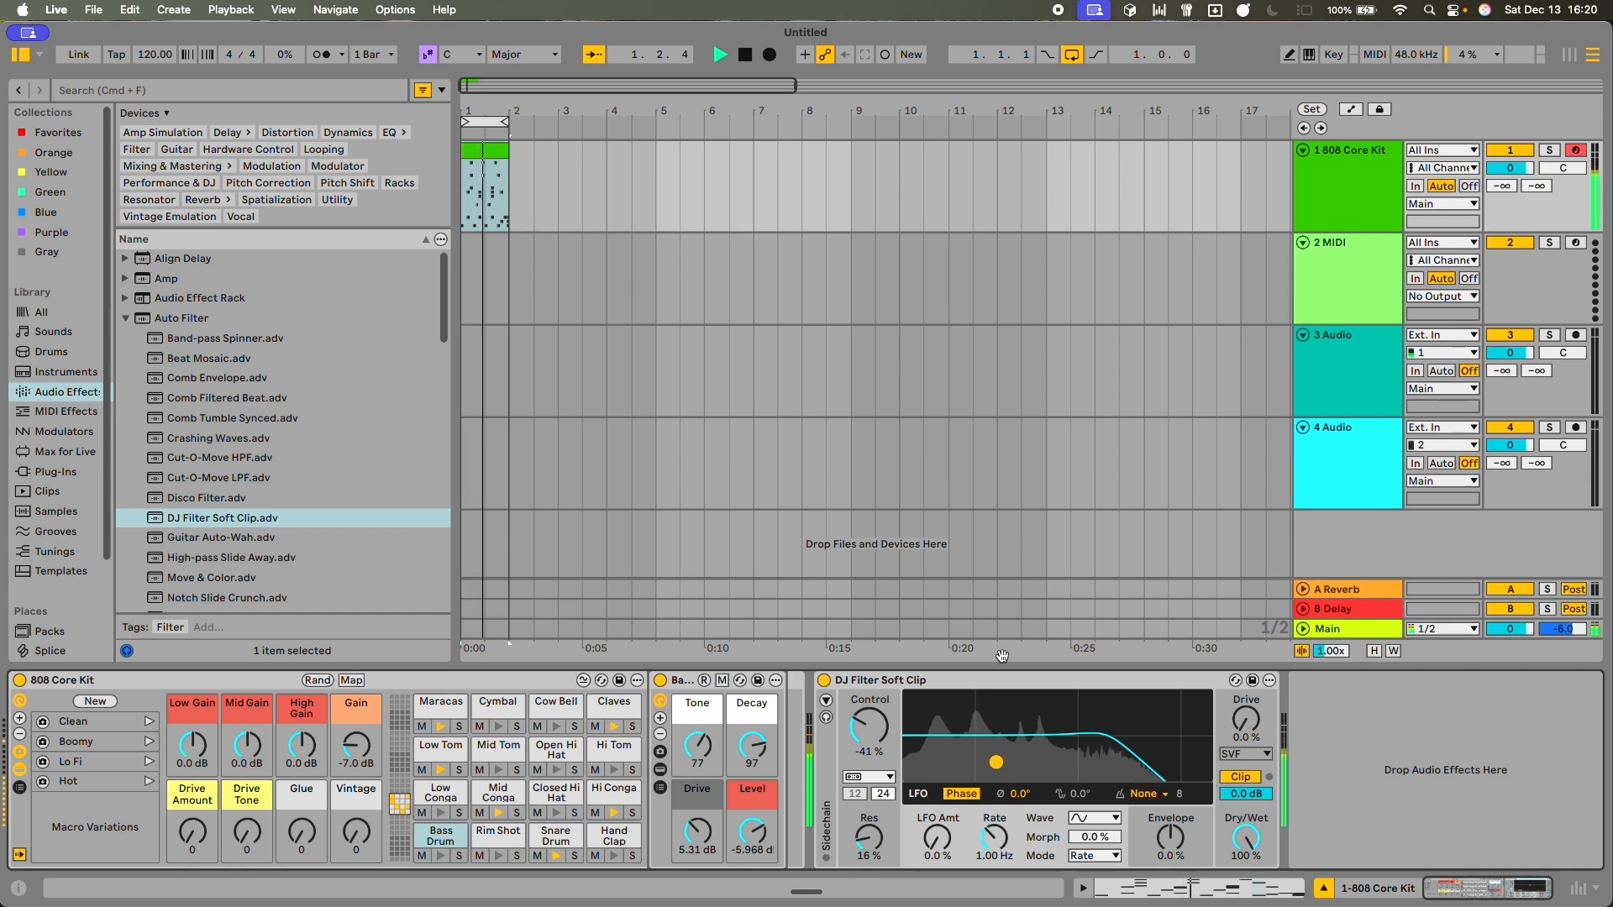
pyautogui.click(1030, 687)
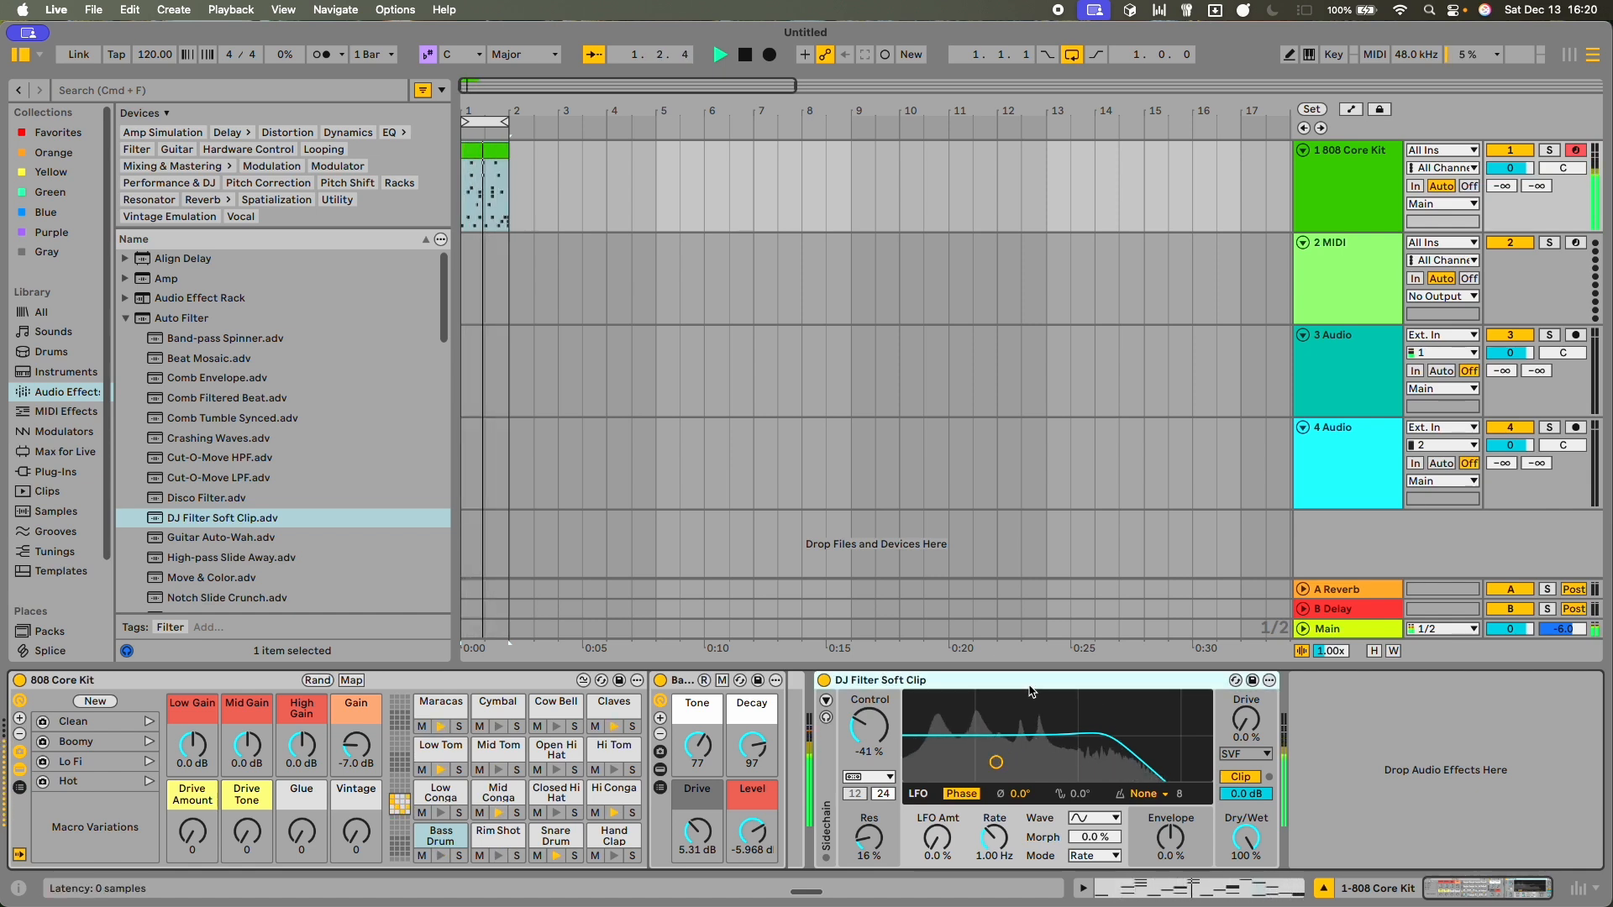
pyautogui.press('Delete')
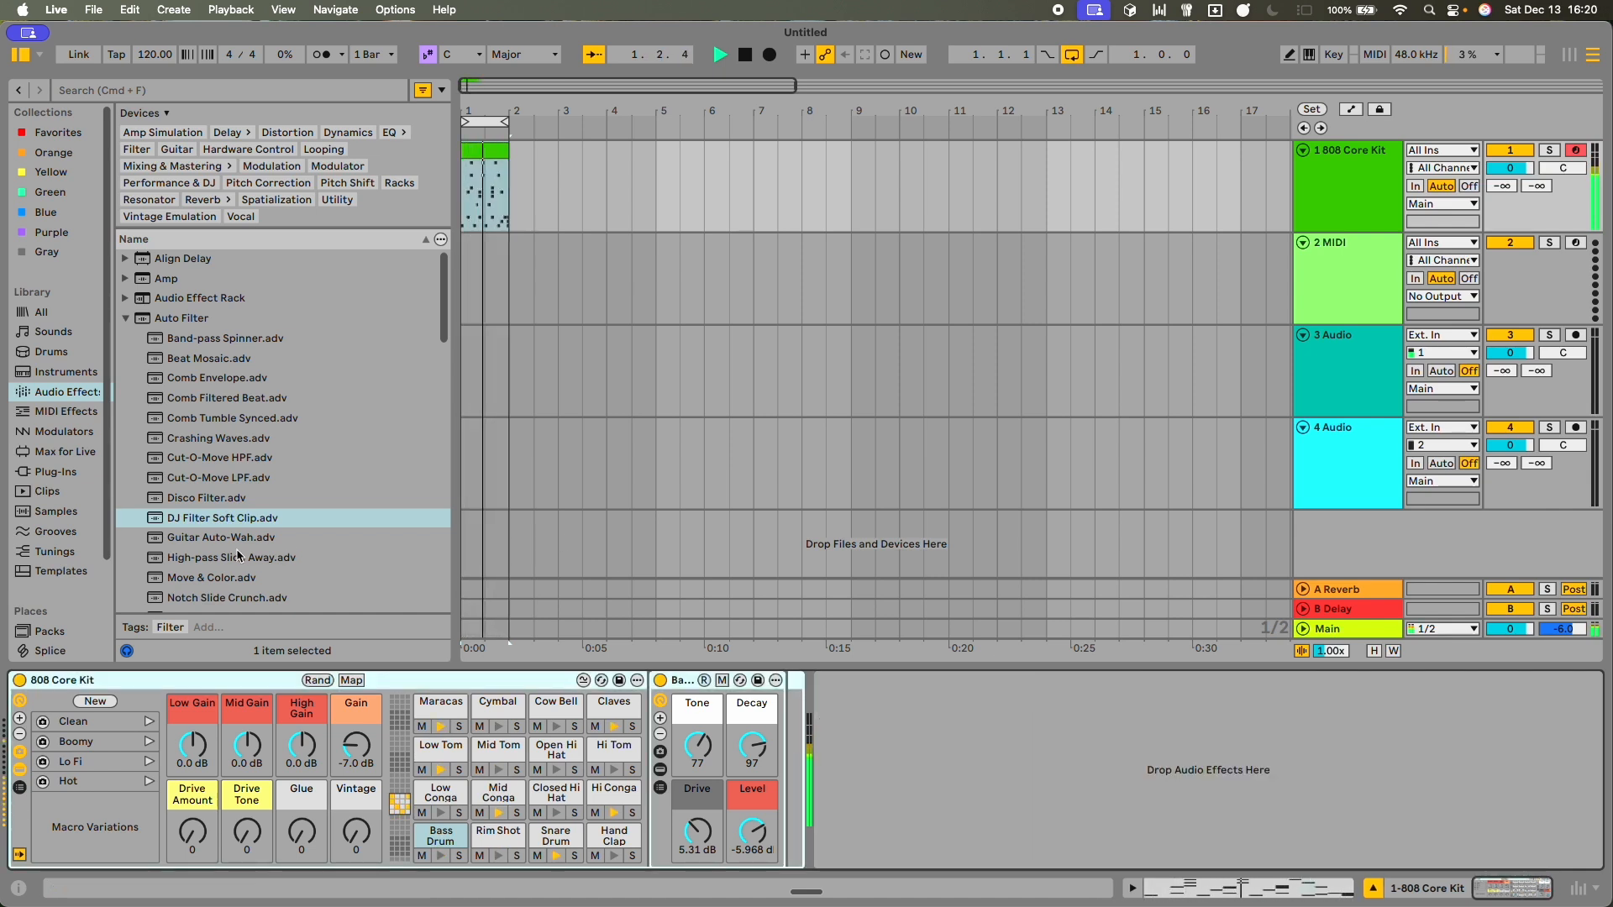
# - Audition the Auto Filter preset High-pass Slide Away on the 808 Core Kit track and remove it again
pyautogui.click(238, 558)
pyautogui.scroll(-1, 252, 582)
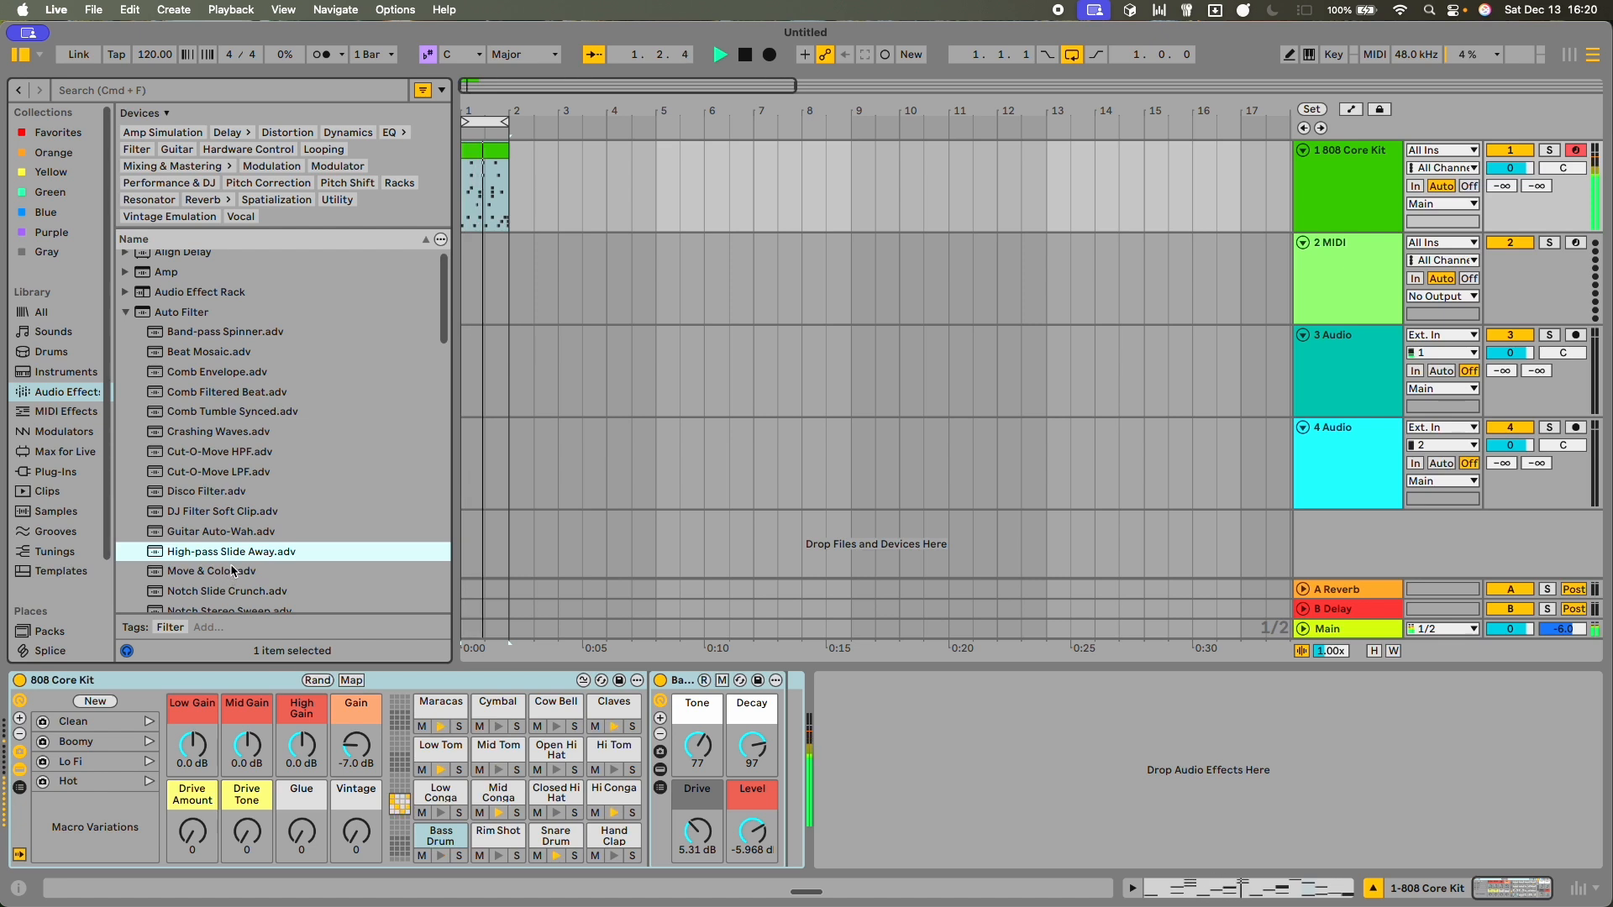
pyautogui.moveTo(234, 554); pyautogui.dragTo(931, 775)
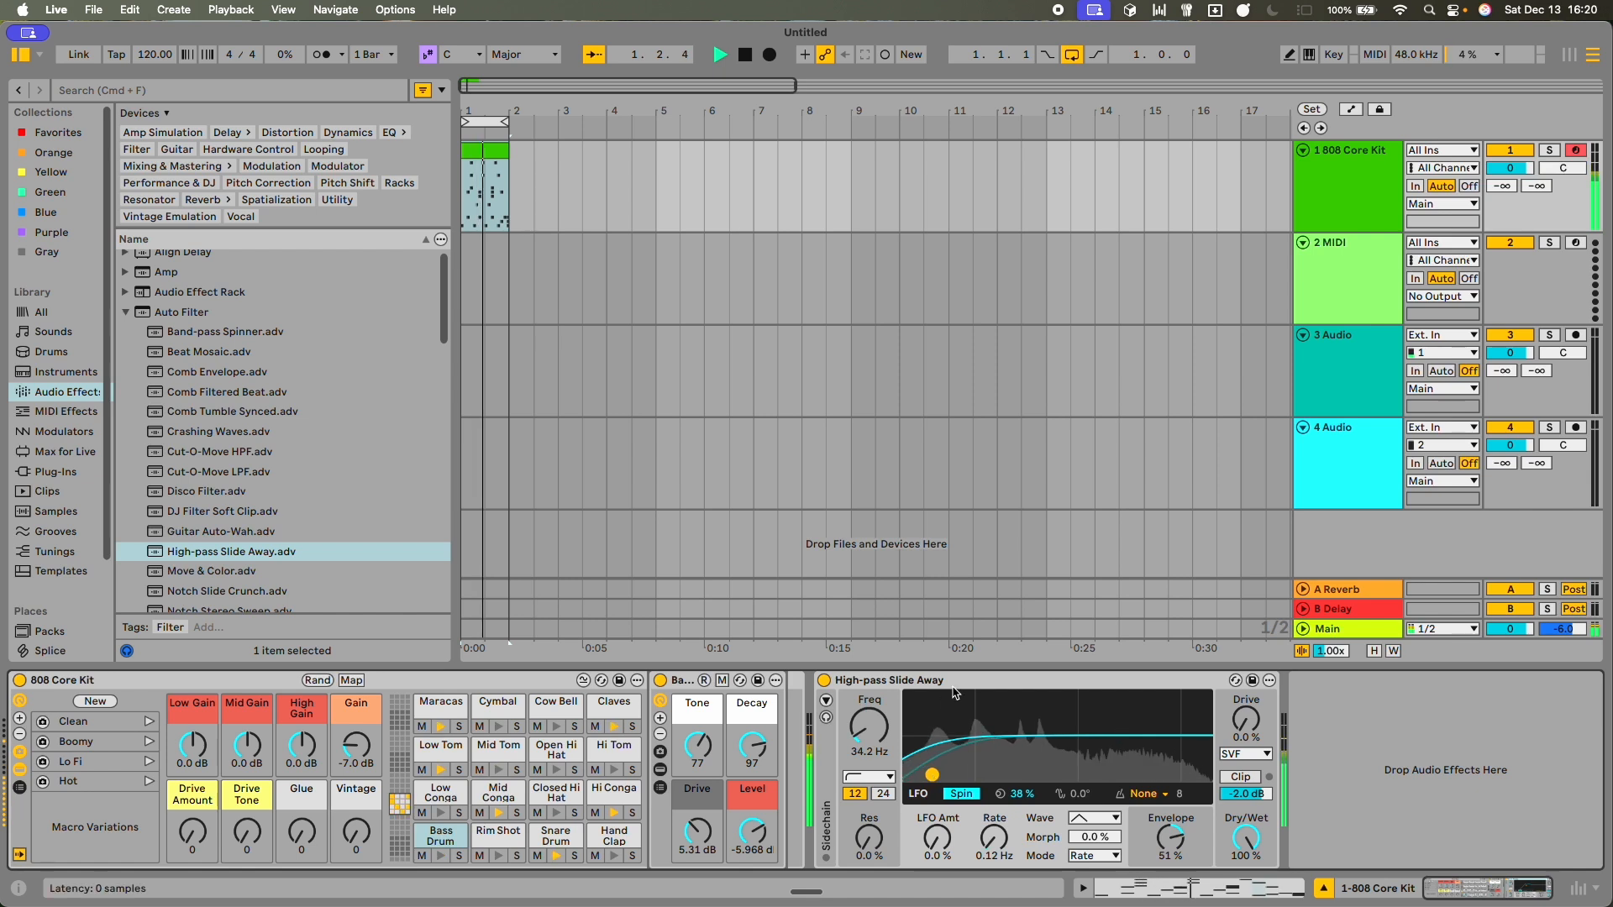
pyautogui.press('Delete')
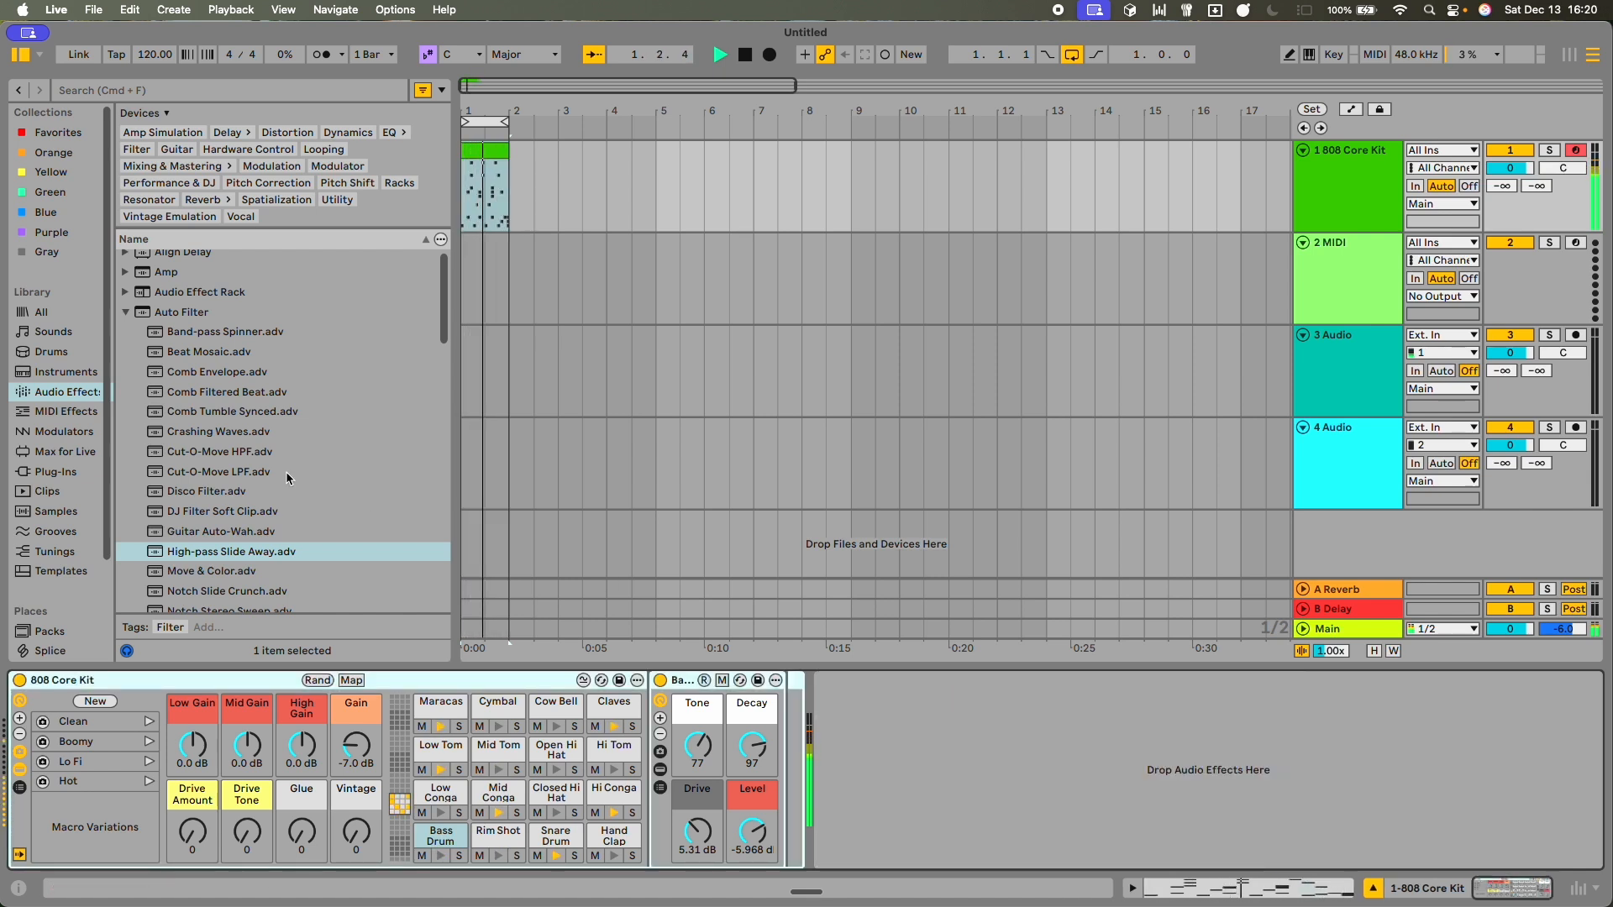
# - Try the Auto Filter preset Top Spreader after the kit with Freq at 672 Hz and Res at 65%, and remove it again
pyautogui.scroll(-5, 285, 472)
pyautogui.click(226, 455)
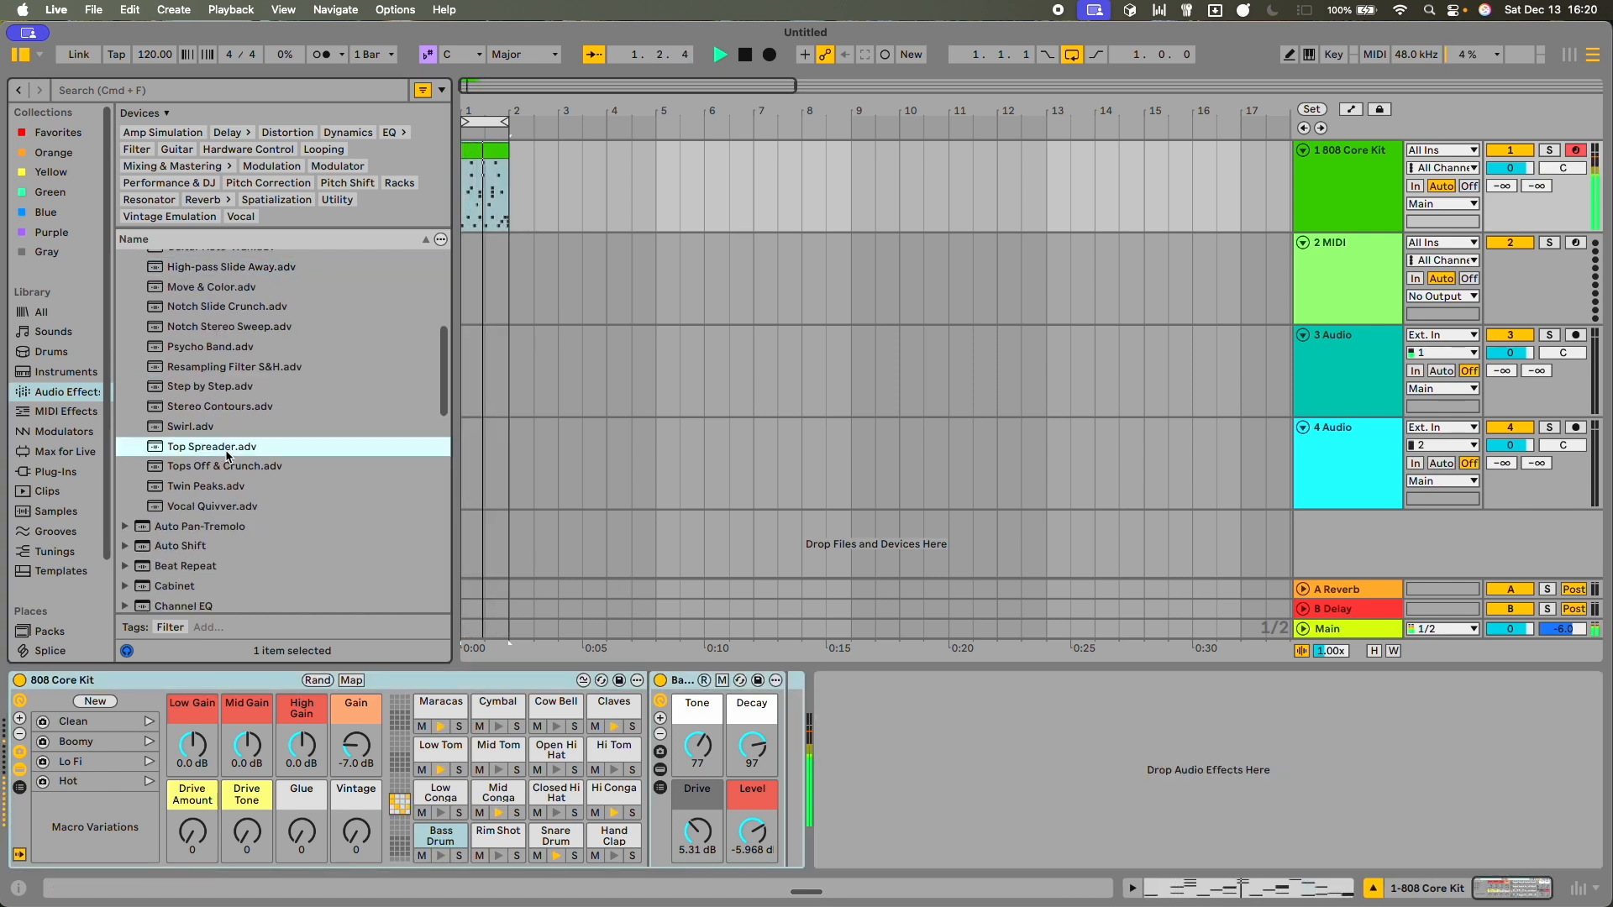
pyautogui.doubleClick(227, 455)
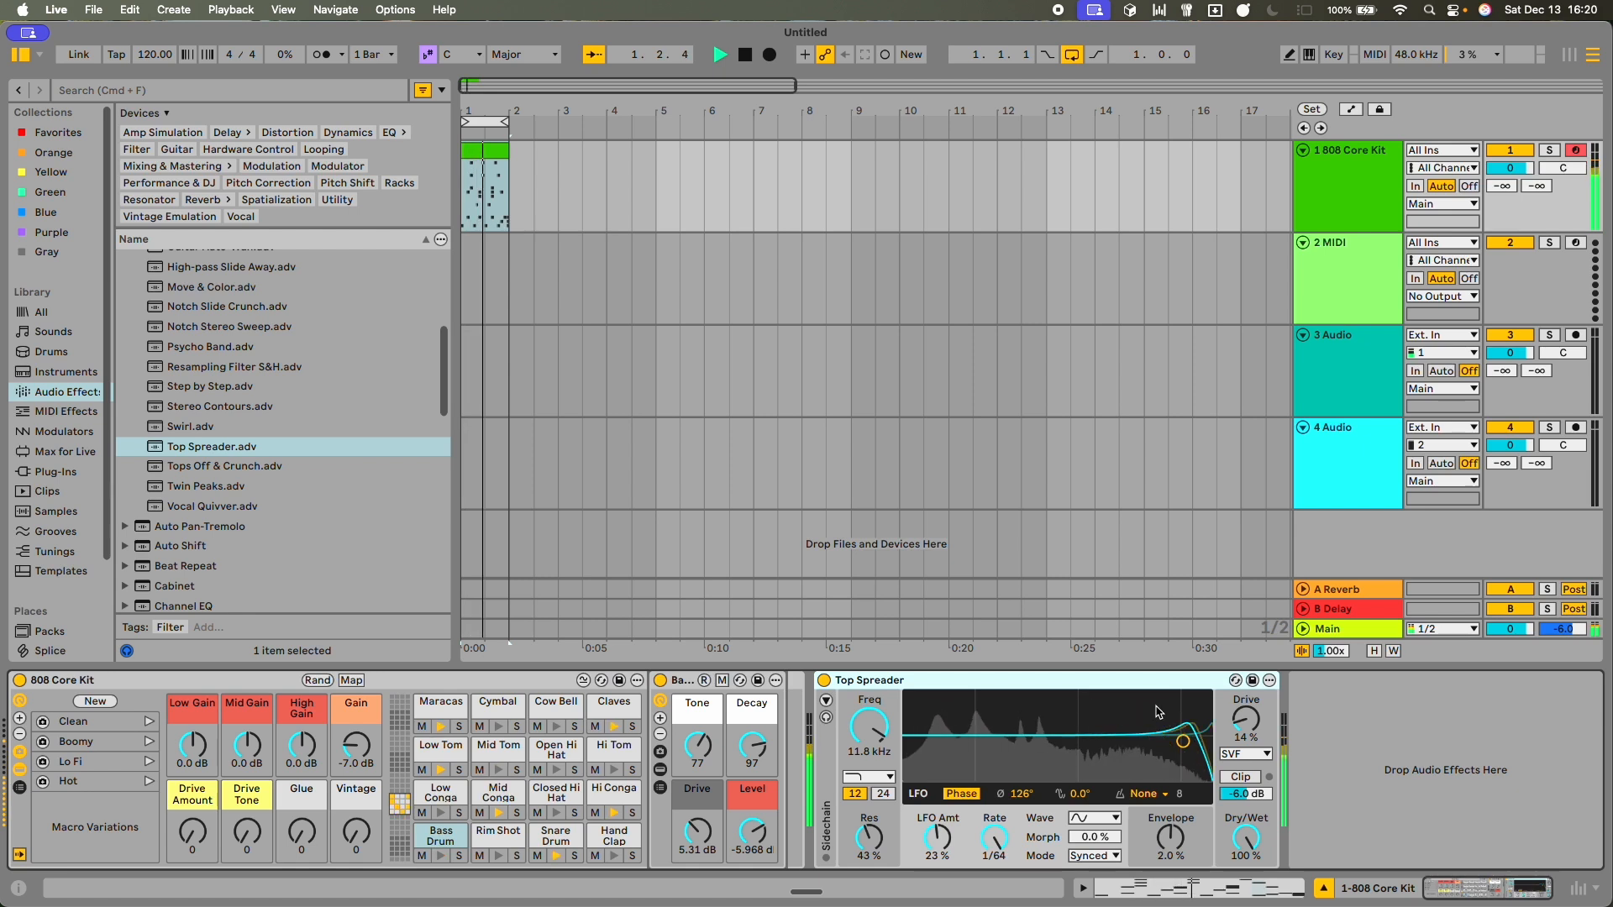
pyautogui.moveTo(1182, 741); pyautogui.dragTo(1061, 723)
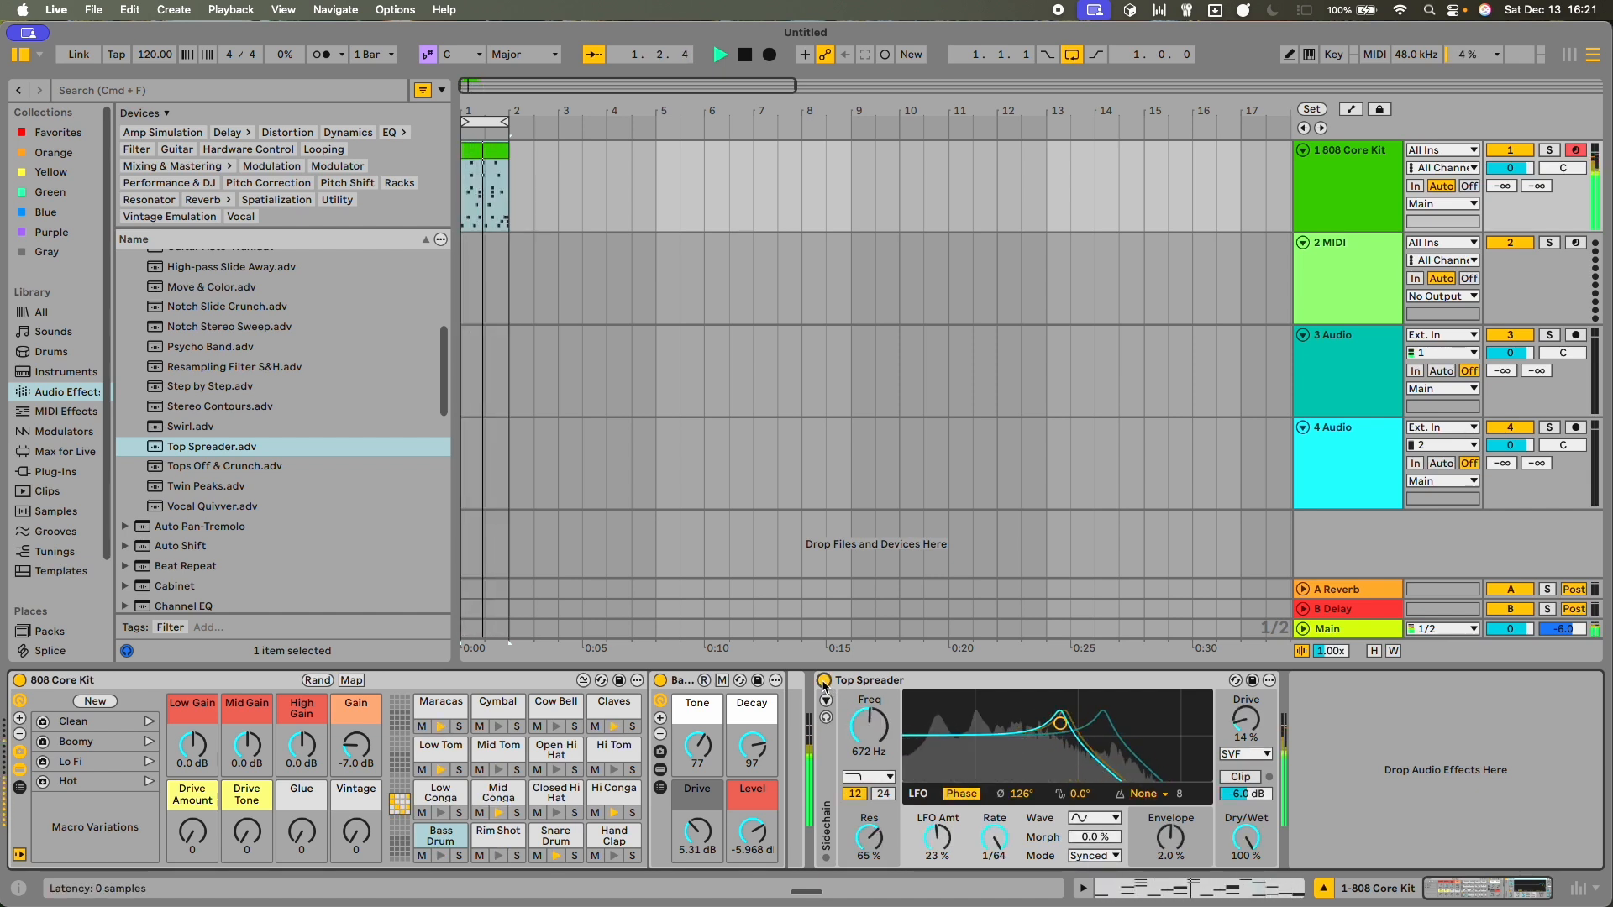
pyautogui.click(869, 685)
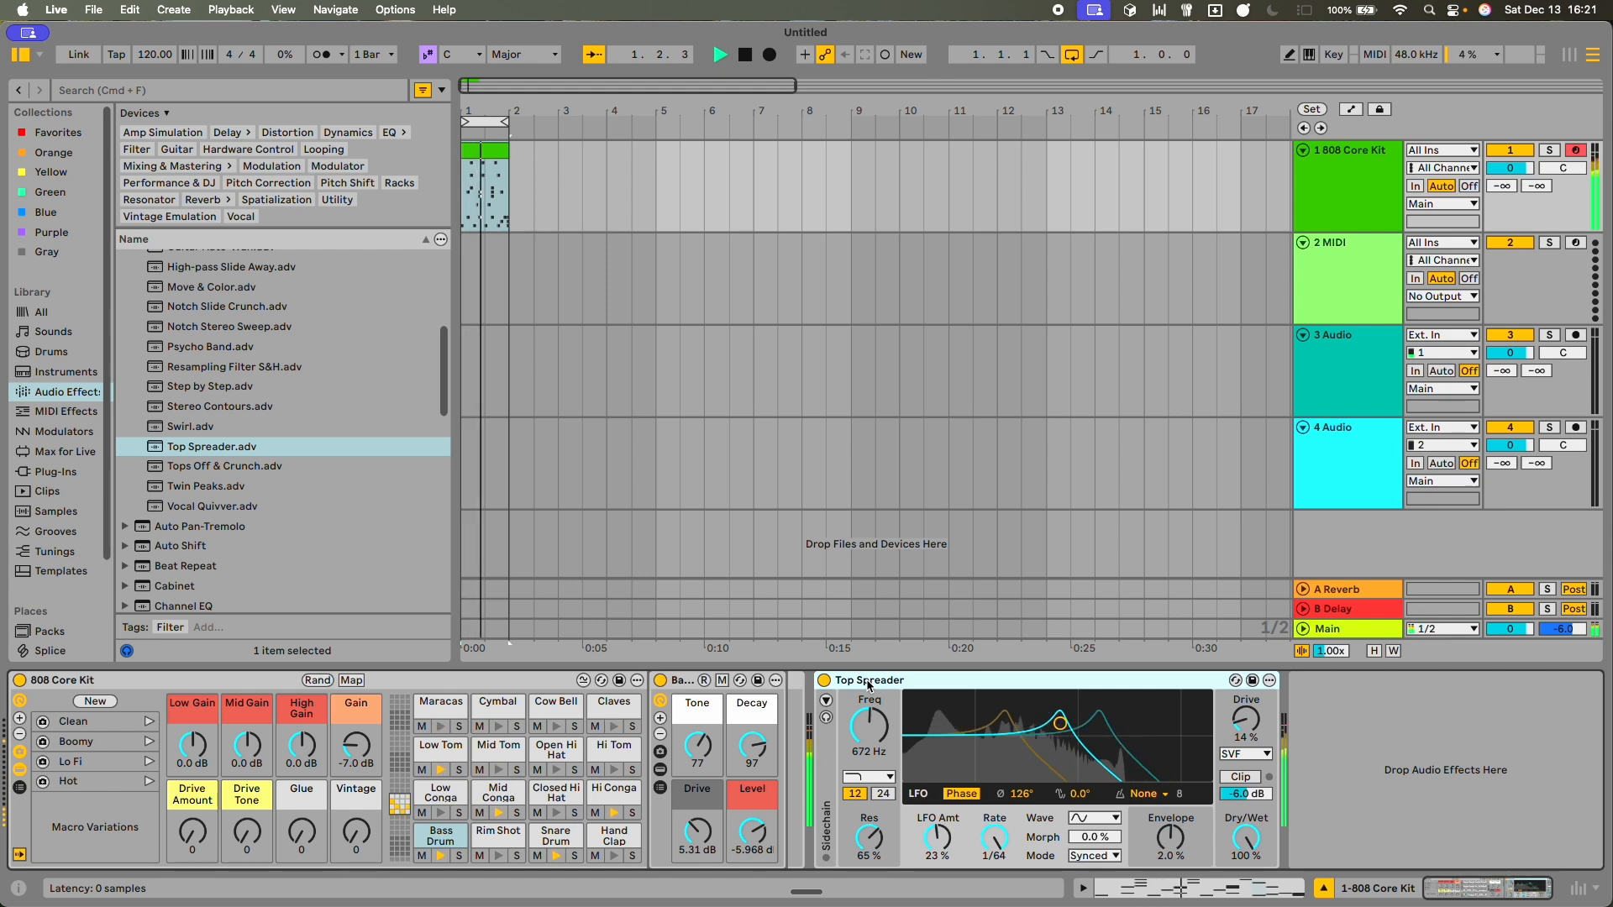
pyautogui.press('Delete')
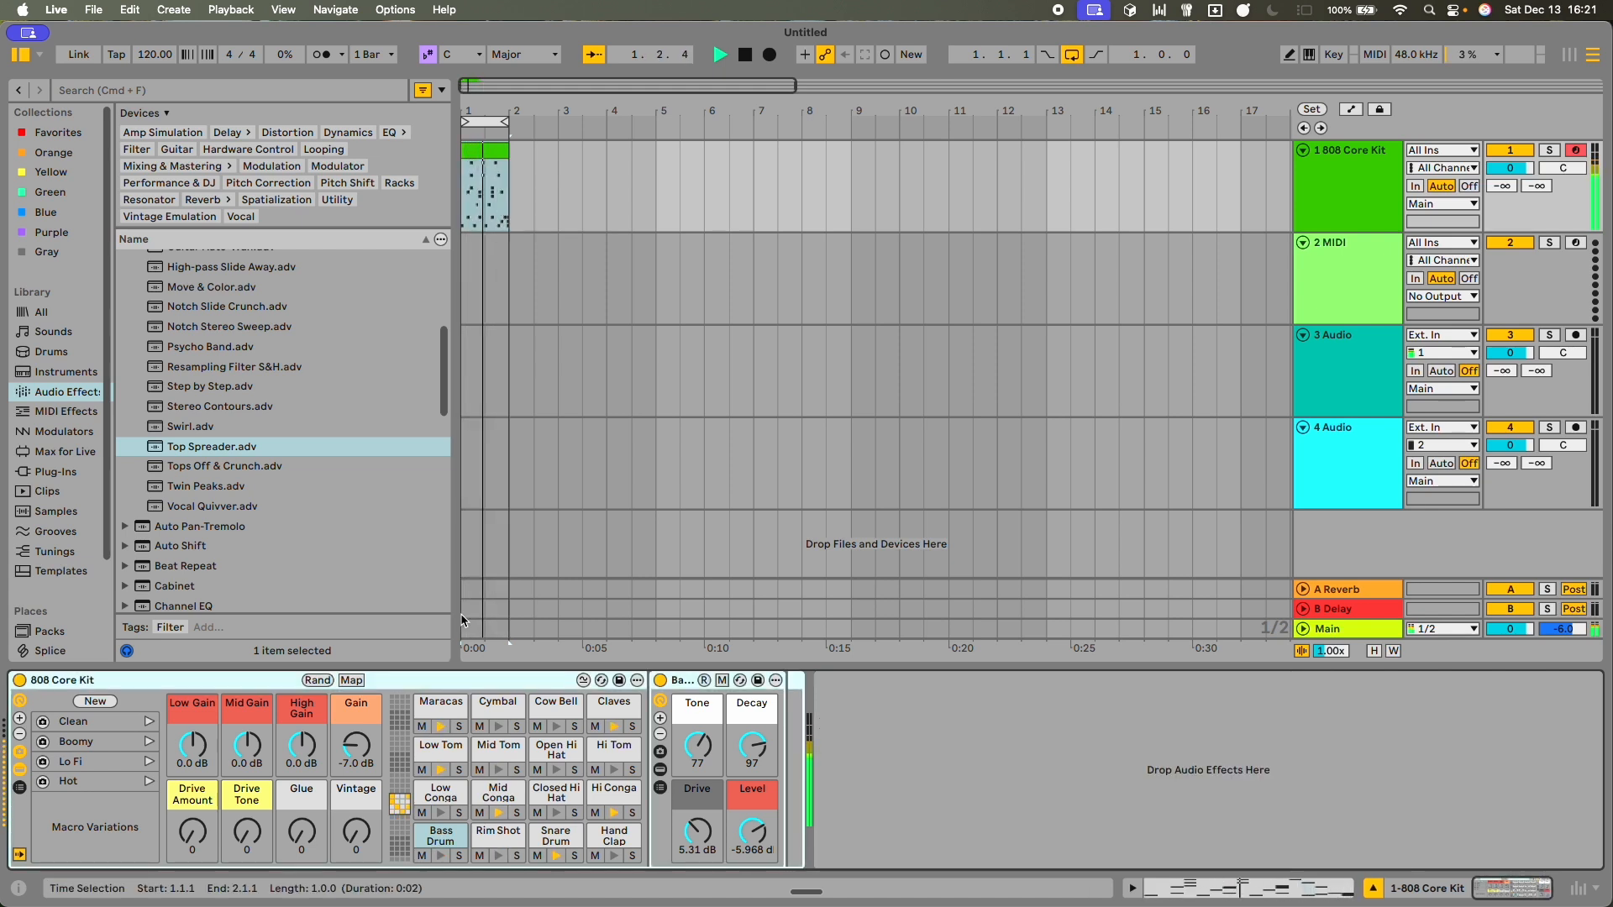